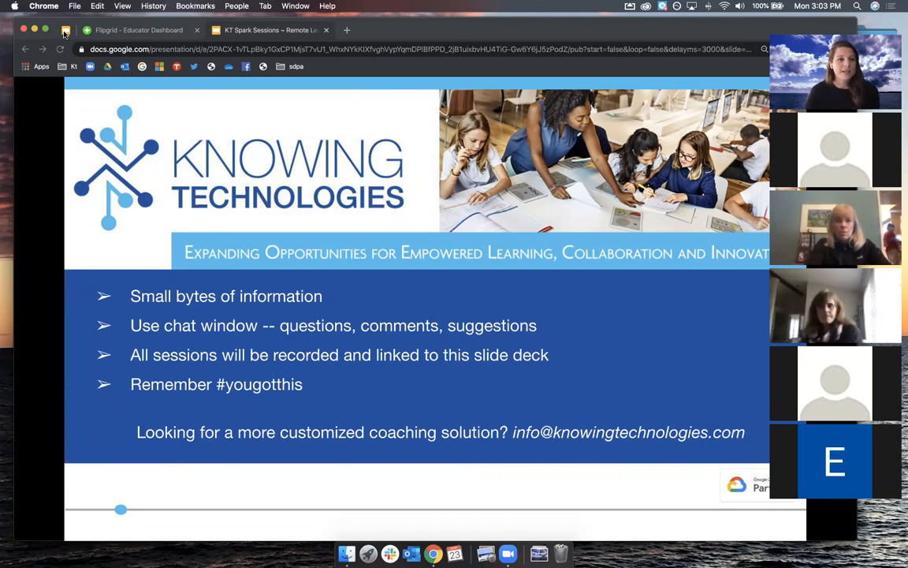
Step: Switch to the editable KT Spark Sessions slide deck and open its Flipgrid slide with the Getting Started link
{"action": "left_click", "coordinate": [66, 31]}
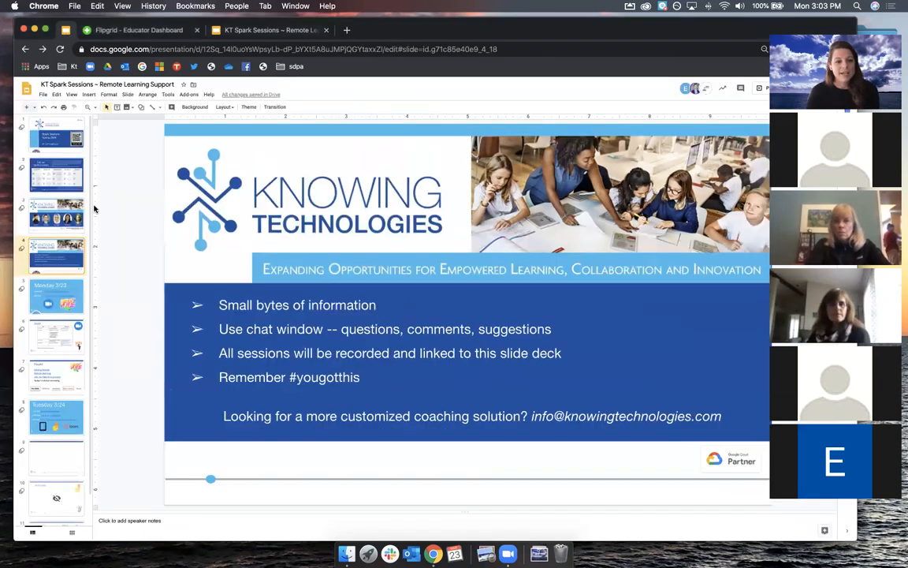
{"action": "left_click", "coordinate": [60, 373]}
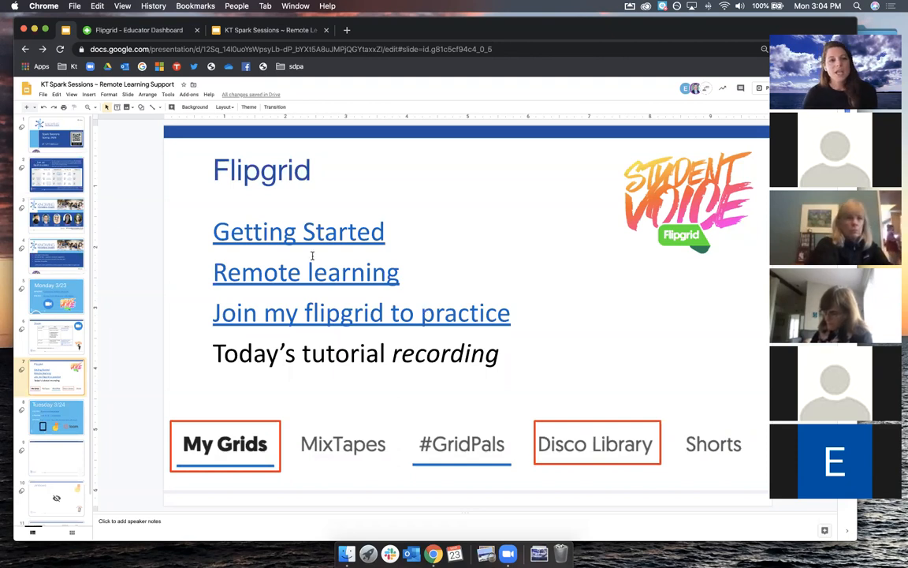
Step: Sign in to the Flipgrid educator site through Google Login with the Knowing Technologies account
{"action": "left_click", "coordinate": [118, 34]}
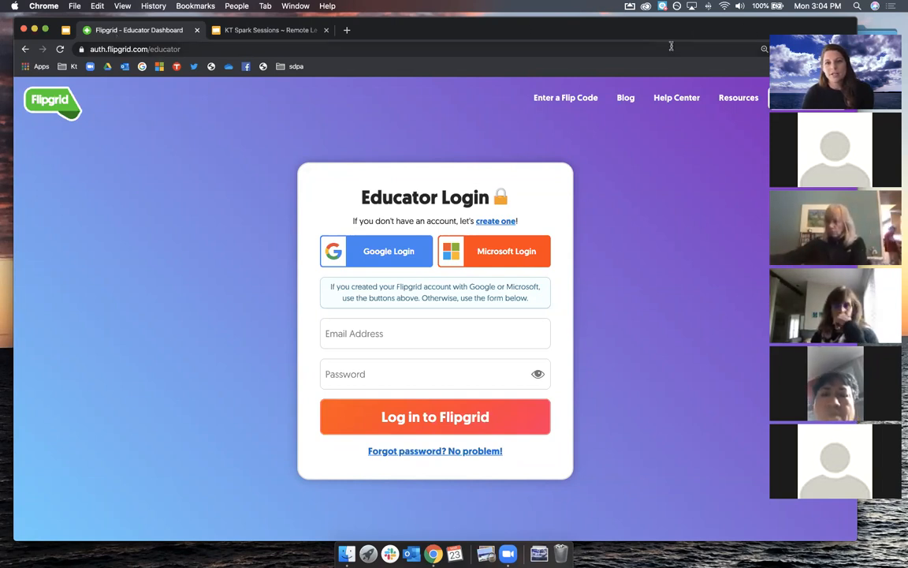
{"action": "left_click_drag", "start_coordinate": [689, 32], "coordinate": [638, 33]}
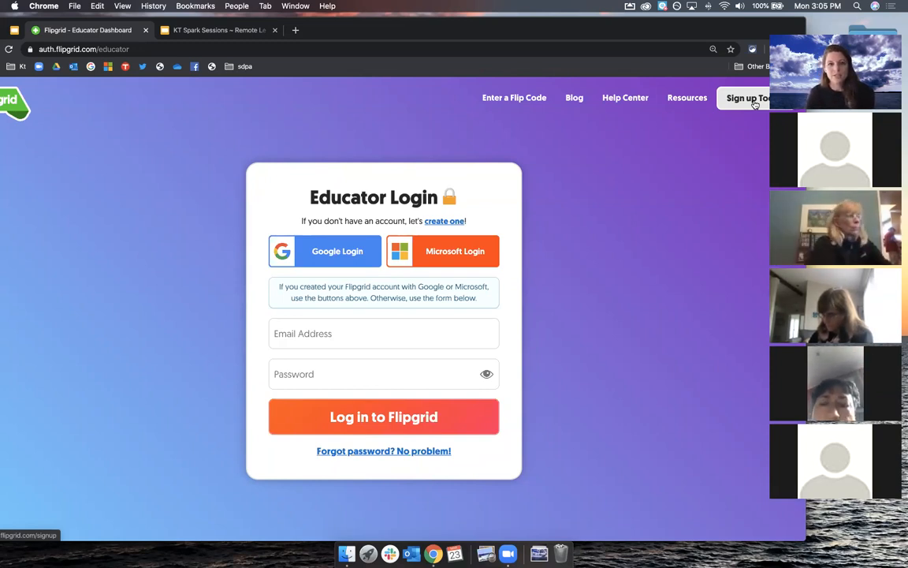
{"action": "left_click_drag", "start_coordinate": [385, 32], "coordinate": [406, 35]}
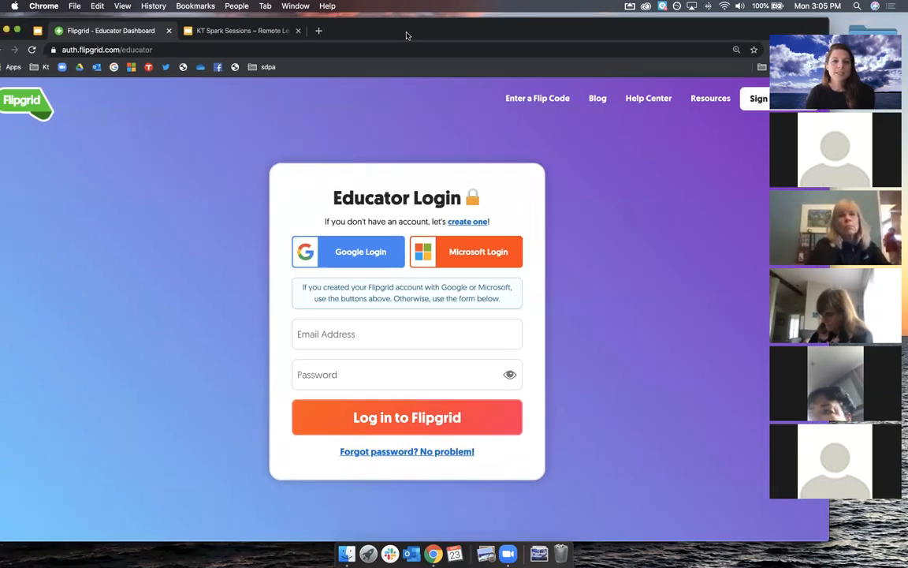
{"action": "left_click", "coordinate": [362, 253]}
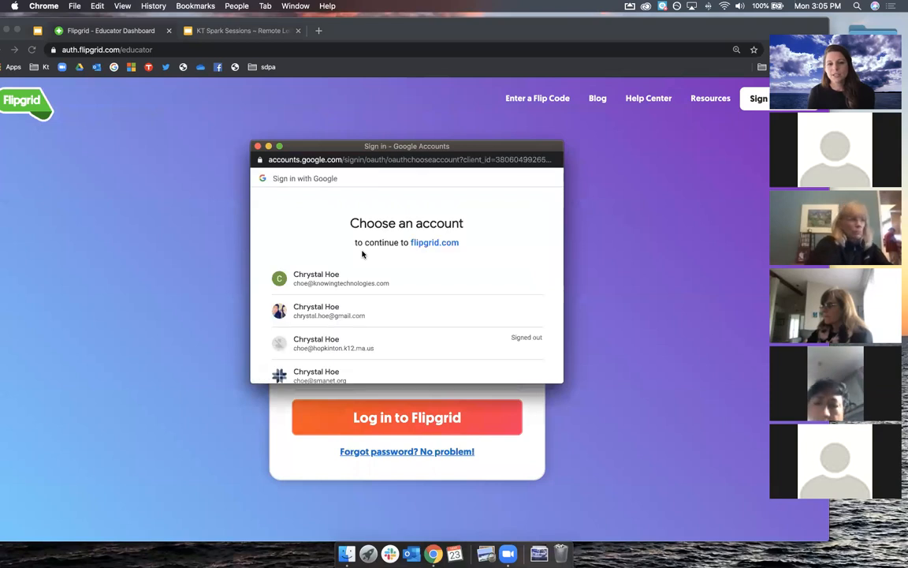
{"action": "left_click", "coordinate": [354, 284]}
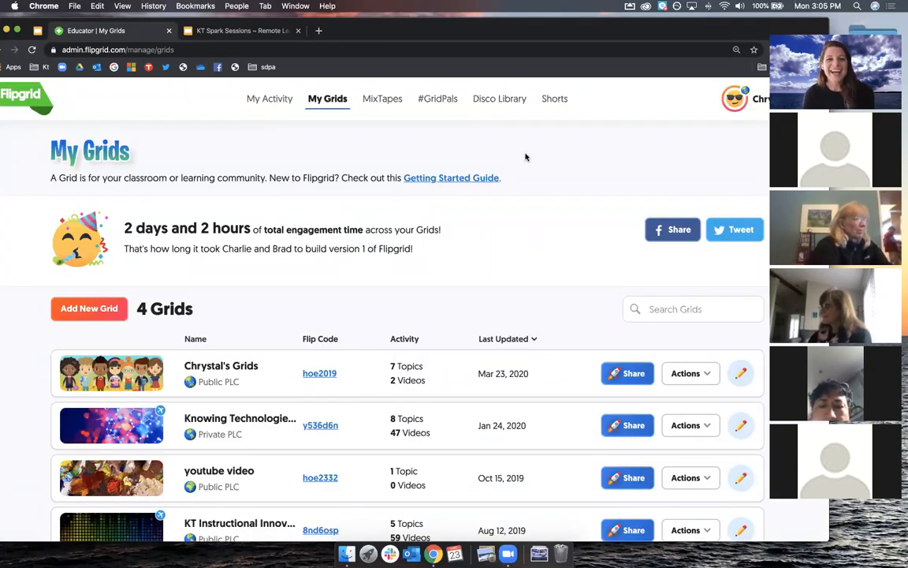
Step: Examine the My Grids page and its list of existing grids at a larger page size
{"action": "key", "text": "super+equal"}
{"action": "key", "text": "super+equal"}
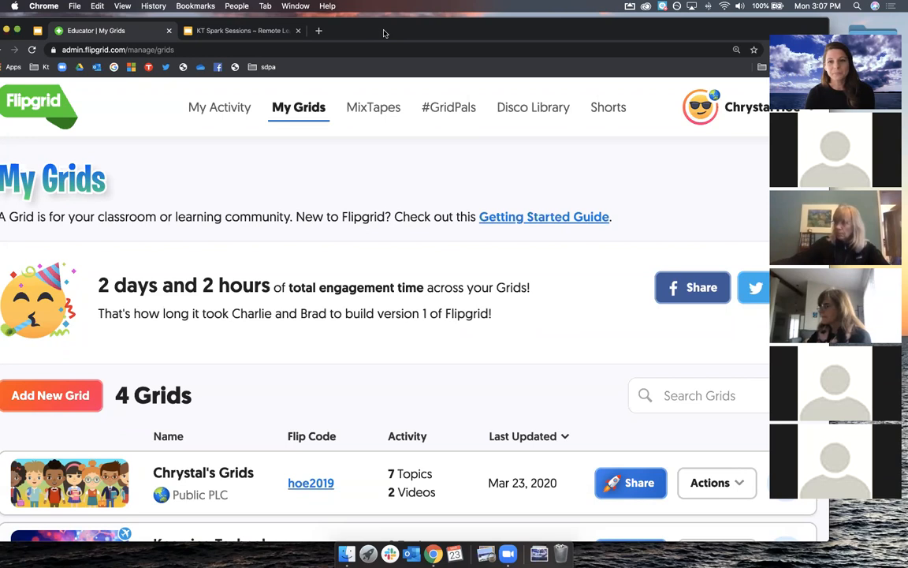
{"action": "left_click_drag", "start_coordinate": [384, 33], "coordinate": [421, 31]}
{"action": "scroll", "coordinate": [486, 373], "scroll_direction": "down", "scroll_amount": 5}
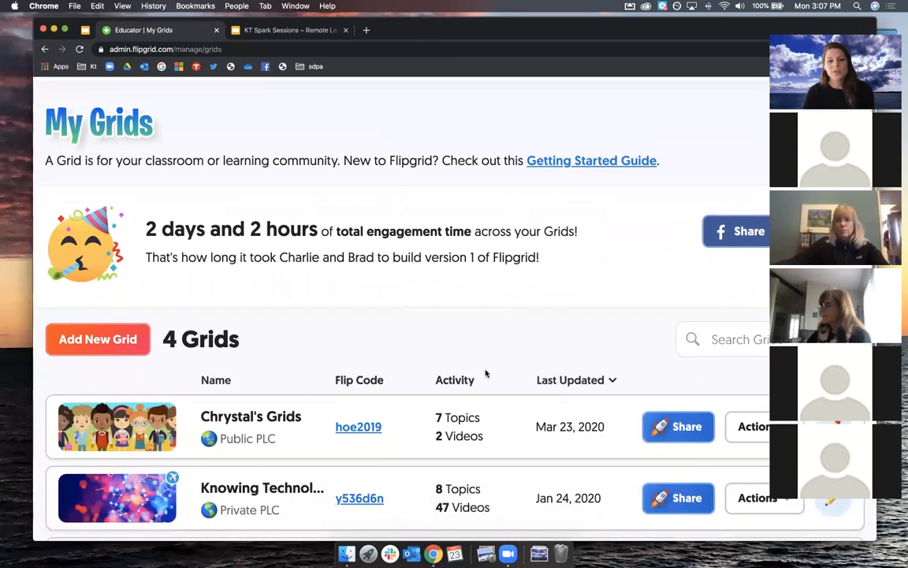
{"action": "scroll", "coordinate": [324, 267], "scroll_direction": "up", "scroll_amount": 5}
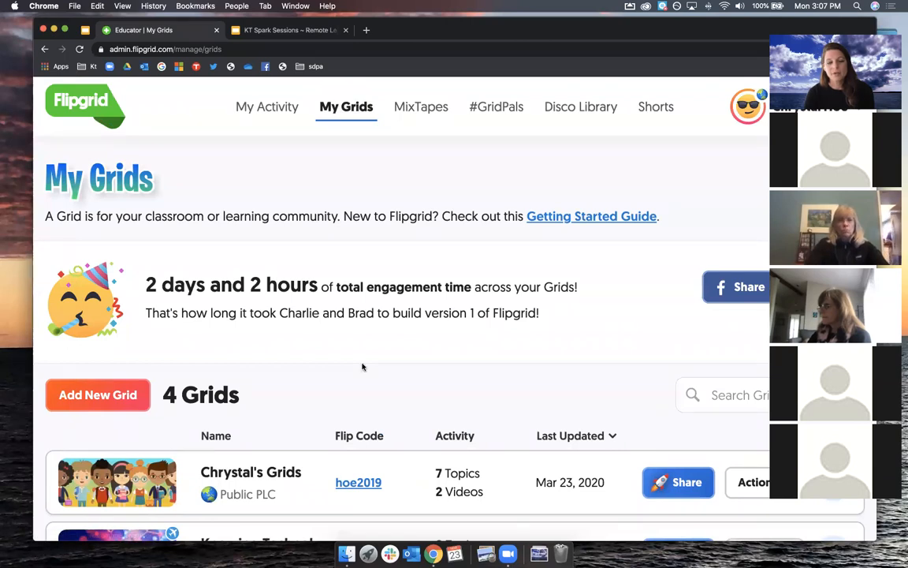
{"action": "scroll", "coordinate": [363, 367], "scroll_direction": "down", "scroll_amount": 5}
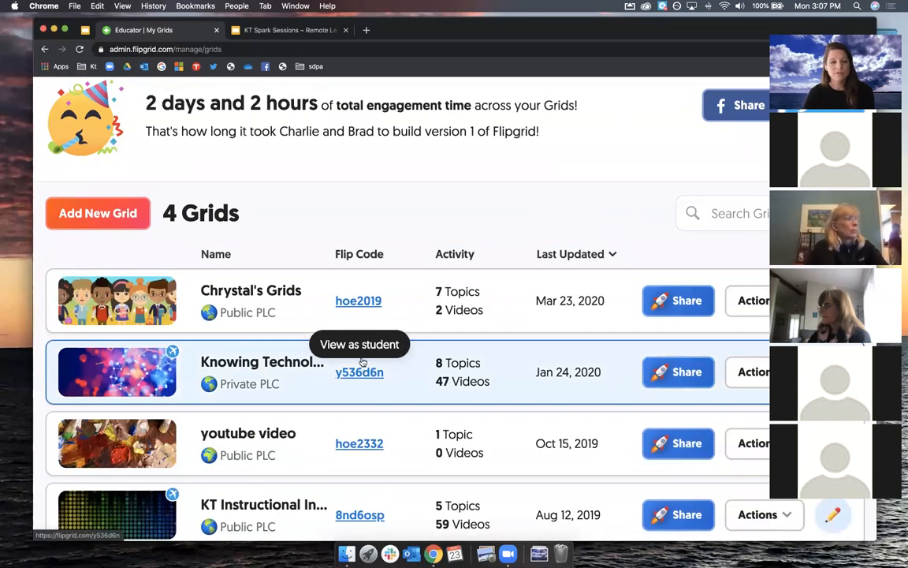
{"action": "scroll", "coordinate": [372, 207], "scroll_direction": "down", "scroll_amount": 1}
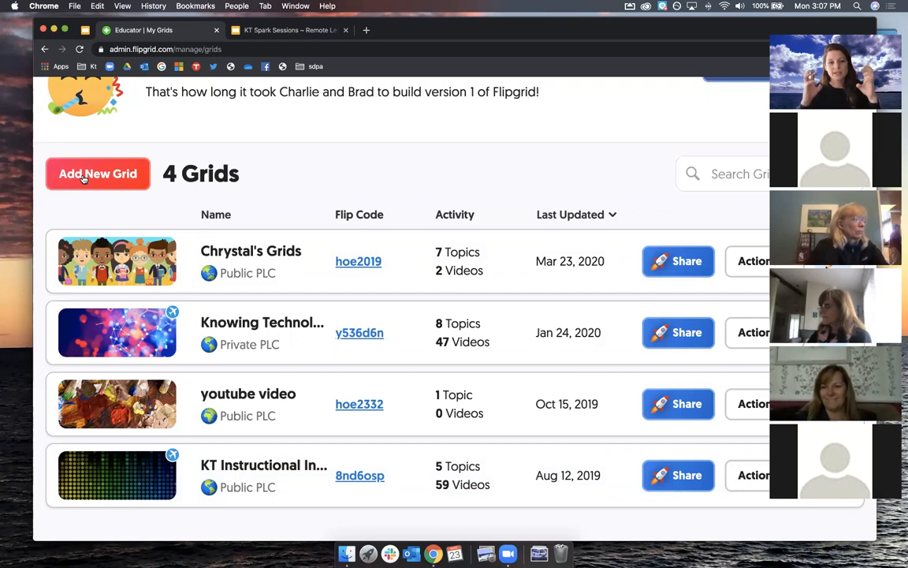
Step: Start a new grid and name it French II
{"action": "left_click", "coordinate": [83, 177]}
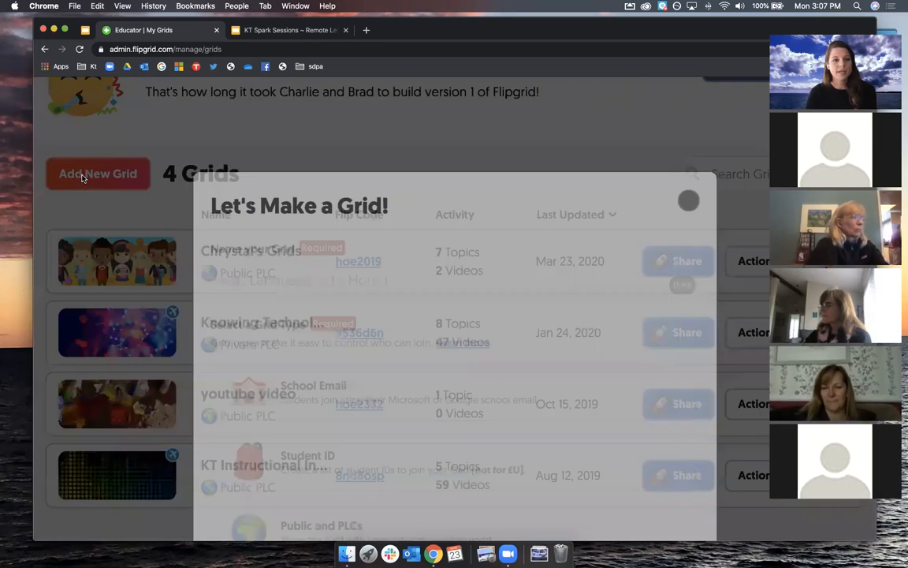
{"action": "scroll", "coordinate": [428, 234], "scroll_direction": "down", "scroll_amount": 2}
{"action": "left_click", "coordinate": [393, 182]}
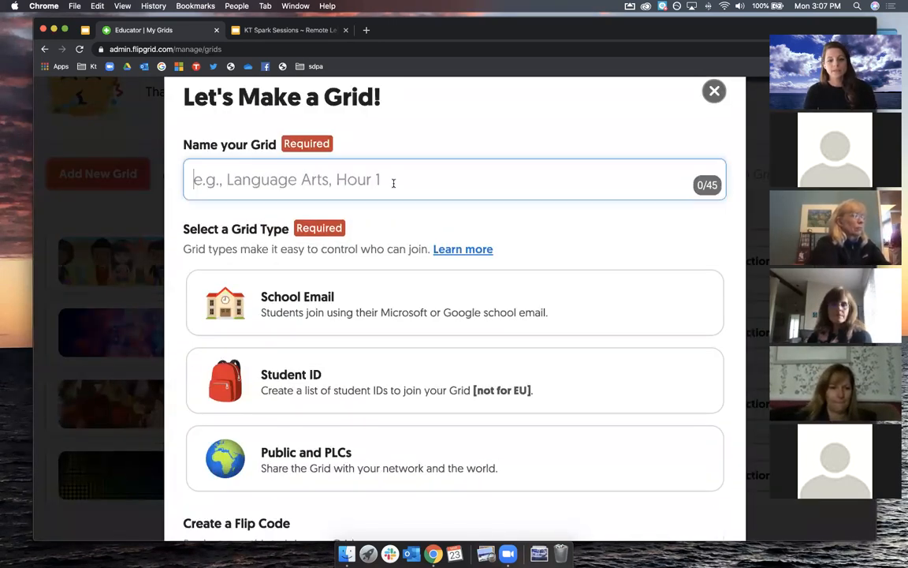
{"action": "type", "text": "Frec"}
{"action": "key", "text": "BackSpace"}
{"action": "type", "text": "nch II"}
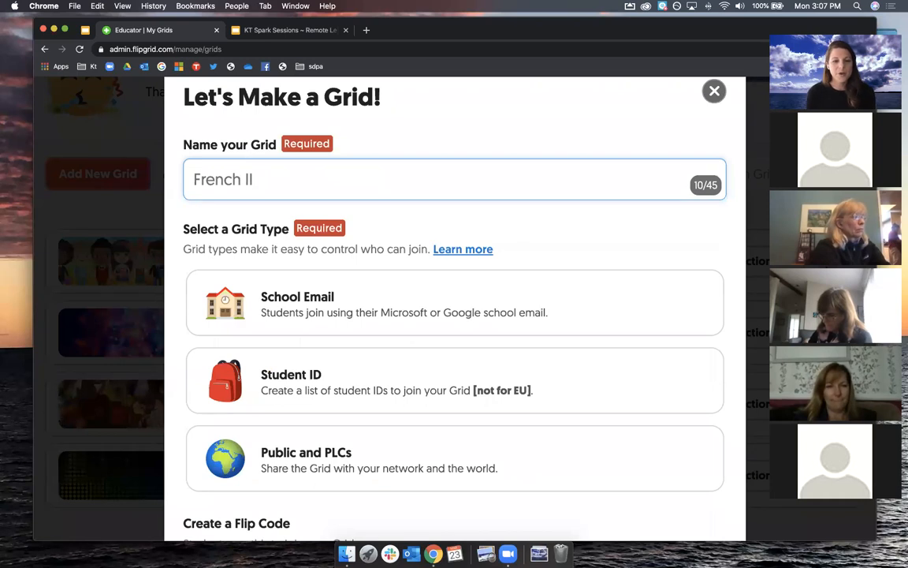
Step: Review the grid types and choose Public and PLCs for the French II grid, keeping the suggested Flip Code
{"action": "scroll", "coordinate": [569, 344], "scroll_direction": "down", "scroll_amount": 2}
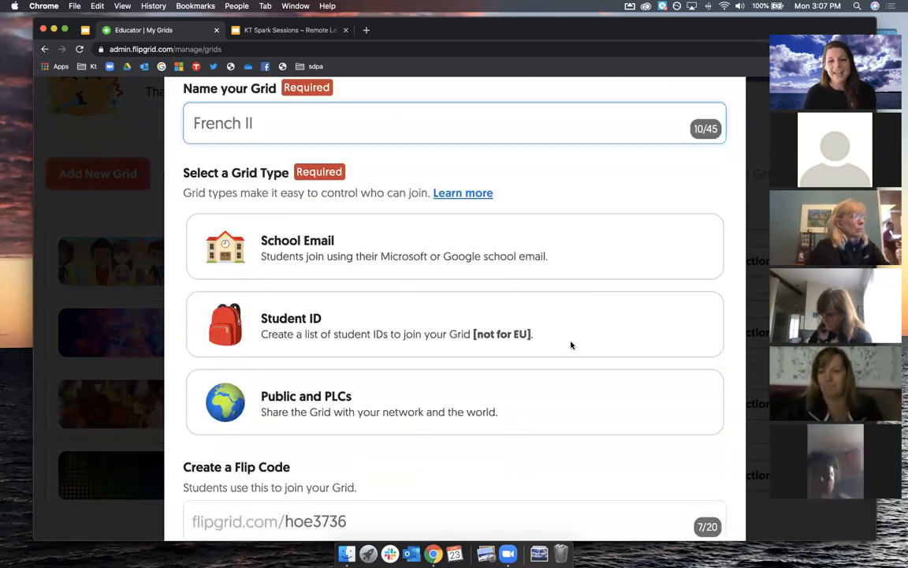
{"action": "left_click", "coordinate": [571, 345]}
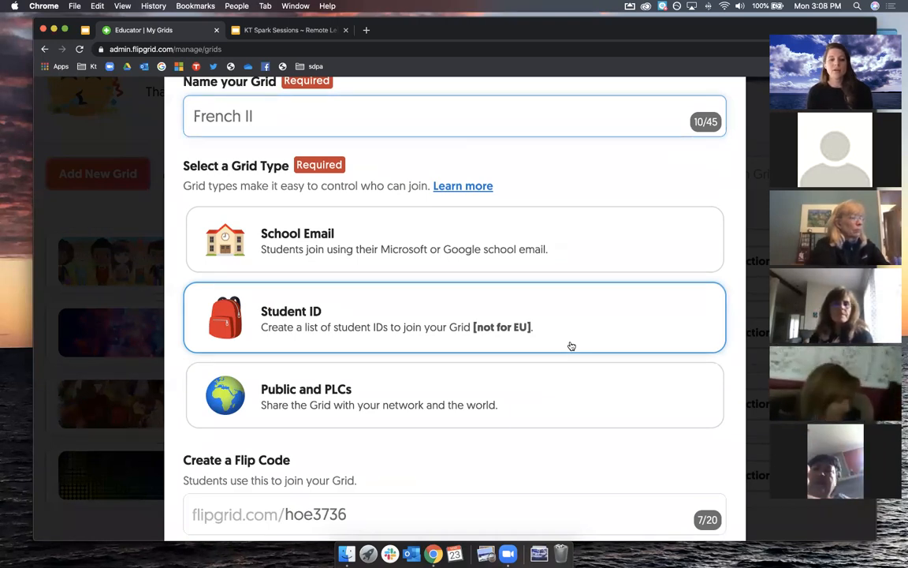
{"action": "left_click", "coordinate": [489, 245]}
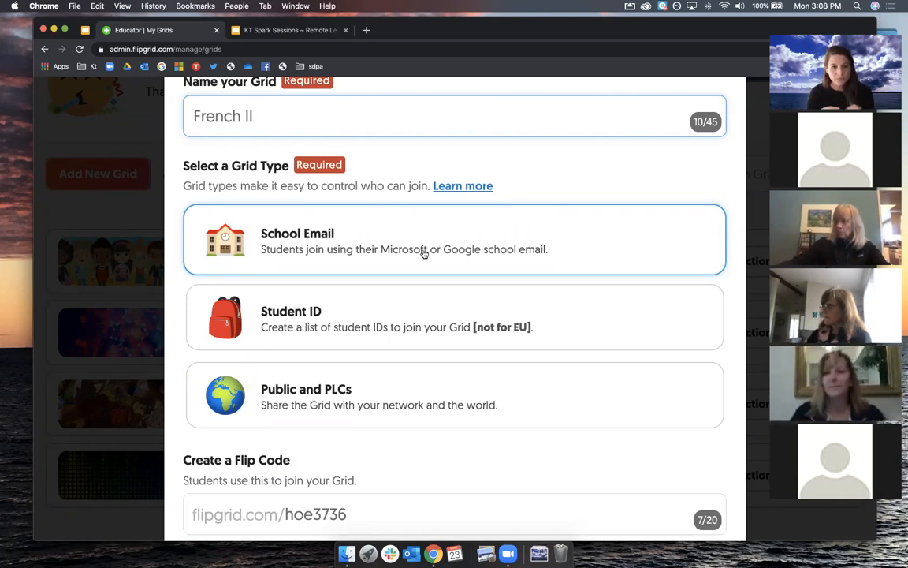
{"action": "scroll", "coordinate": [414, 324], "scroll_direction": "down", "scroll_amount": 3}
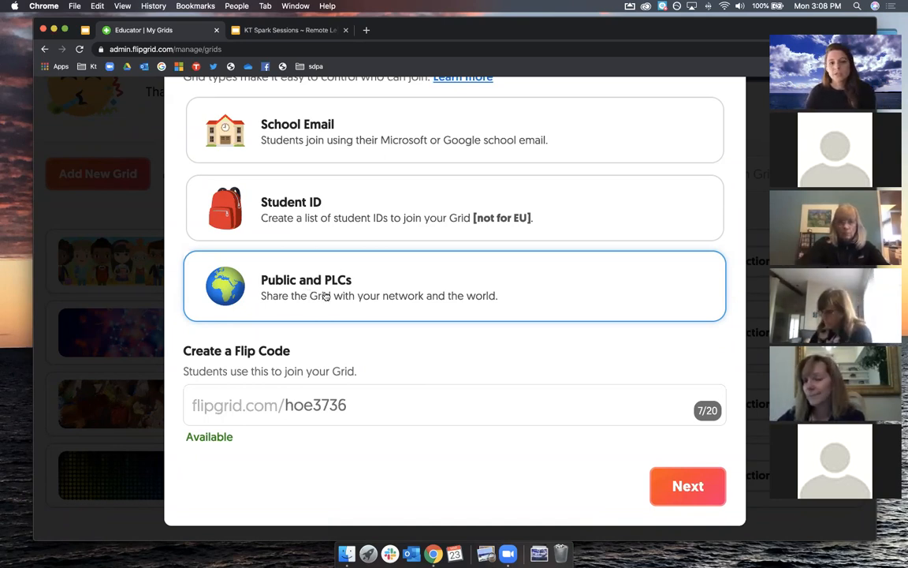
{"action": "left_click", "coordinate": [335, 296]}
{"action": "scroll", "coordinate": [494, 464], "scroll_direction": "up", "scroll_amount": 1}
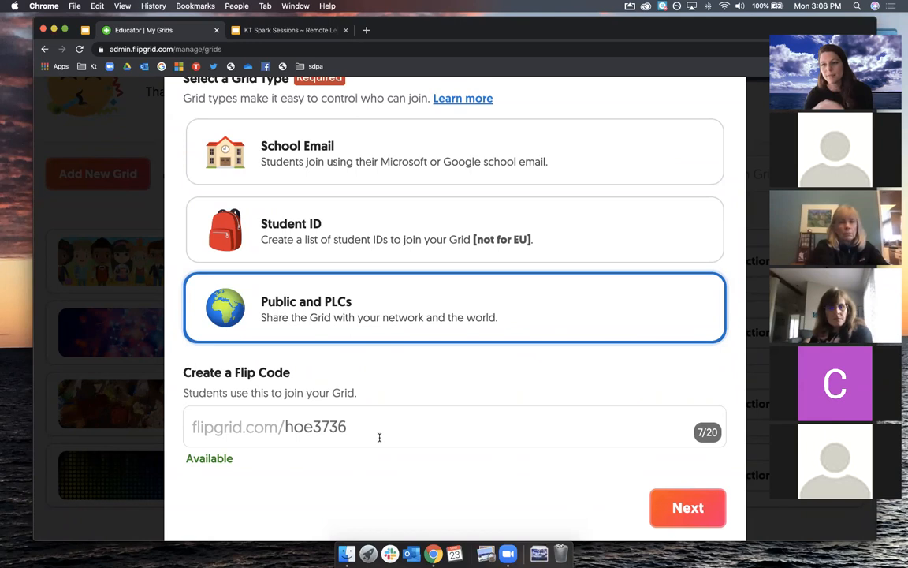
{"action": "scroll", "coordinate": [399, 488], "scroll_direction": "down", "scroll_amount": 2}
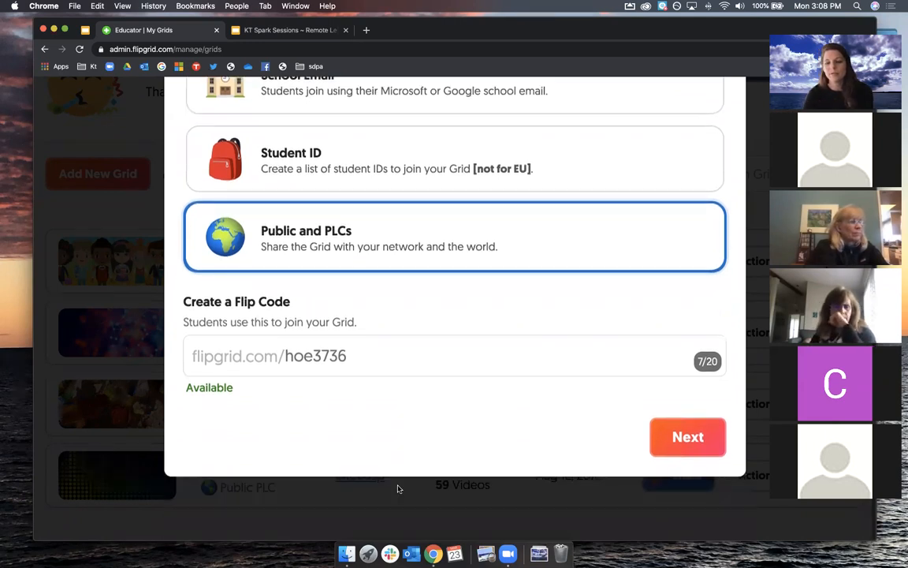
Step: Finish creating the French II grid without a shared password and go to its details page
{"action": "left_click", "coordinate": [689, 438]}
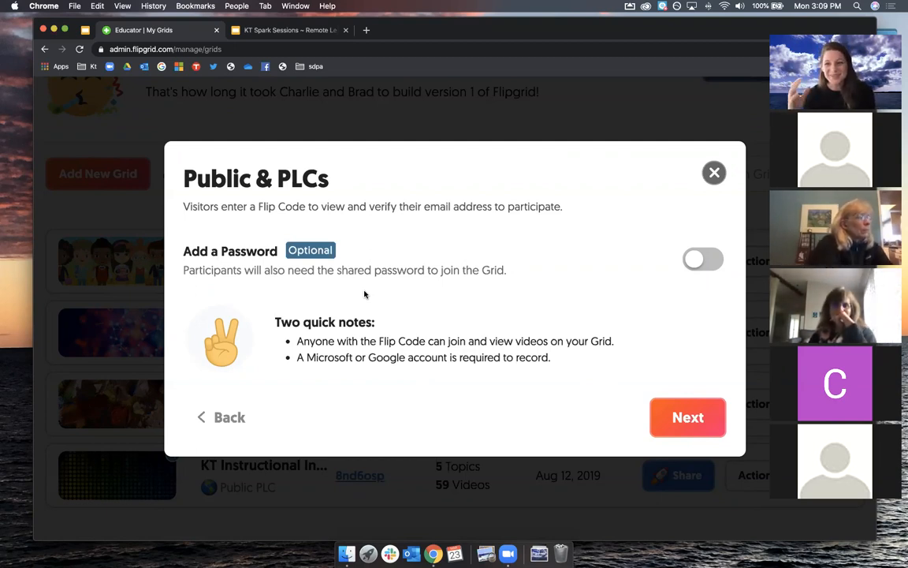
{"action": "left_click", "coordinate": [688, 417]}
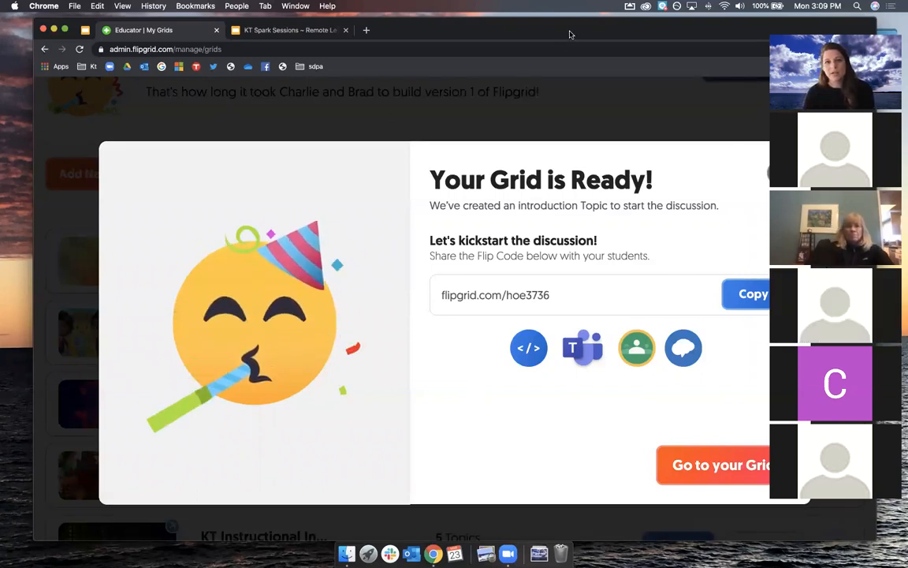
{"action": "left_click_drag", "start_coordinate": [571, 33], "coordinate": [552, 29]}
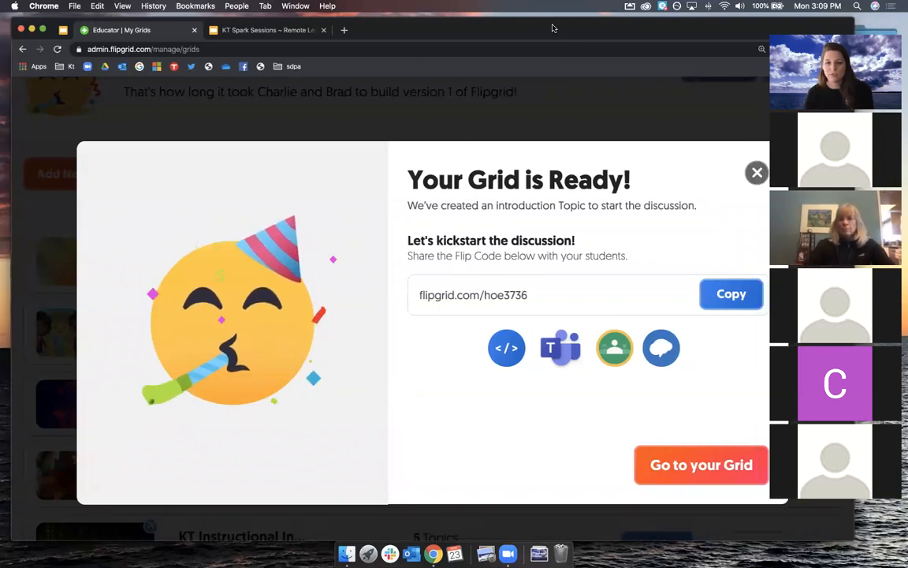
{"action": "left_click", "coordinate": [700, 469]}
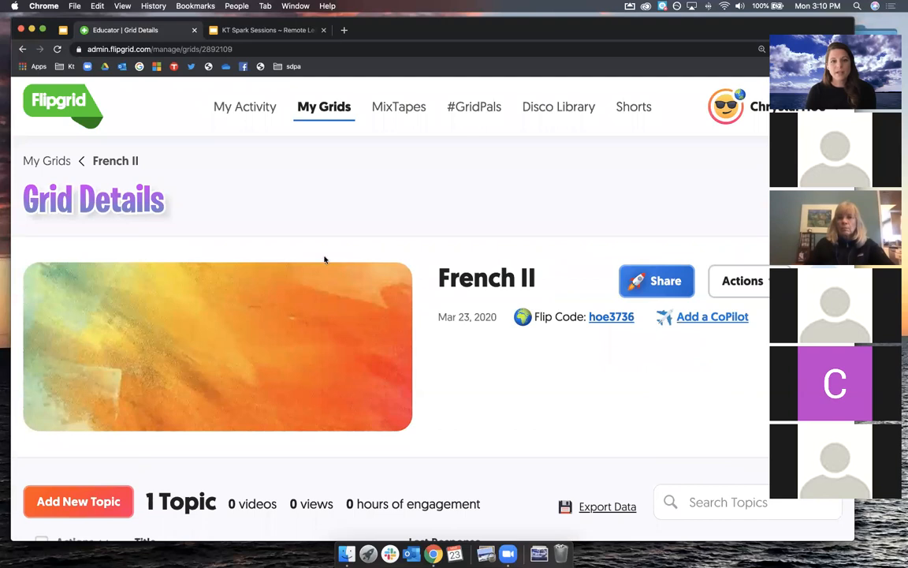
Step: Look over the grid's details, return to the My Grids list to review all grids, and reopen French II
{"action": "scroll", "coordinate": [324, 259], "scroll_direction": "down", "scroll_amount": 5}
{"action": "scroll", "coordinate": [307, 375], "scroll_direction": "up", "scroll_amount": 5}
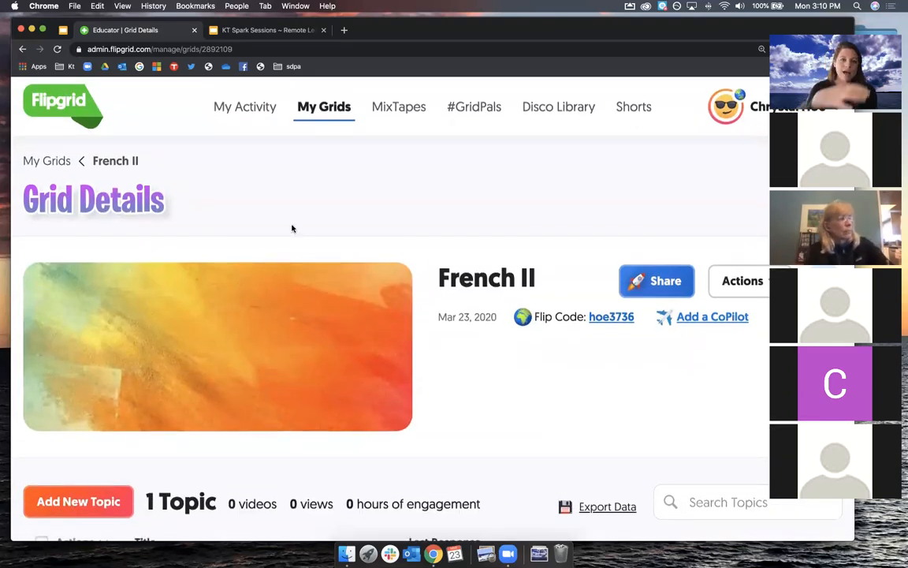
{"action": "left_click", "coordinate": [324, 106]}
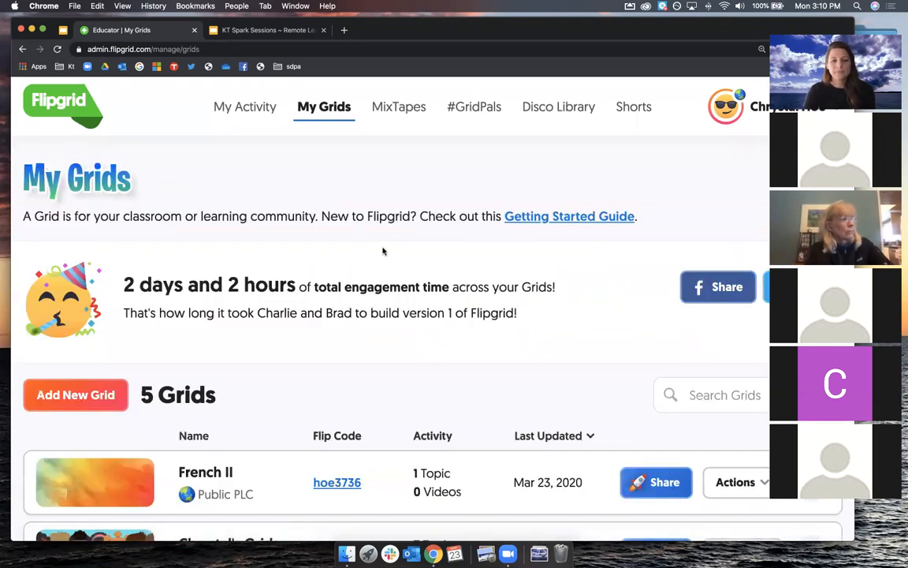
{"action": "key", "text": "super+minus"}
{"action": "key", "text": "super+minus"}
{"action": "scroll", "coordinate": [329, 290], "scroll_direction": "down", "scroll_amount": 3}
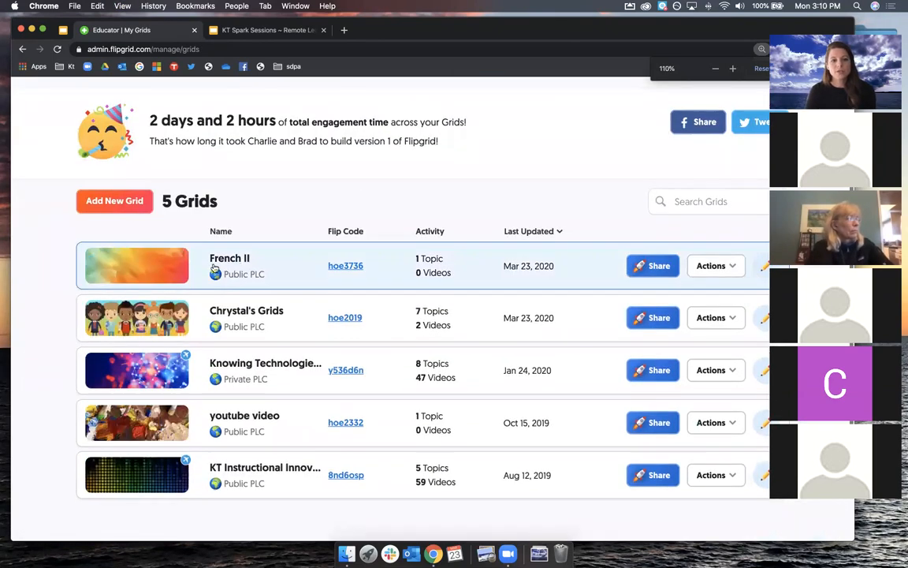
{"action": "scroll", "coordinate": [242, 262], "scroll_direction": "down", "scroll_amount": 3}
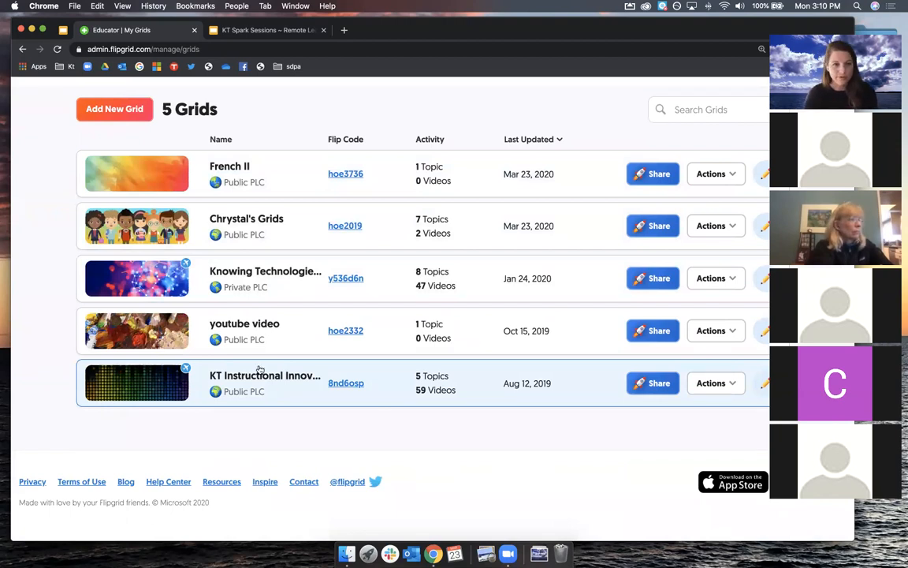
{"action": "scroll", "coordinate": [276, 199], "scroll_direction": "up", "scroll_amount": 2}
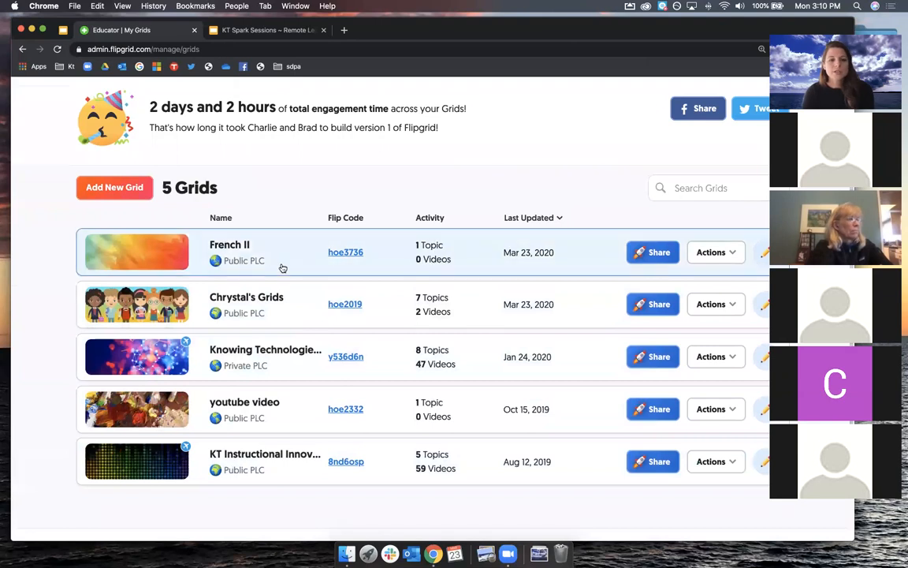
{"action": "left_click", "coordinate": [270, 257]}
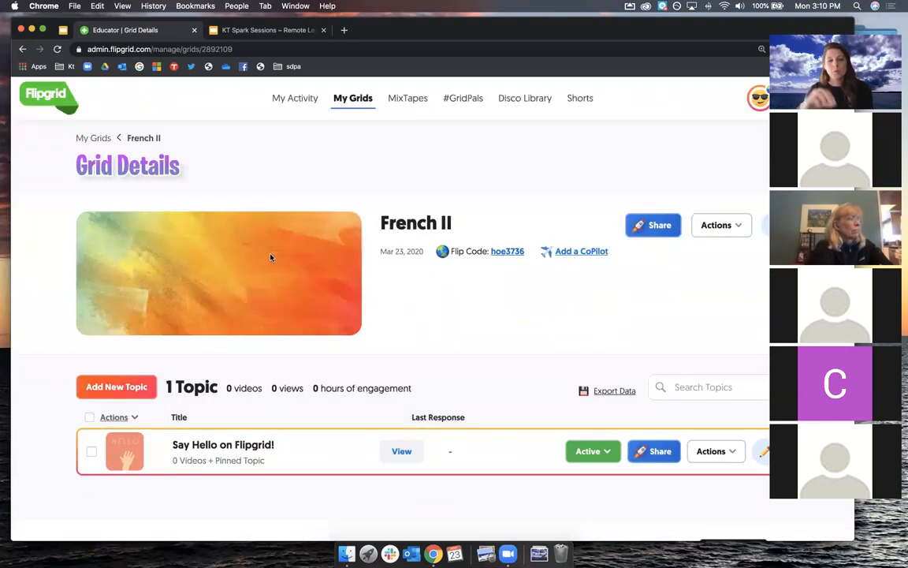
Step: Delete the pinned "Say Hello on Flipgrid!" topic from the French II grid and confirm the deletion
{"action": "scroll", "coordinate": [283, 260], "scroll_direction": "down", "scroll_amount": 2}
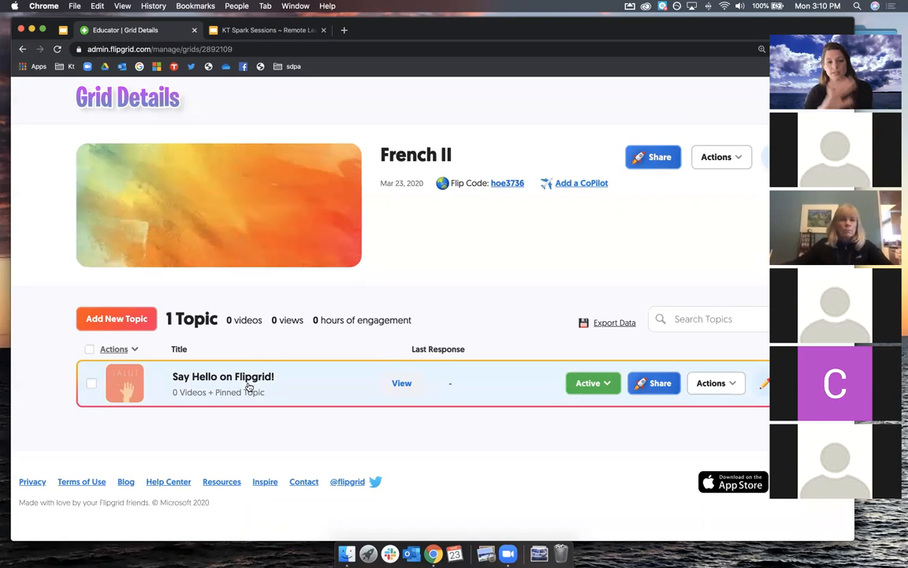
{"action": "left_click", "coordinate": [713, 383]}
{"action": "scroll", "coordinate": [710, 428], "scroll_direction": "down", "scroll_amount": 2}
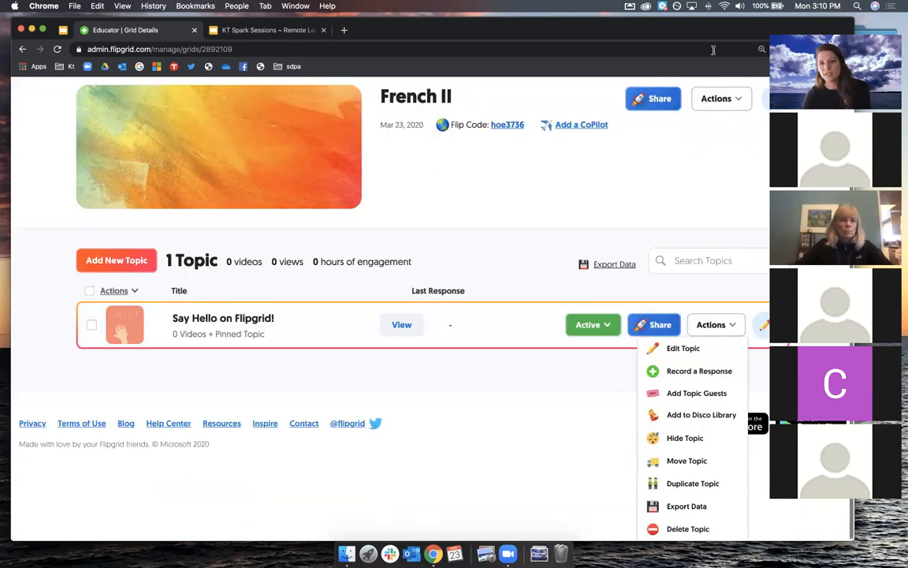
{"action": "left_click_drag", "start_coordinate": [727, 34], "coordinate": [682, 33]}
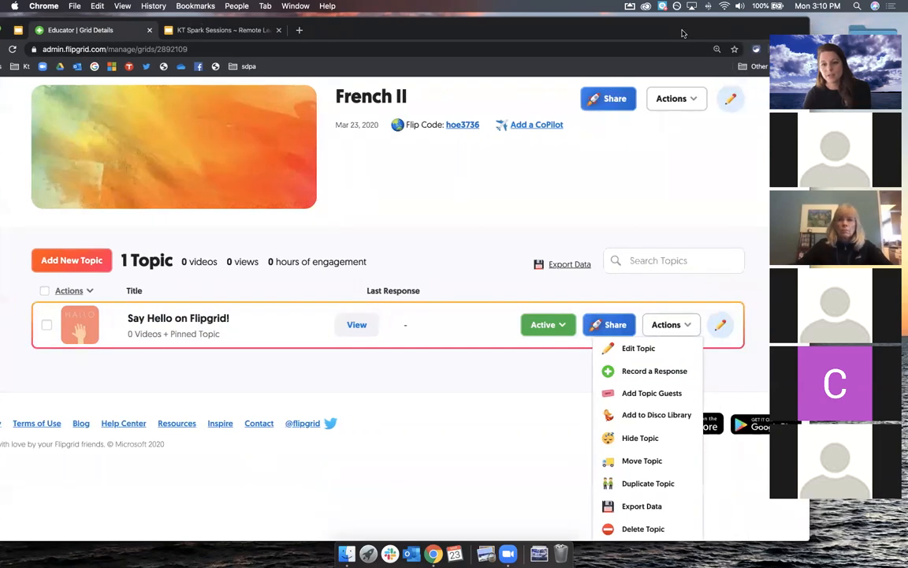
{"action": "left_click", "coordinate": [657, 529]}
{"action": "left_click", "coordinate": [225, 251]}
{"action": "left_click", "coordinate": [534, 312]}
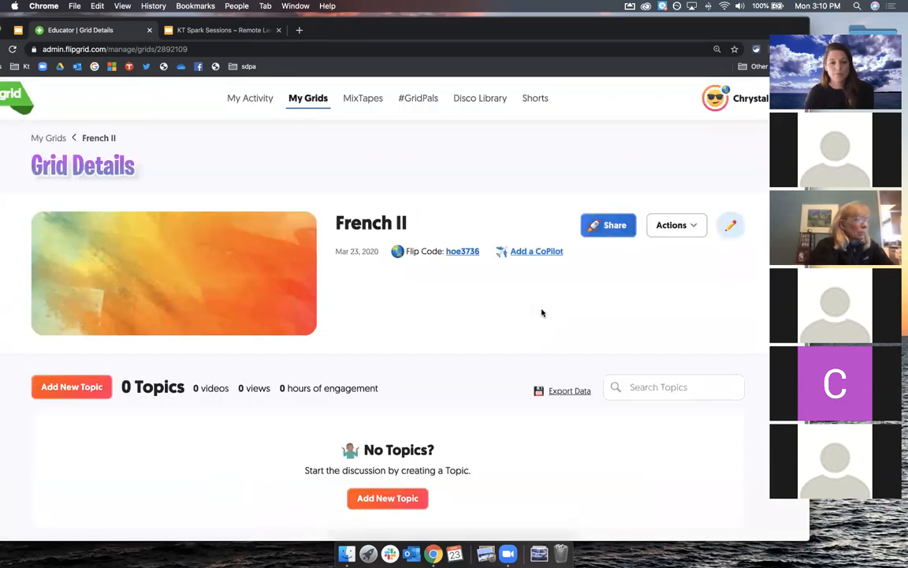
Step: Look over the French II grid's details and view its sharing options, including the grid link's QR code
{"action": "scroll", "coordinate": [466, 369], "scroll_direction": "down", "scroll_amount": 3}
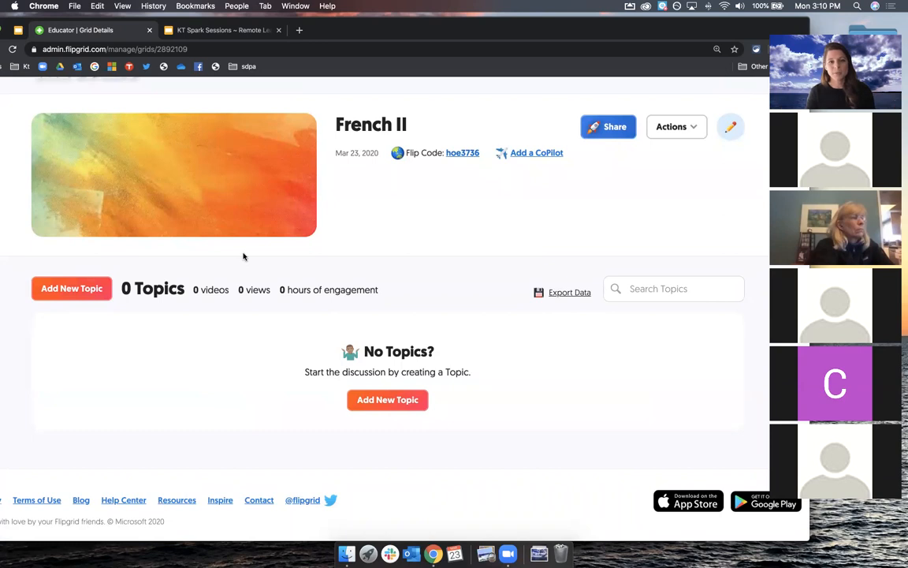
{"action": "scroll", "coordinate": [456, 180], "scroll_direction": "up", "scroll_amount": 3}
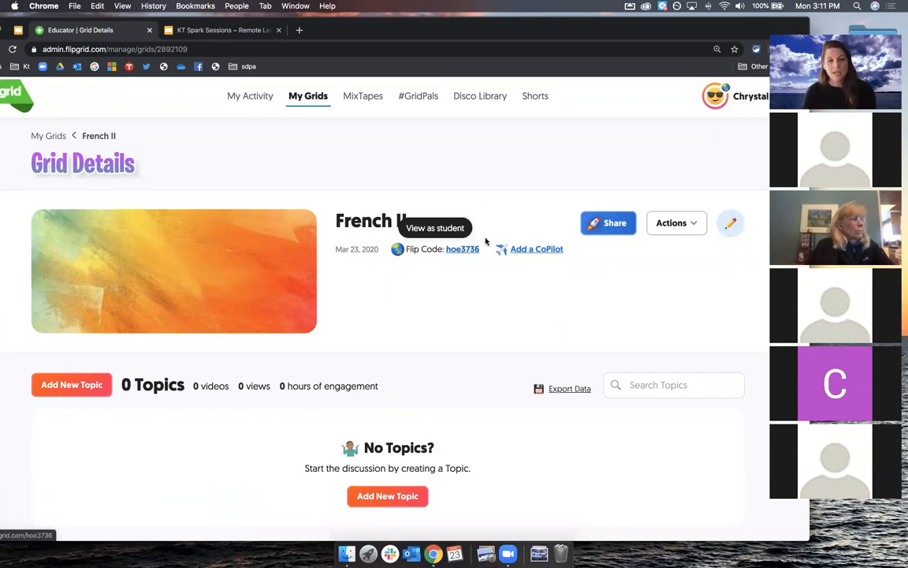
{"action": "left_click", "coordinate": [616, 226]}
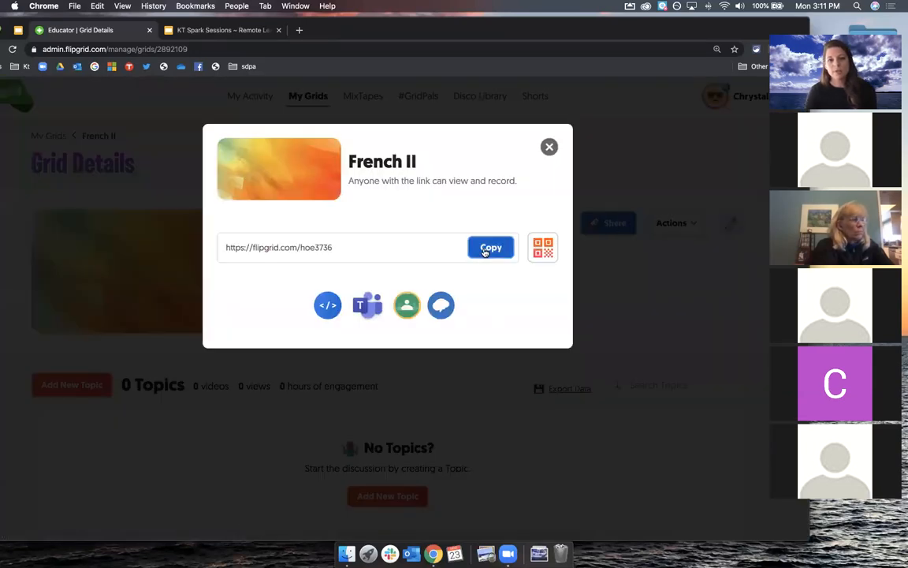
{"action": "left_click", "coordinate": [546, 249]}
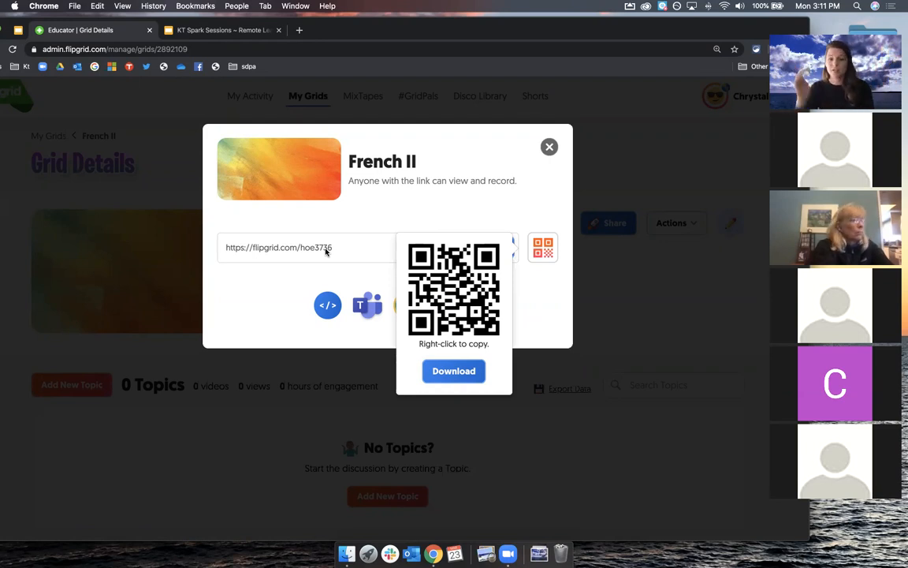
{"action": "left_click", "coordinate": [519, 184]}
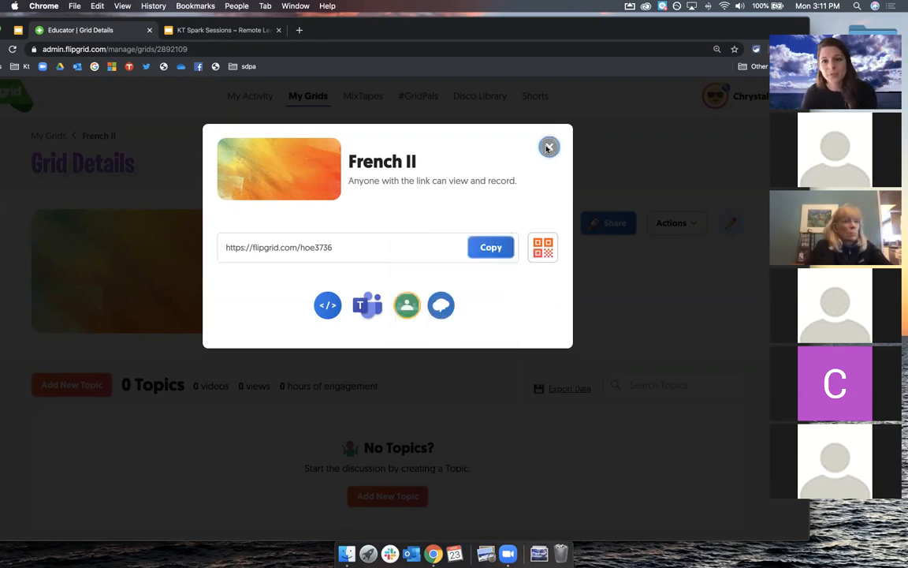
{"action": "left_click", "coordinate": [548, 148]}
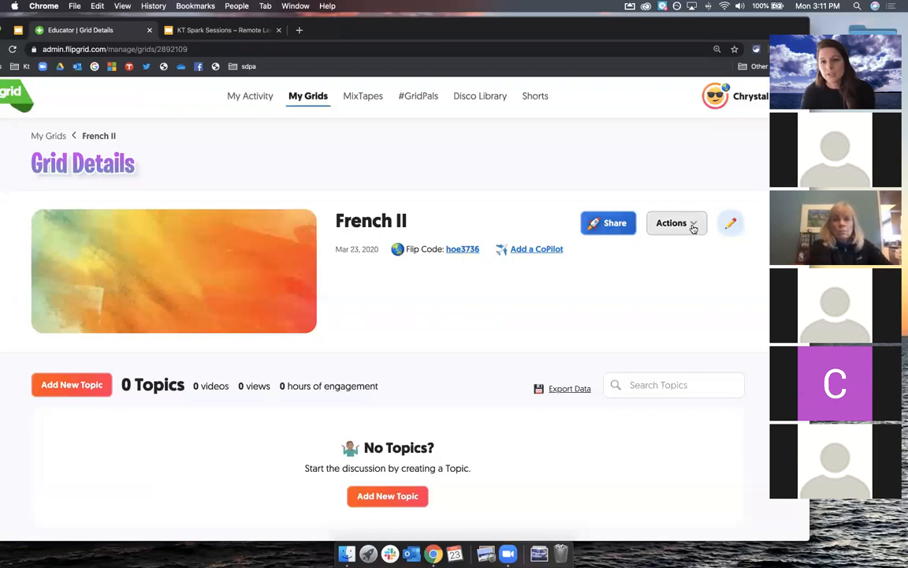
Step: Review the available actions for the French II grid without choosing any
{"action": "left_click", "coordinate": [694, 226]}
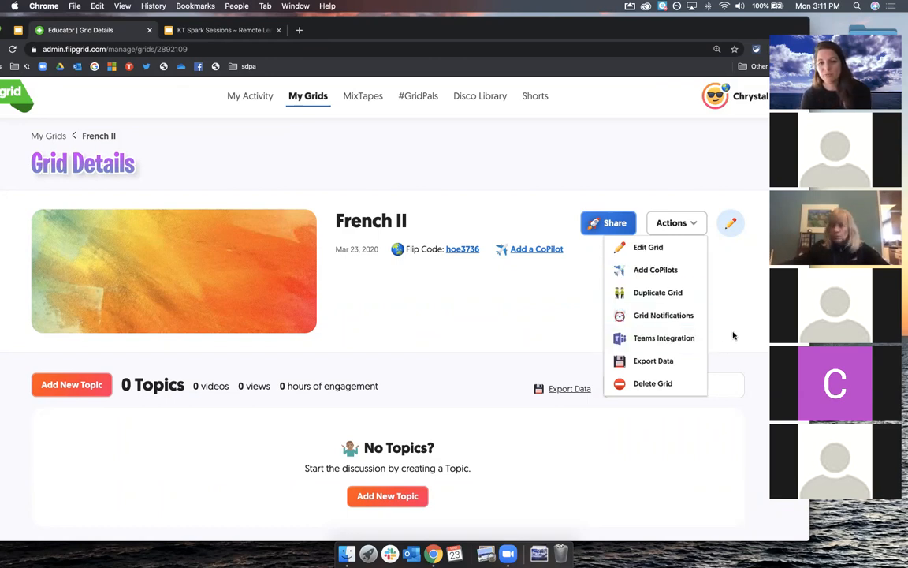
{"action": "scroll", "coordinate": [736, 326], "scroll_direction": "down", "scroll_amount": 1}
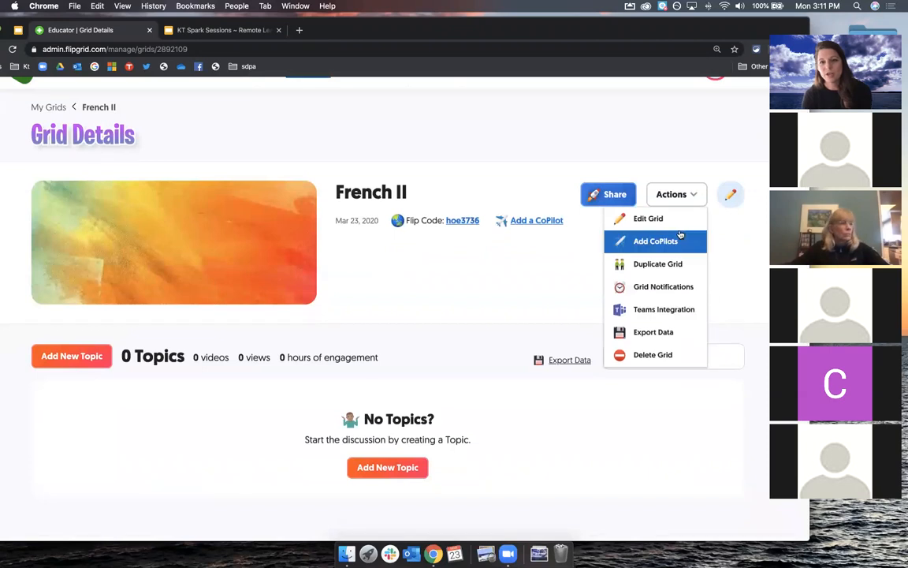
{"action": "left_click", "coordinate": [573, 280]}
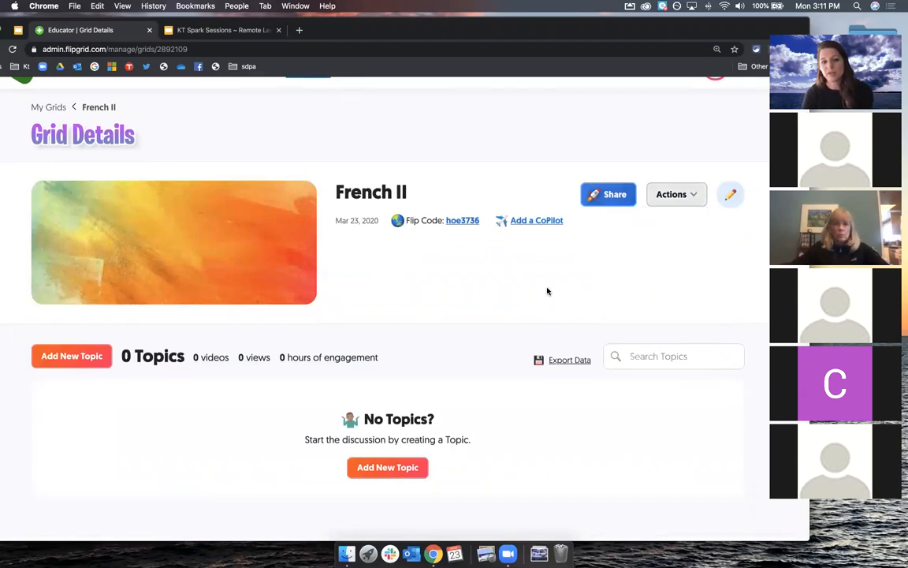
Step: Start a new topic in the French II grid titled "Good morning" with a recording time of 5 minutes
{"action": "scroll", "coordinate": [544, 285], "scroll_direction": "down", "scroll_amount": 3}
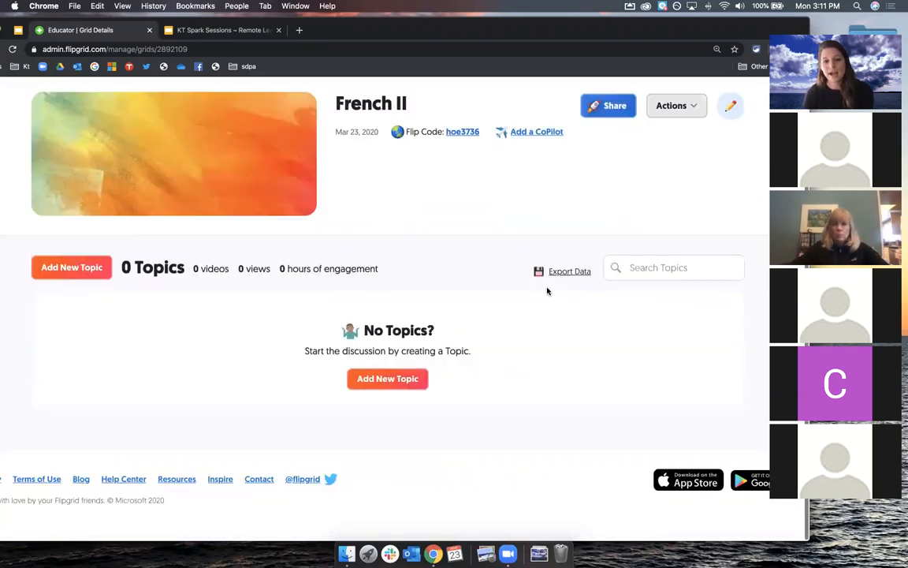
{"action": "left_click", "coordinate": [71, 271]}
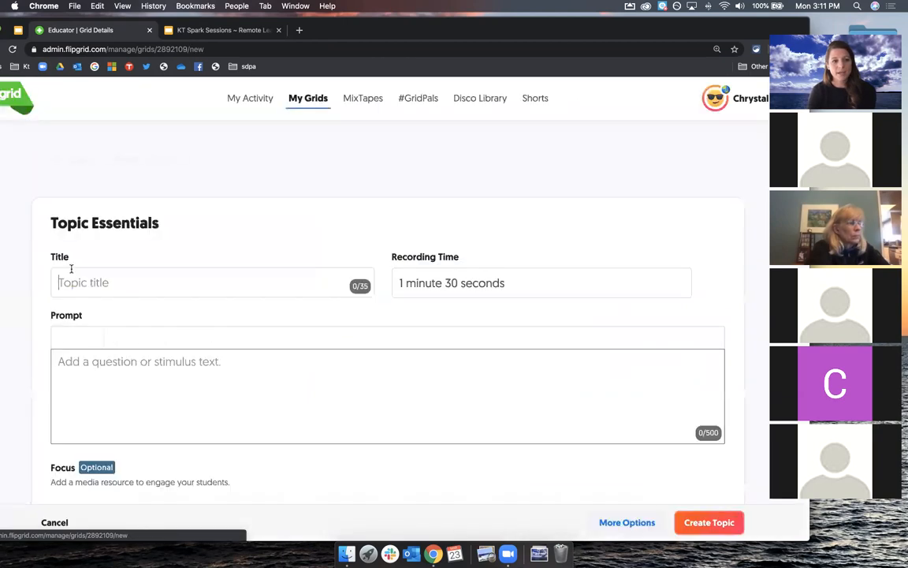
{"action": "scroll", "coordinate": [284, 378], "scroll_direction": "down", "scroll_amount": 3}
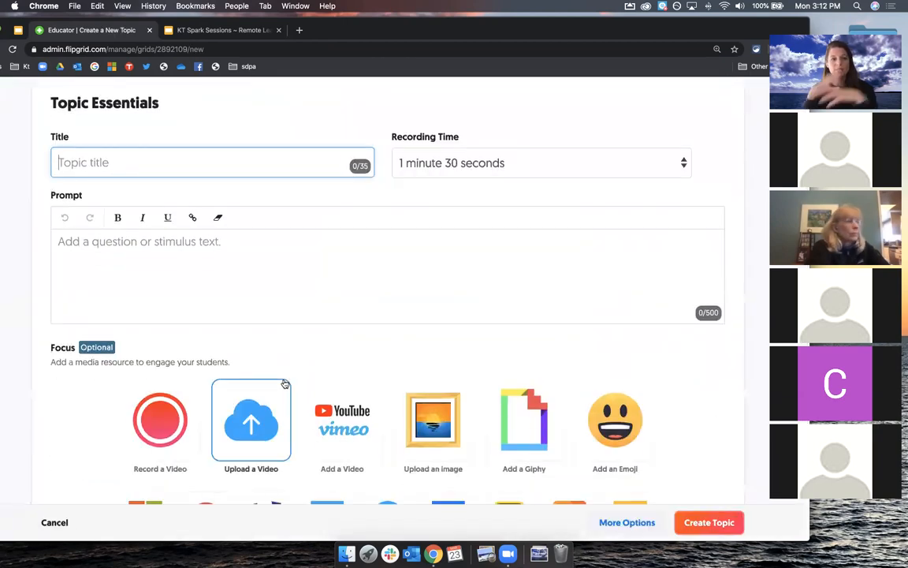
{"action": "type", "text": "Good morning"}
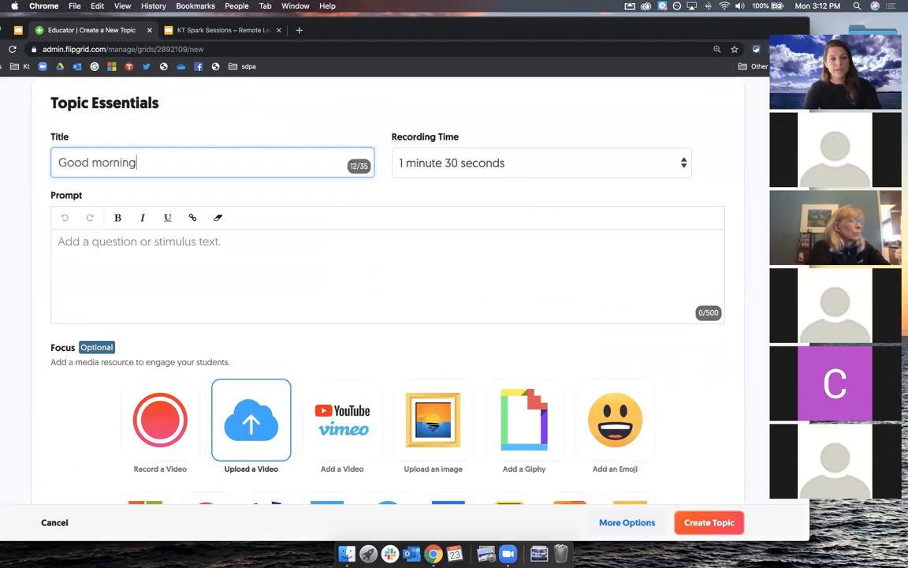
{"action": "left_click", "coordinate": [281, 294]}
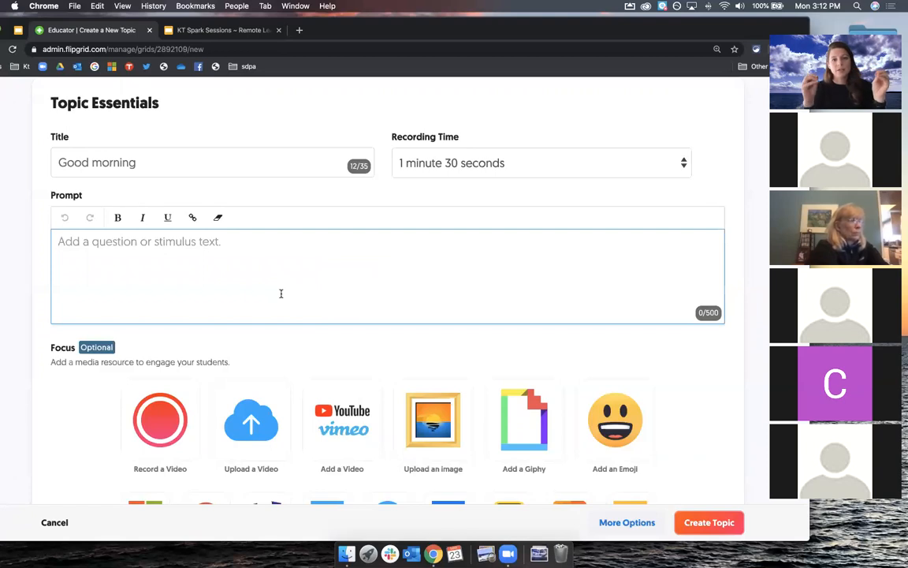
{"action": "left_click", "coordinate": [507, 164]}
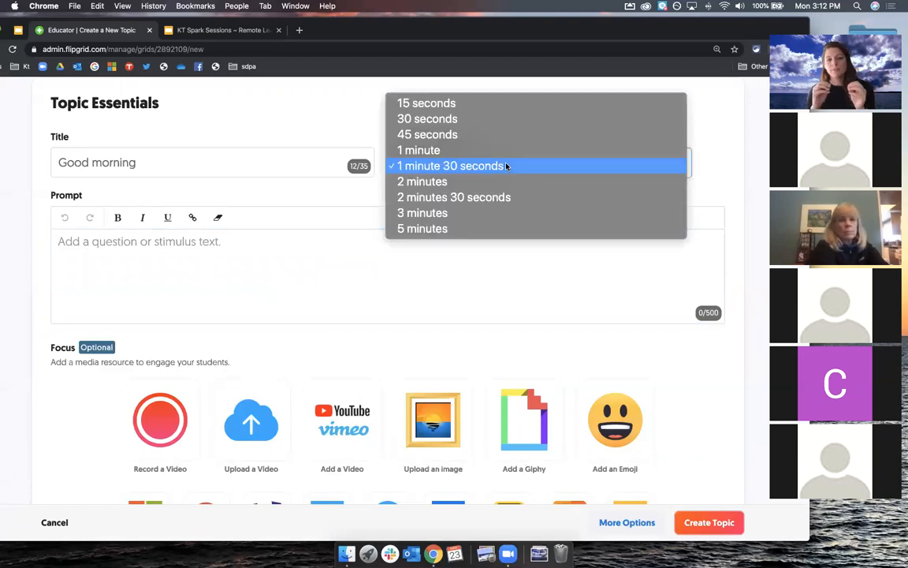
{"action": "left_click", "coordinate": [495, 228]}
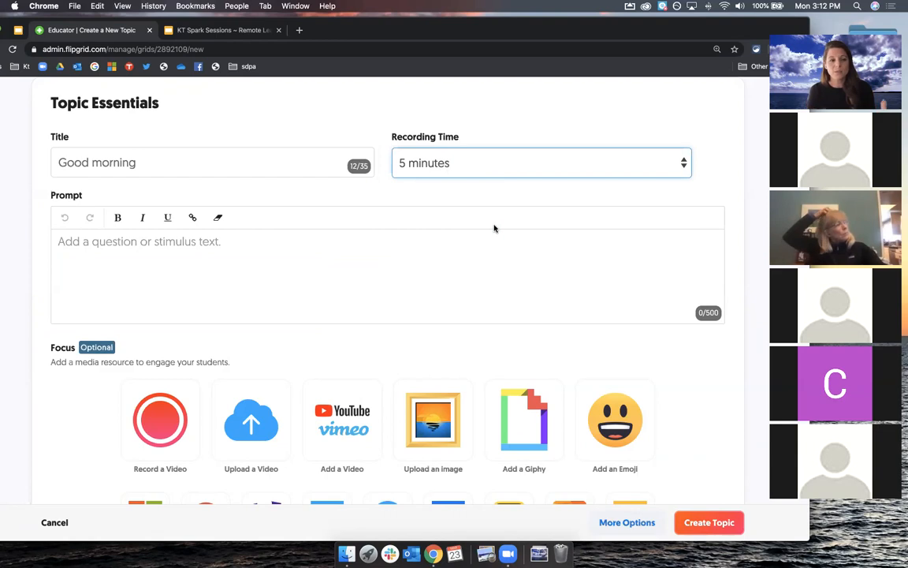
Step: Enter the topic prompt "Hi everyone, please respond to ..."
{"action": "left_click", "coordinate": [170, 279]}
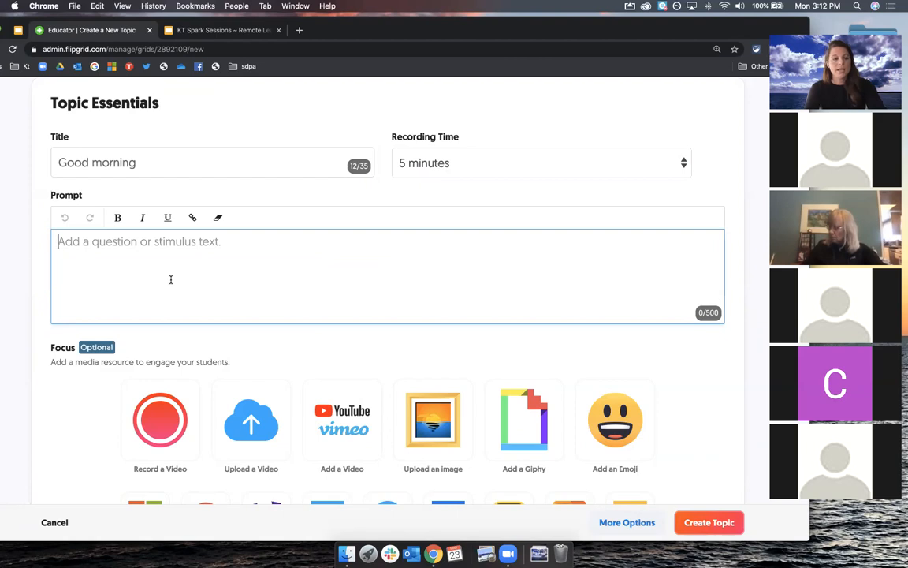
{"action": "type", "text": "Hi everyone"}
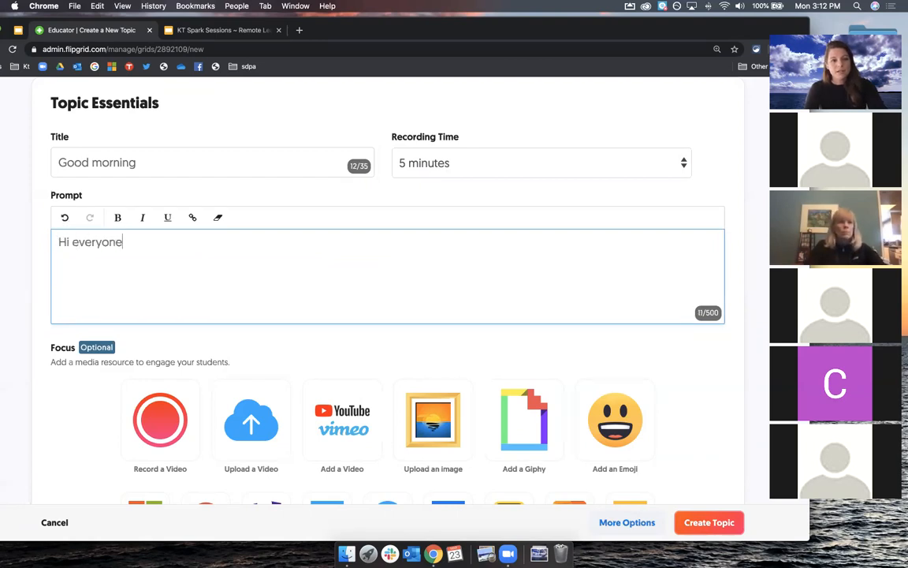
{"action": "type", "text": ", please respo"}
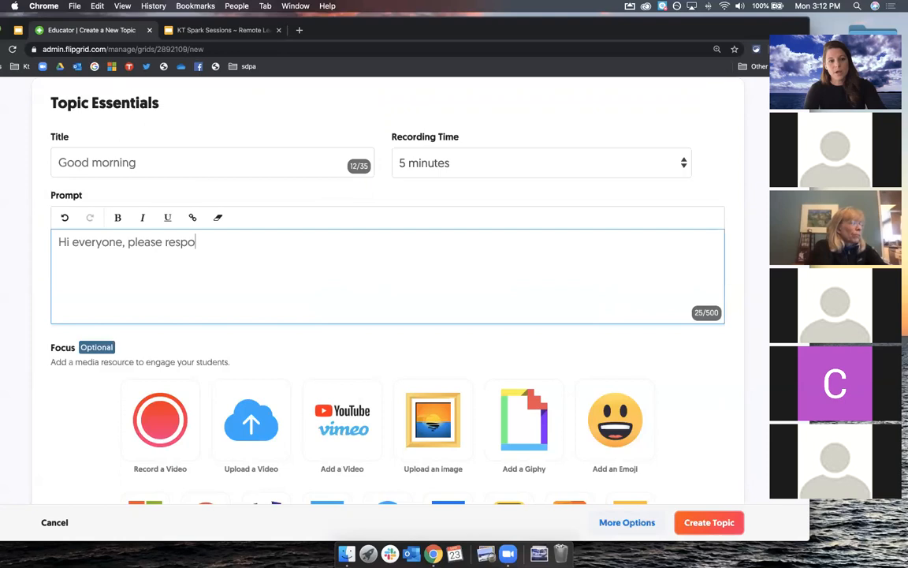
{"action": "type", "text": "nd to ..."}
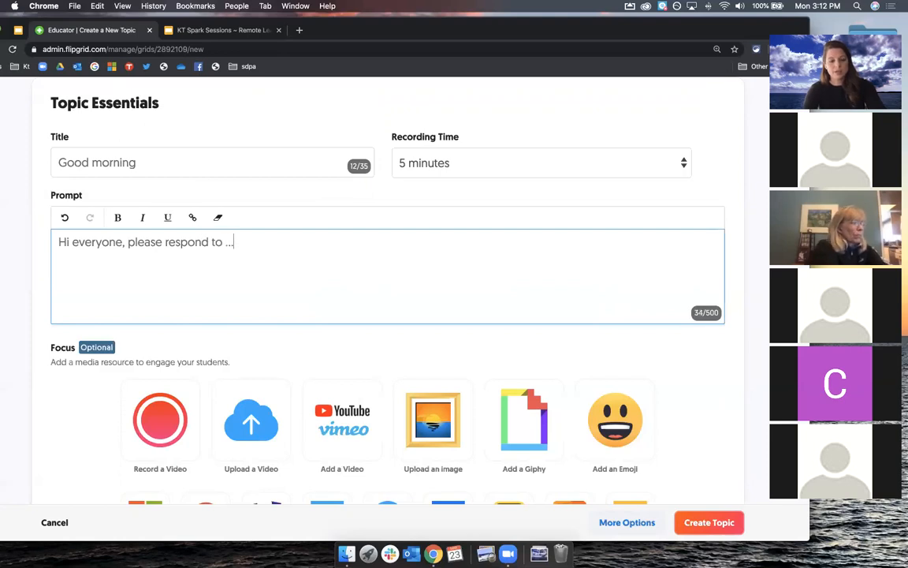
Step: Review the topic's focus media, tip, attachment and Topic Status options, keeping the status Active
{"action": "scroll", "coordinate": [12, 315], "scroll_direction": "down", "scroll_amount": 5}
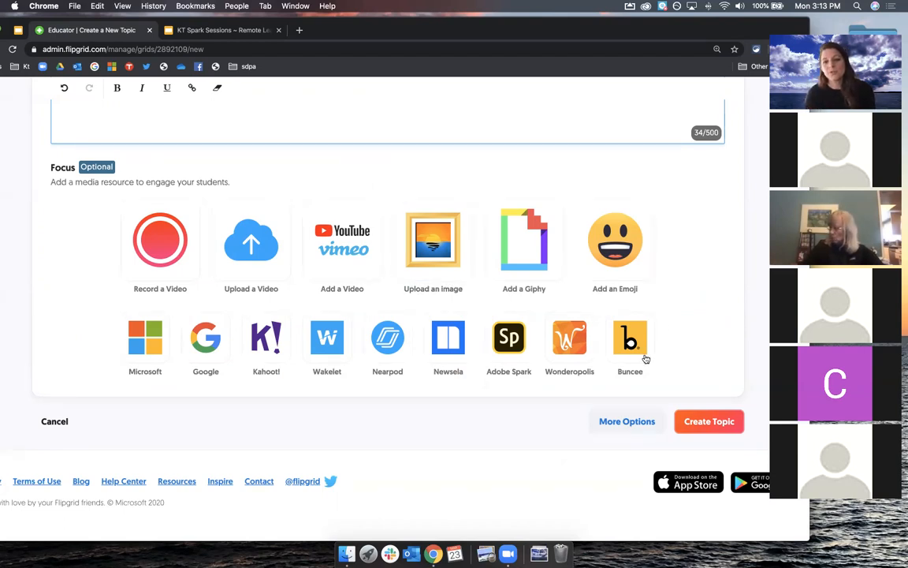
{"action": "left_click", "coordinate": [625, 424]}
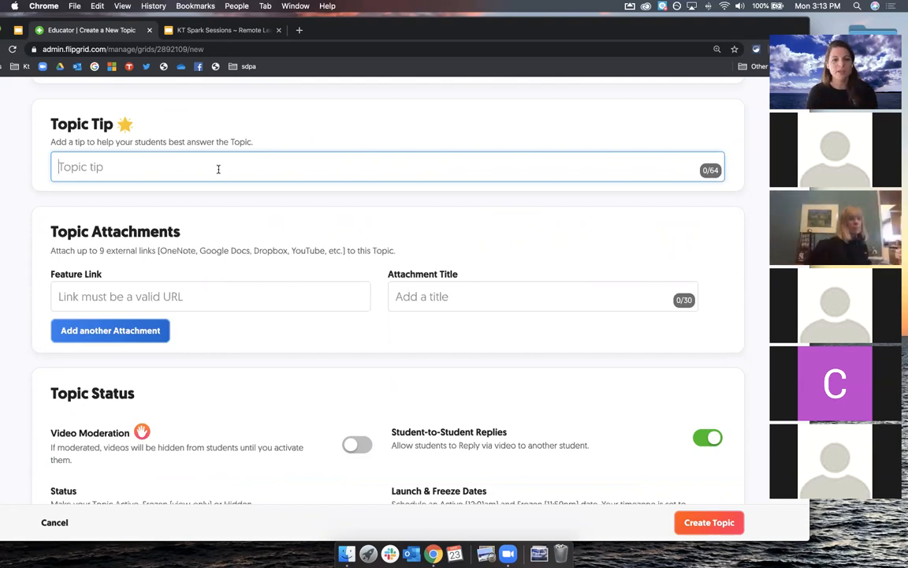
{"action": "scroll", "coordinate": [245, 298], "scroll_direction": "down", "scroll_amount": 3}
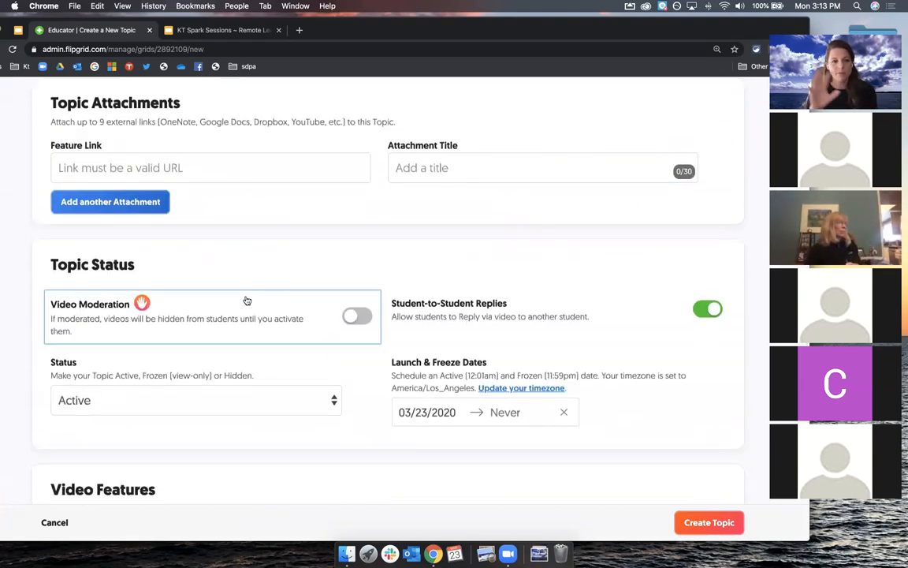
{"action": "scroll", "coordinate": [308, 295], "scroll_direction": "down", "scroll_amount": 3}
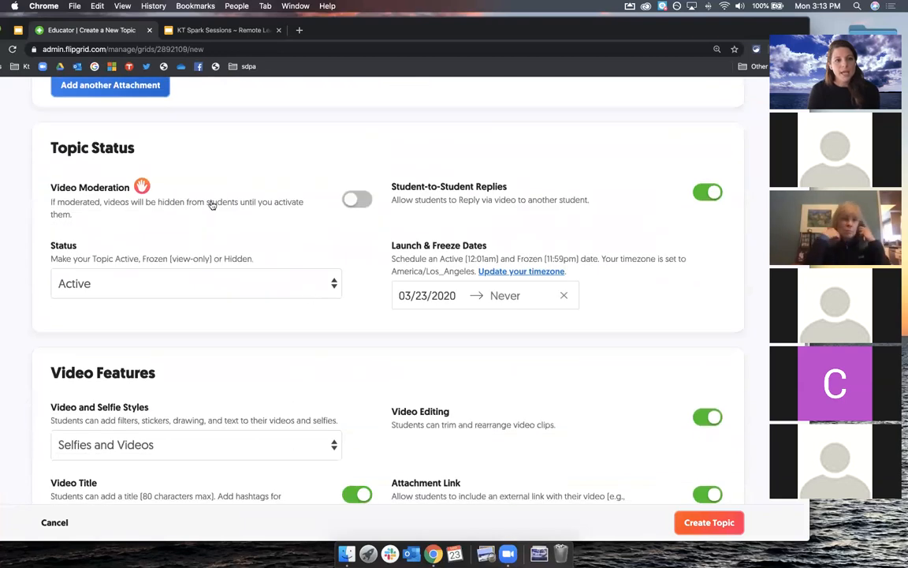
{"action": "scroll", "coordinate": [192, 257], "scroll_direction": "down", "scroll_amount": 1}
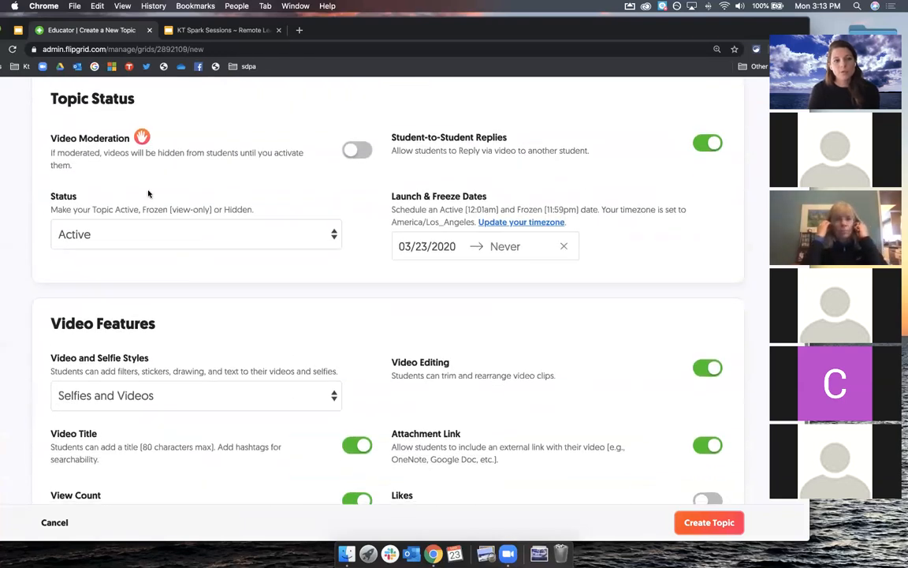
{"action": "scroll", "coordinate": [148, 193], "scroll_direction": "up", "scroll_amount": 1}
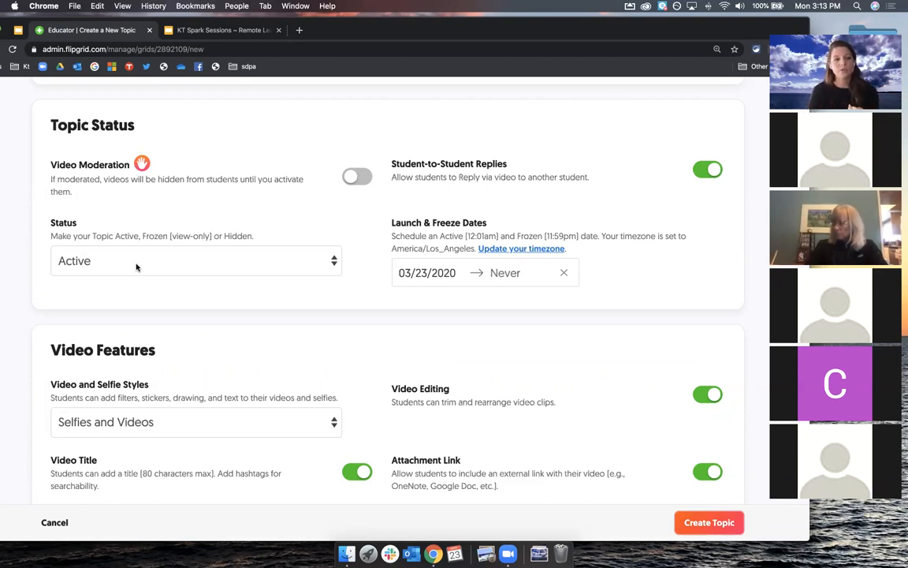
{"action": "left_click", "coordinate": [136, 267]}
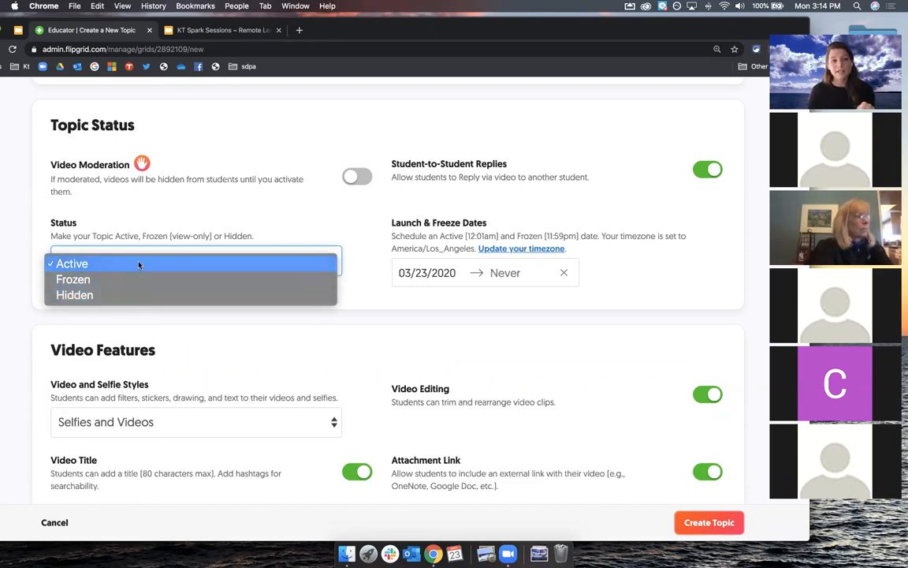
{"action": "left_click", "coordinate": [138, 263]}
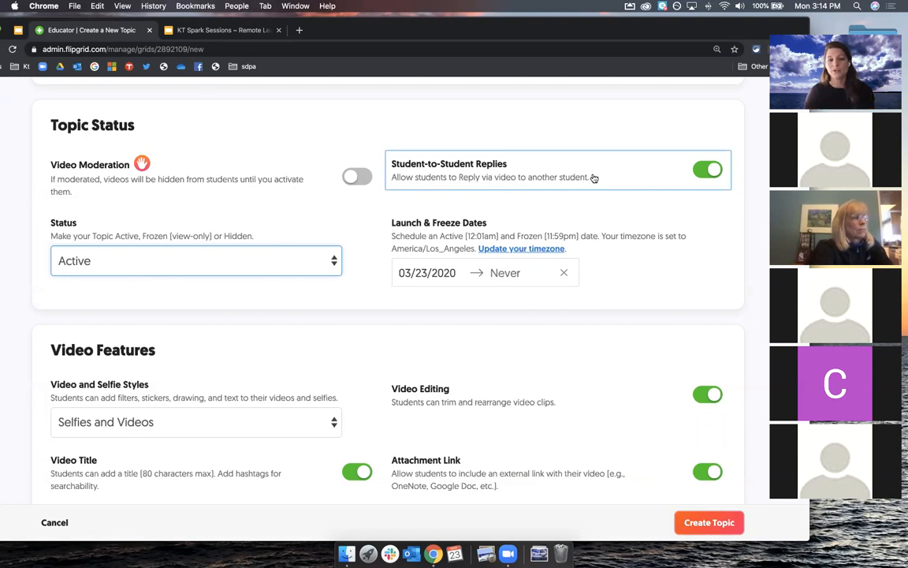
Step: Review the Video Features and Feedback settings, keep them as they are, and create the "Good morning" topic
{"action": "scroll", "coordinate": [576, 367], "scroll_direction": "down", "scroll_amount": 5}
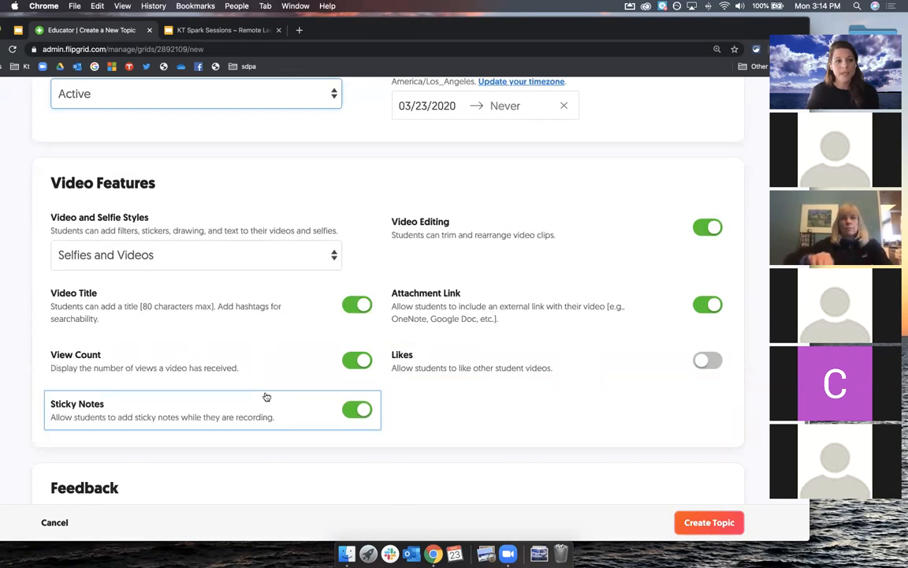
{"action": "scroll", "coordinate": [267, 397], "scroll_direction": "down", "scroll_amount": 3}
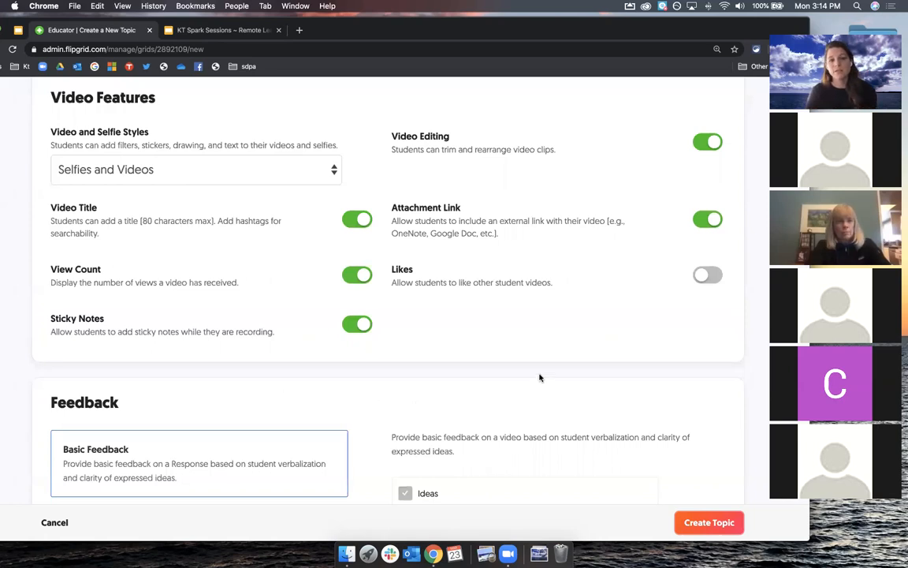
{"action": "scroll", "coordinate": [599, 308], "scroll_direction": "down", "scroll_amount": 1}
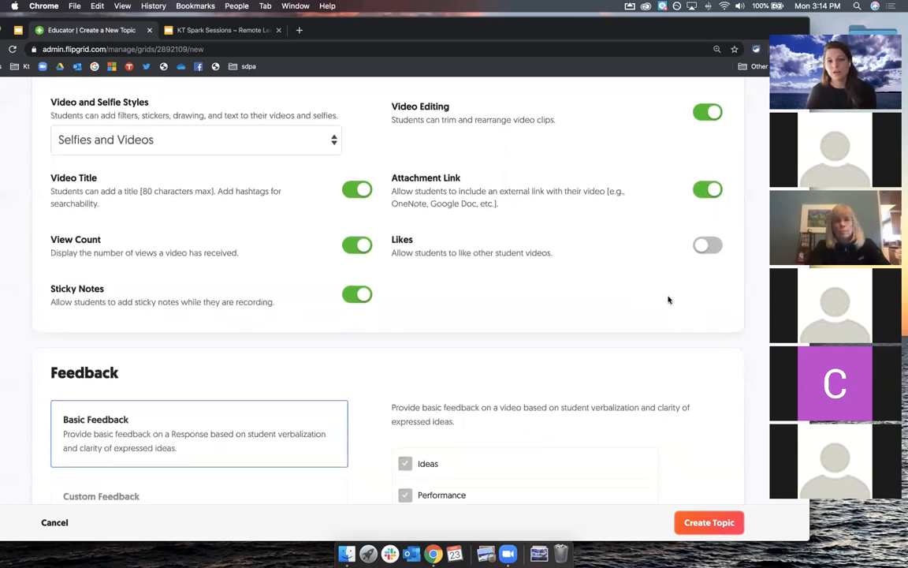
{"action": "scroll", "coordinate": [668, 299], "scroll_direction": "down", "scroll_amount": 1}
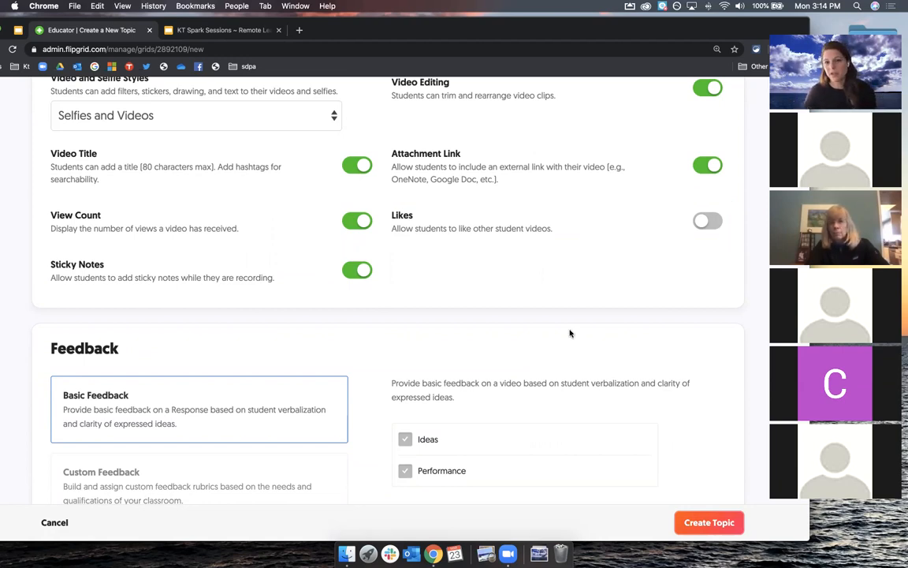
{"action": "scroll", "coordinate": [570, 333], "scroll_direction": "down", "scroll_amount": 3}
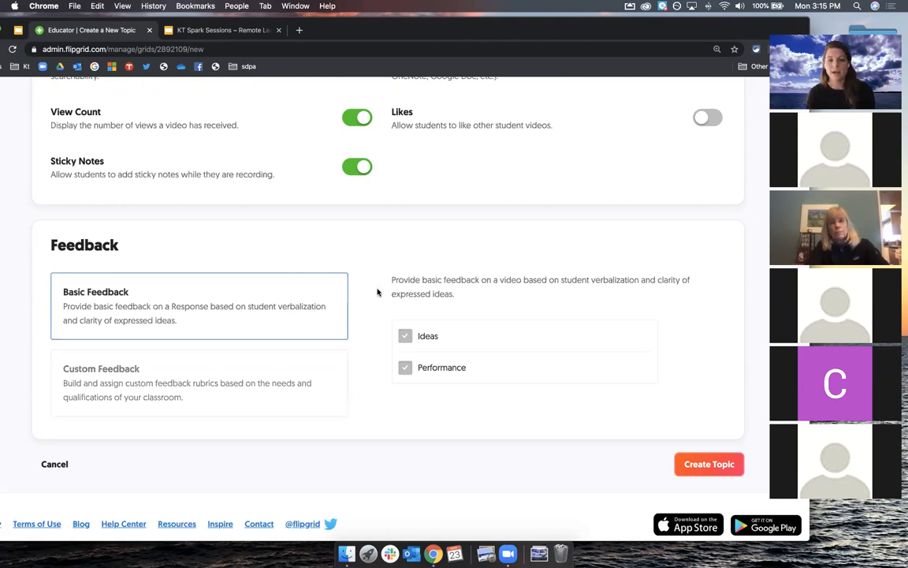
{"action": "scroll", "coordinate": [466, 274], "scroll_direction": "up", "scroll_amount": 15}
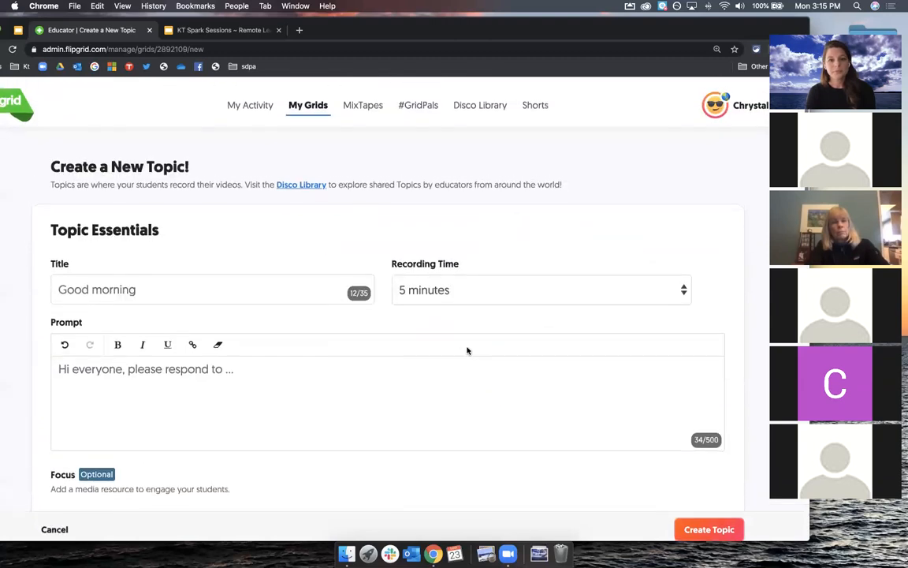
{"action": "left_click", "coordinate": [719, 523]}
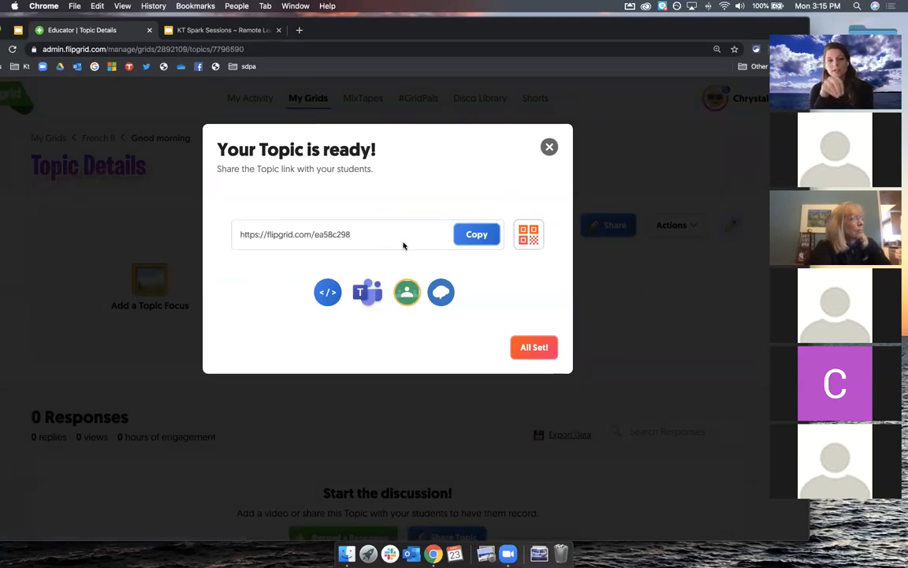
Step: Show the QR code for the "Good morning" topic link, close the sharing dialog and look over the topic details
{"action": "left_click", "coordinate": [528, 234]}
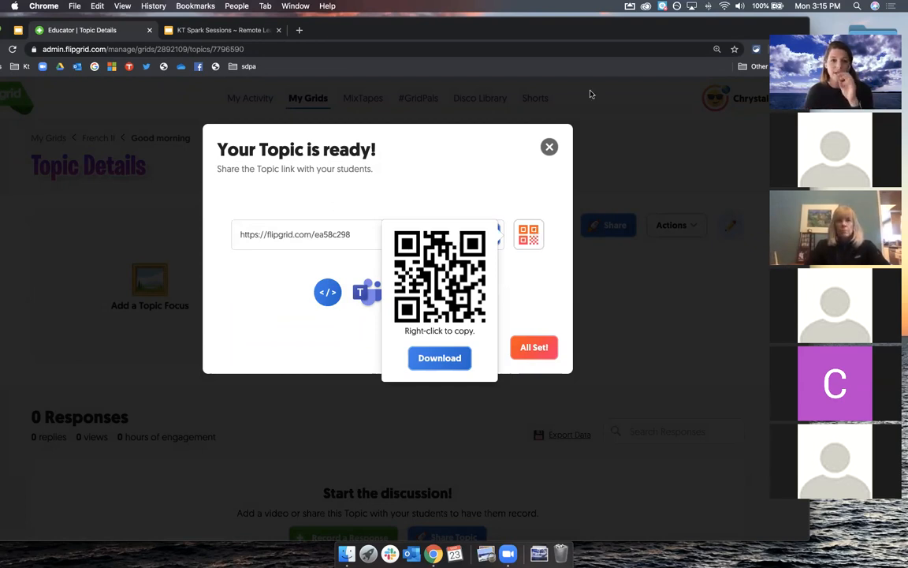
{"action": "left_click", "coordinate": [549, 146]}
{"action": "scroll", "coordinate": [404, 395], "scroll_direction": "down", "scroll_amount": 4}
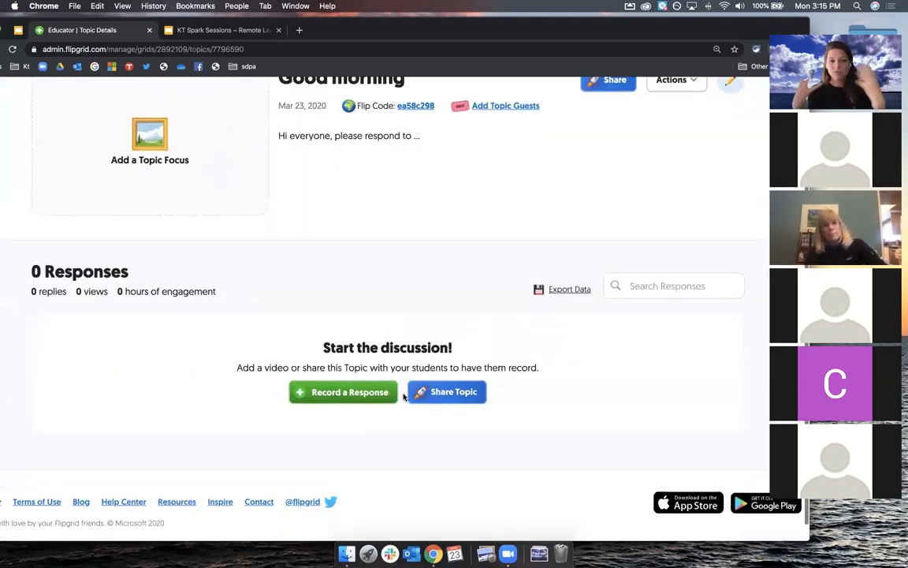
{"action": "scroll", "coordinate": [420, 319], "scroll_direction": "up", "scroll_amount": 4}
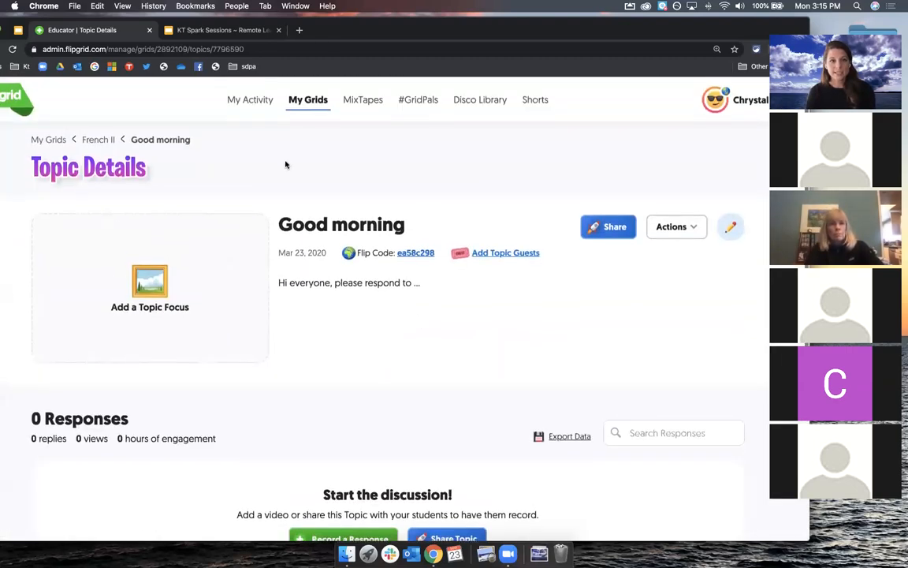
Step: Open the French II grid from the grid list and review the "Good morning" topic's status options, keeping it Active
{"action": "left_click", "coordinate": [307, 105]}
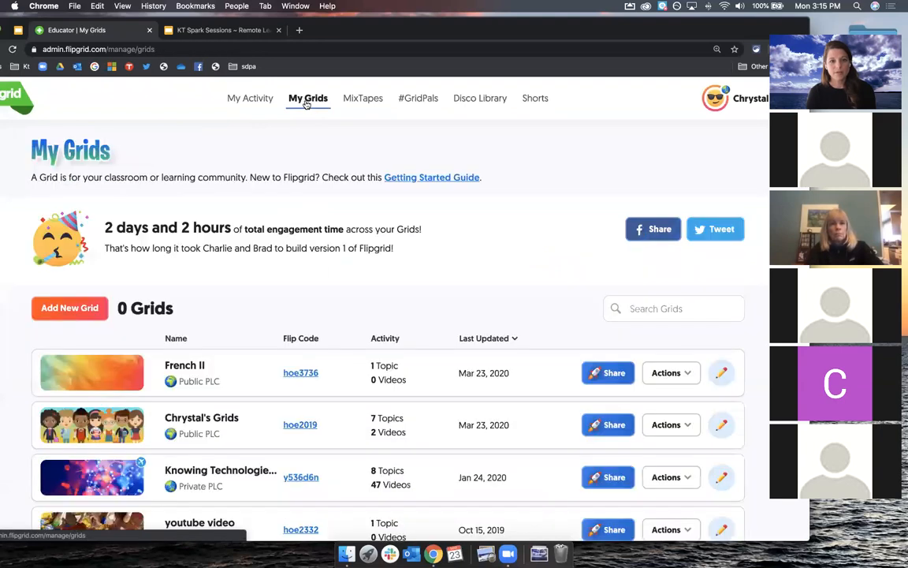
{"action": "left_click", "coordinate": [227, 370]}
{"action": "scroll", "coordinate": [296, 373], "scroll_direction": "down", "scroll_amount": 2}
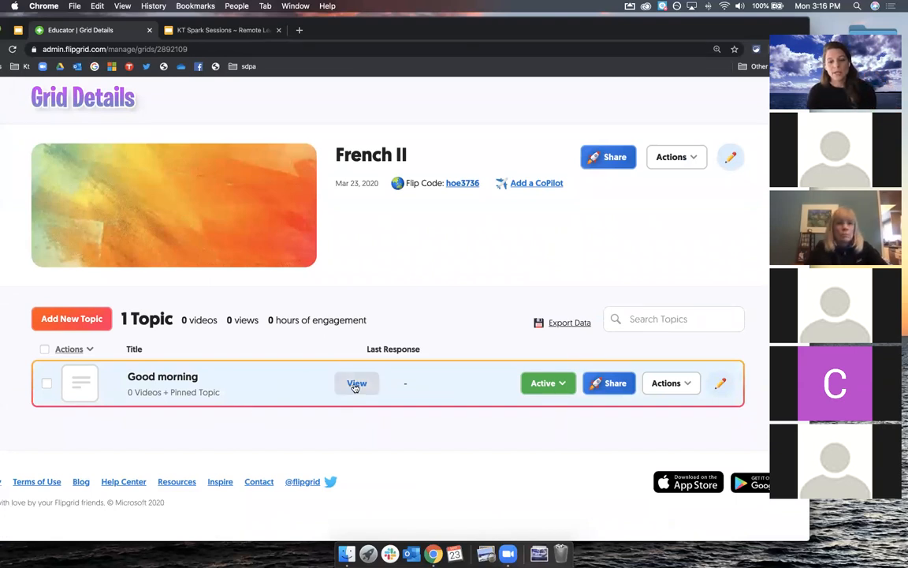
{"action": "left_click", "coordinate": [559, 384]}
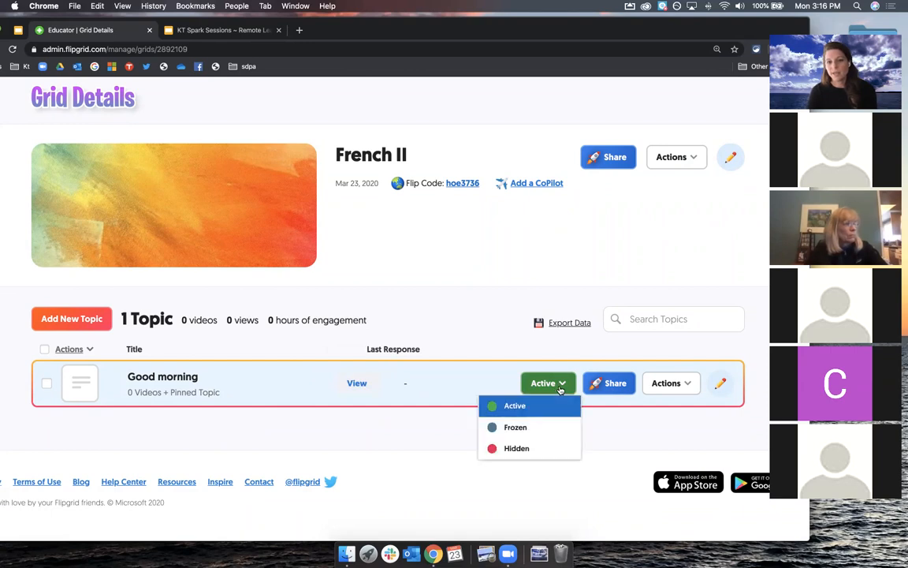
{"action": "left_click", "coordinate": [545, 400]}
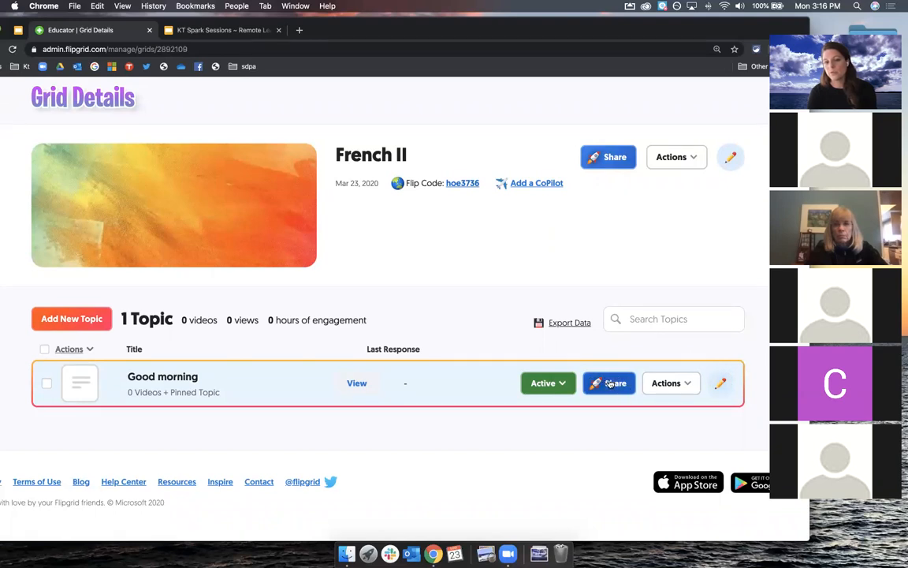
Step: View the "Good morning" topic as a student and look through its prompt and responses area
{"action": "left_click", "coordinate": [356, 384]}
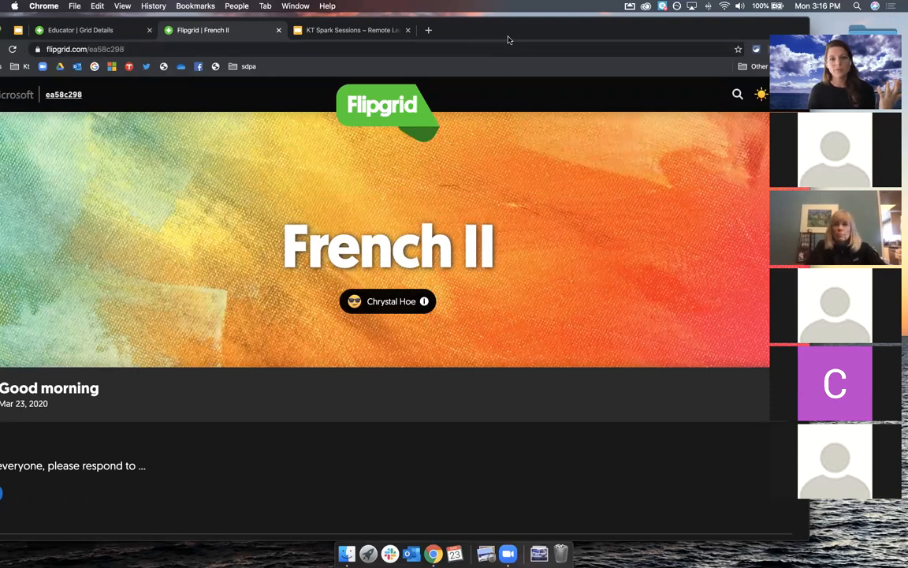
{"action": "left_click_drag", "start_coordinate": [509, 40], "coordinate": [537, 40]}
{"action": "scroll", "coordinate": [339, 427], "scroll_direction": "down", "scroll_amount": 3}
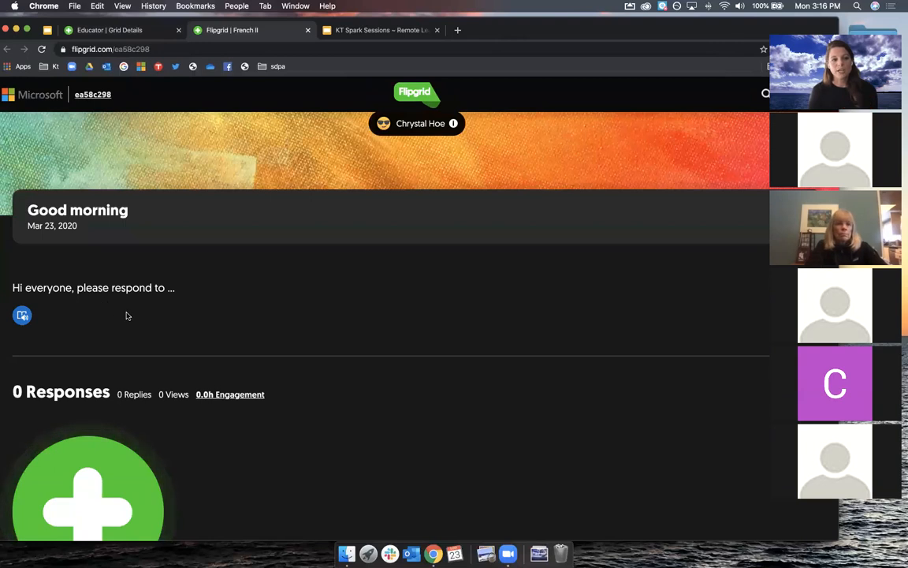
{"action": "scroll", "coordinate": [126, 315], "scroll_direction": "down", "scroll_amount": 2}
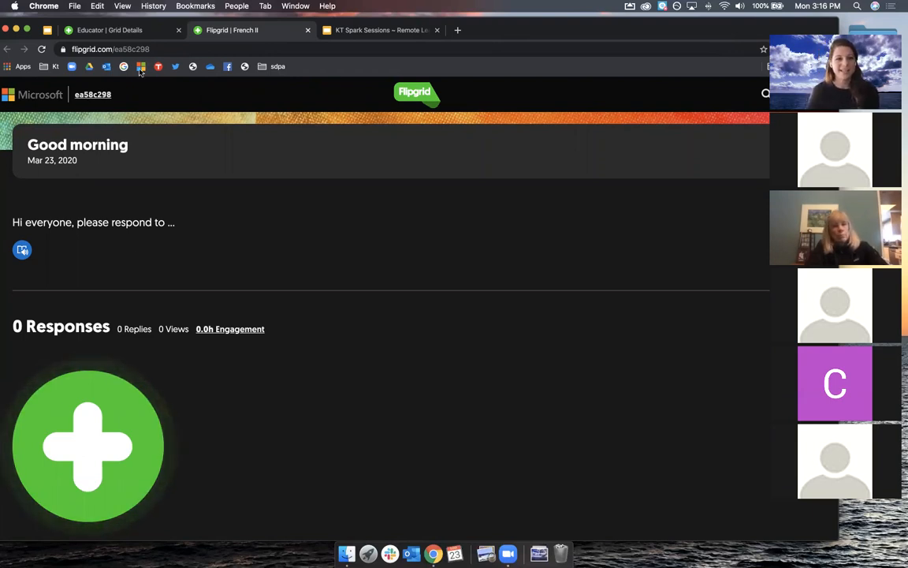
{"action": "left_click_drag", "start_coordinate": [487, 32], "coordinate": [536, 33]}
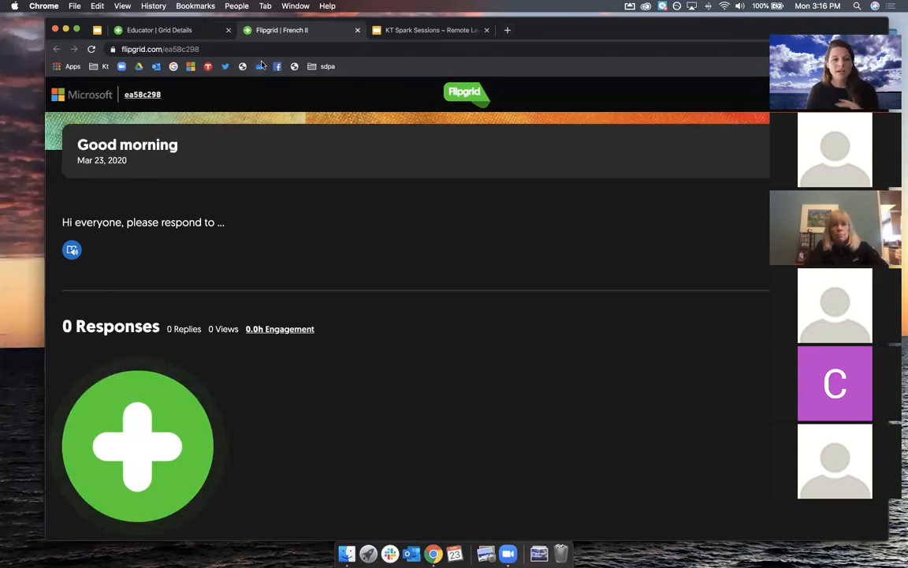
Step: Return to the educator view and open the grid listed just below French II to display its topics
{"action": "left_click", "coordinate": [175, 31]}
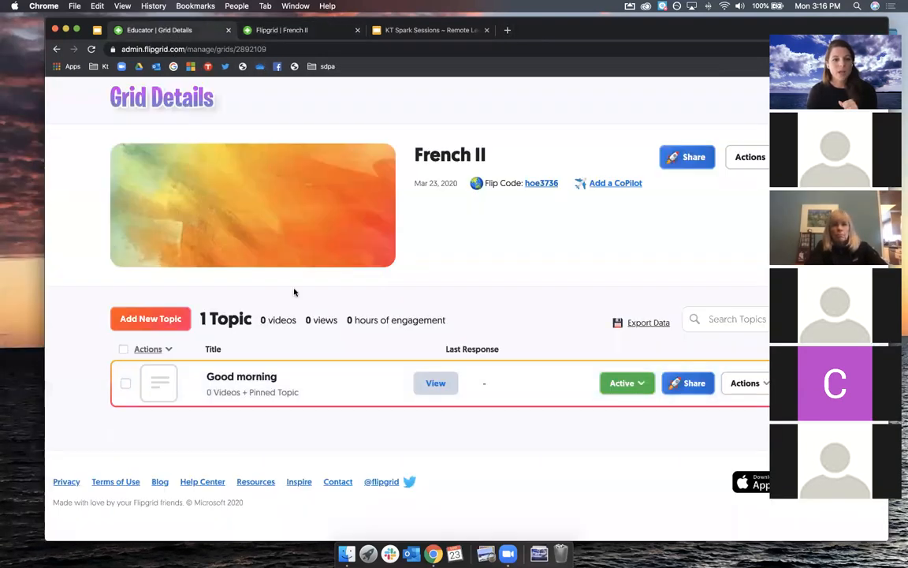
{"action": "scroll", "coordinate": [351, 298], "scroll_direction": "left", "scroll_amount": 5}
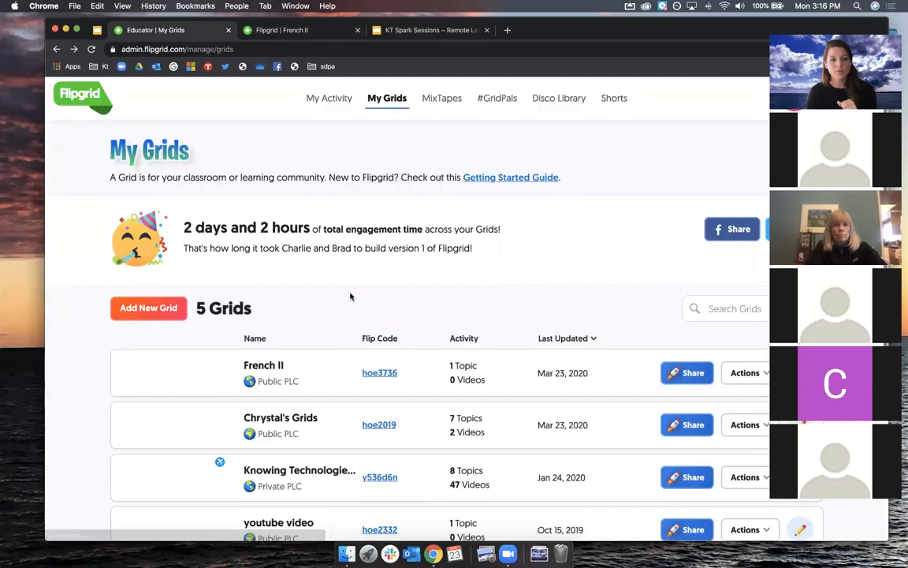
{"action": "scroll", "coordinate": [389, 335], "scroll_direction": "down", "scroll_amount": 3}
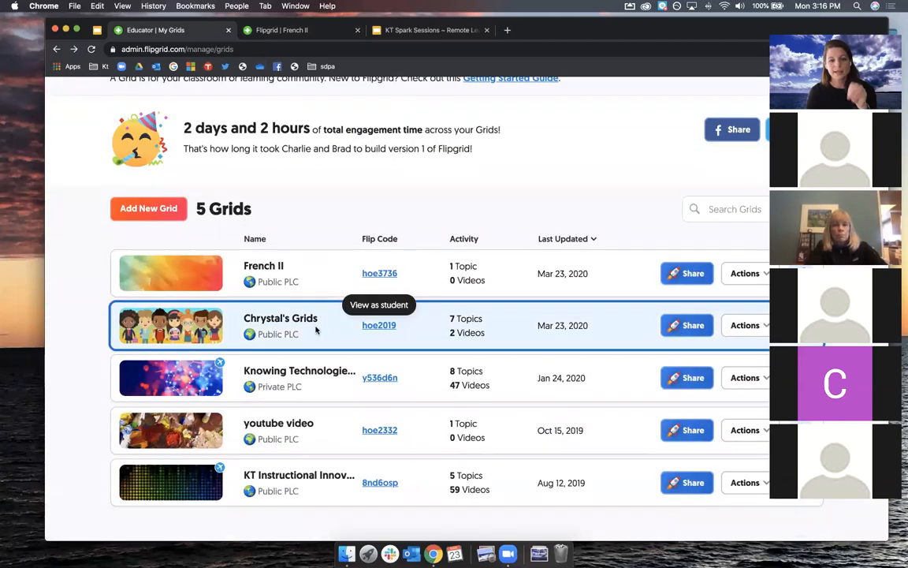
{"action": "left_click", "coordinate": [314, 328]}
{"action": "scroll", "coordinate": [341, 373], "scroll_direction": "down", "scroll_amount": 4}
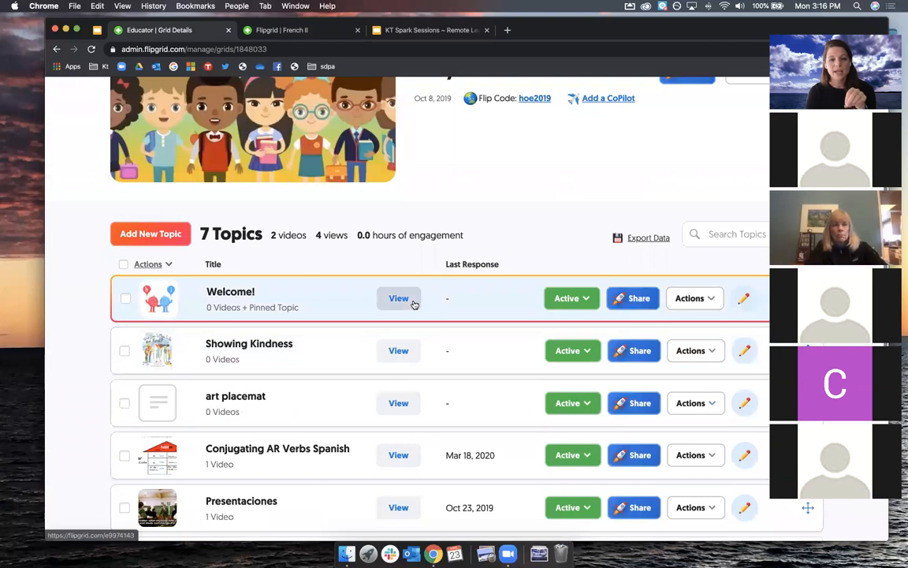
Step: Switch to the KT Spark Sessions presentation and advance to the Flipgrid slide with the practice link
{"action": "left_click", "coordinate": [424, 31]}
{"action": "key", "text": "Right"}
{"action": "key", "text": "Right"}
{"action": "key", "text": "Right"}
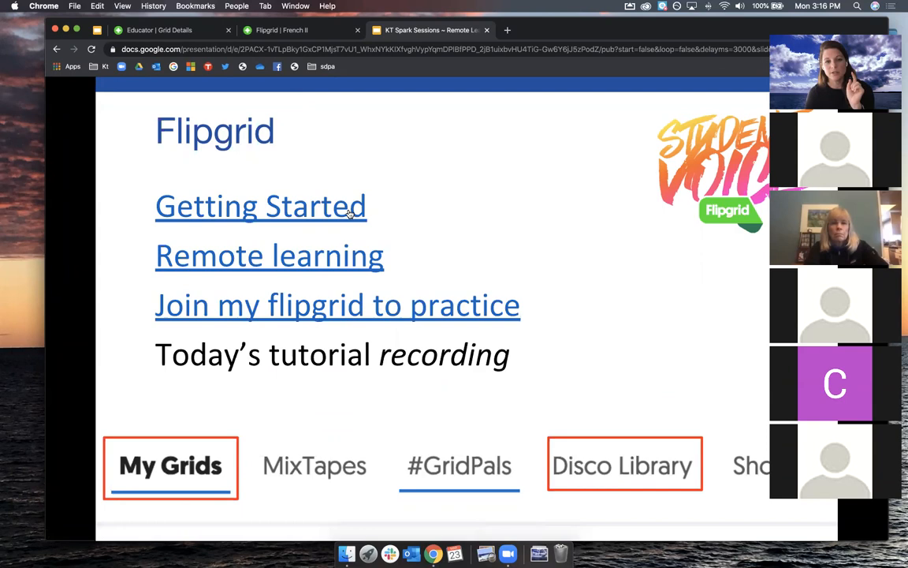
Step: Close the French II student view and return to the educator's grid details
{"action": "left_click", "coordinate": [280, 30]}
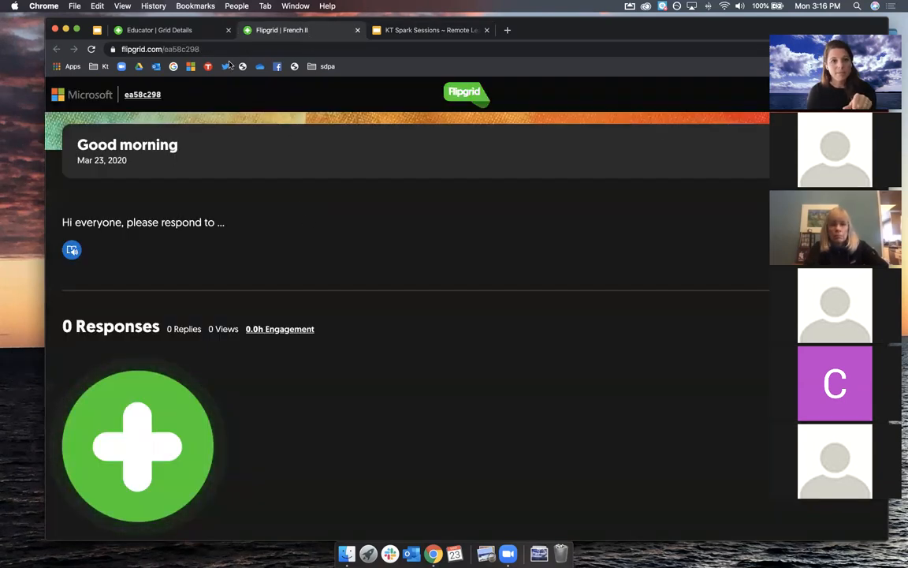
{"action": "left_click", "coordinate": [202, 33]}
{"action": "left_click", "coordinate": [358, 30]}
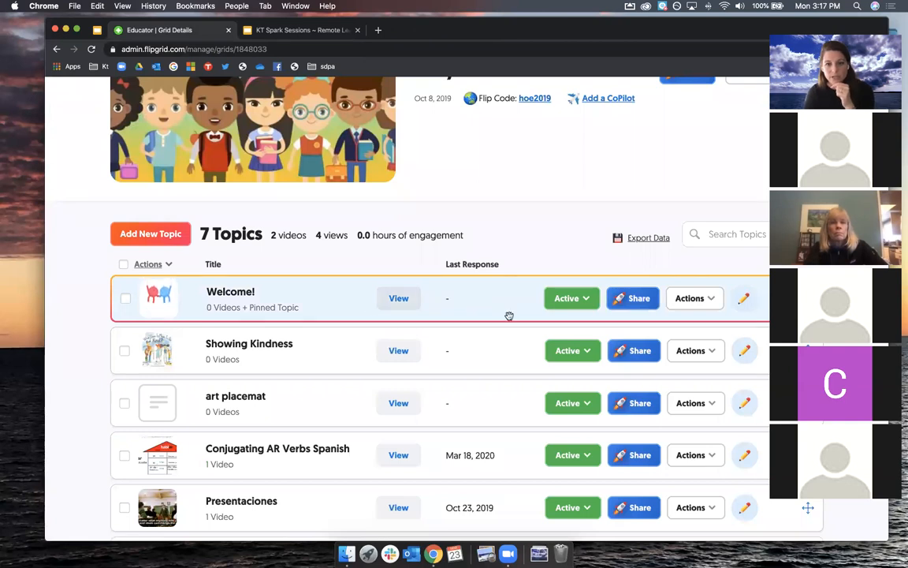
Step: Display the "Welcome!" topic's share link and QR code enlarged for participants to scan, and close the sharing dialog
{"action": "left_click", "coordinate": [640, 300]}
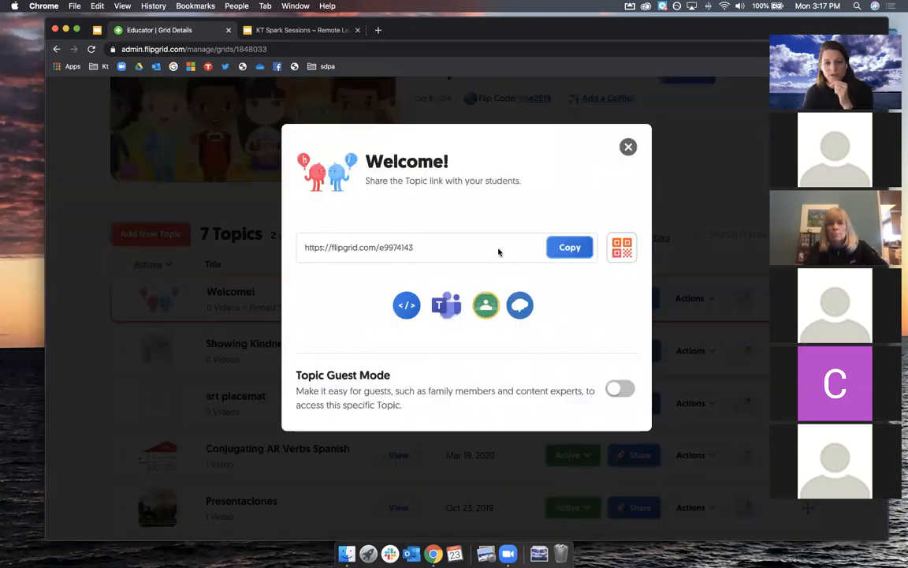
{"action": "key", "text": "super+equal"}
{"action": "key", "text": "super+equal"}
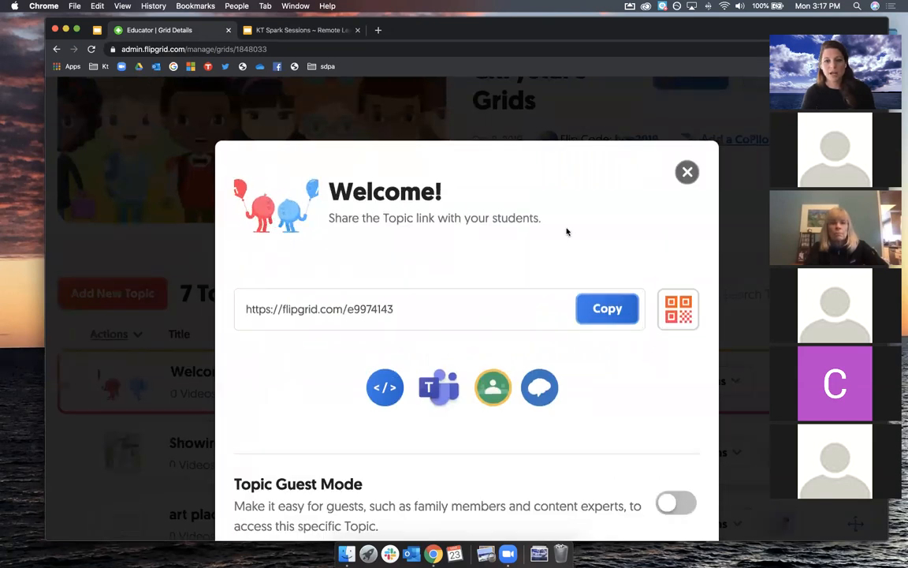
{"action": "left_click", "coordinate": [683, 261]}
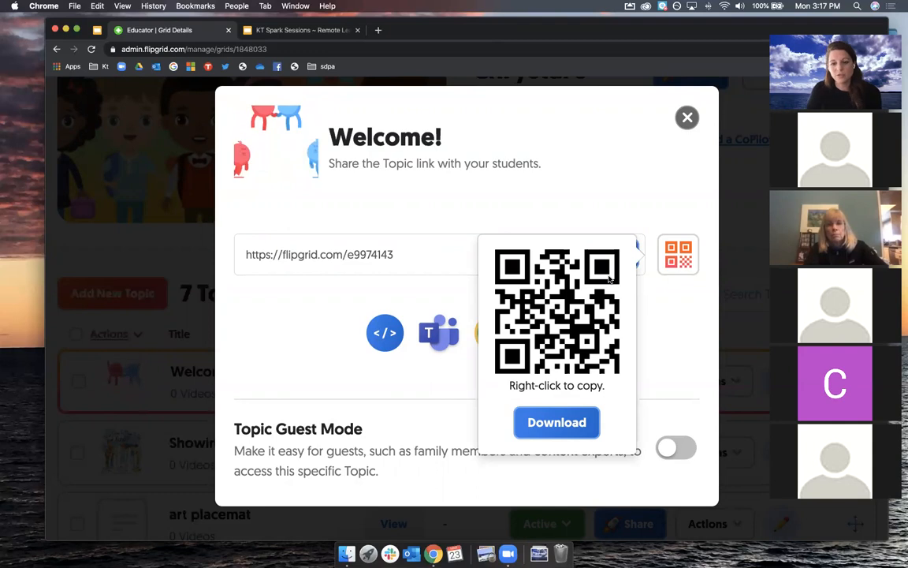
{"action": "key", "text": "super+equal"}
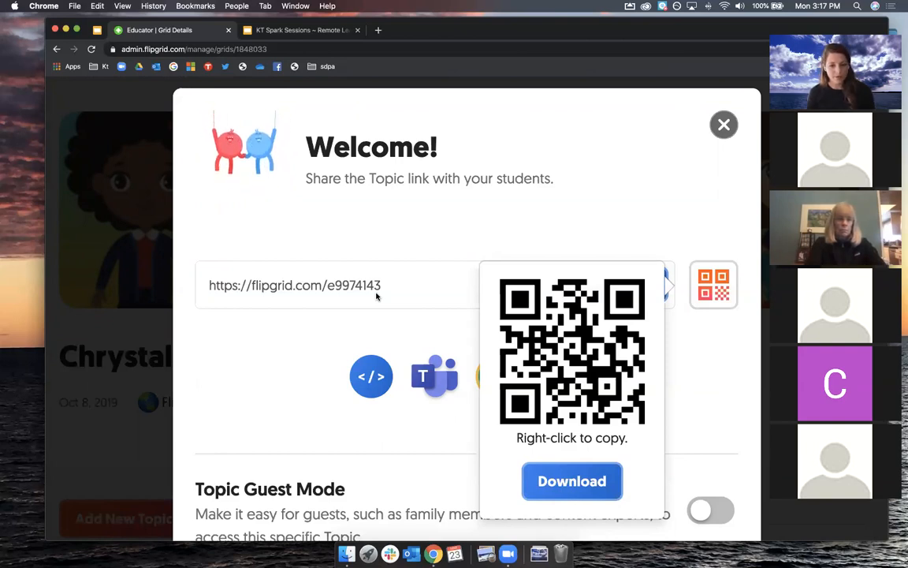
{"action": "key", "text": "super+equal"}
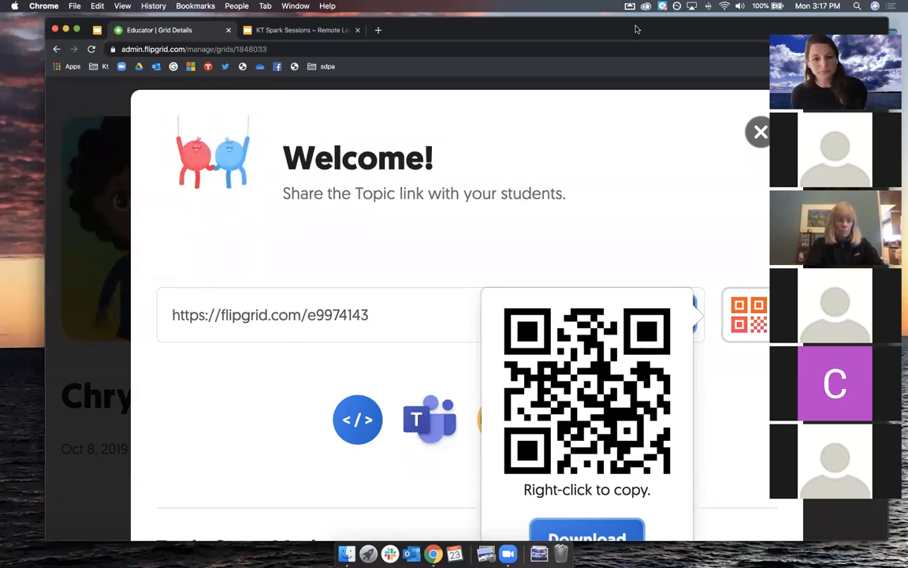
{"action": "left_click", "coordinate": [760, 133]}
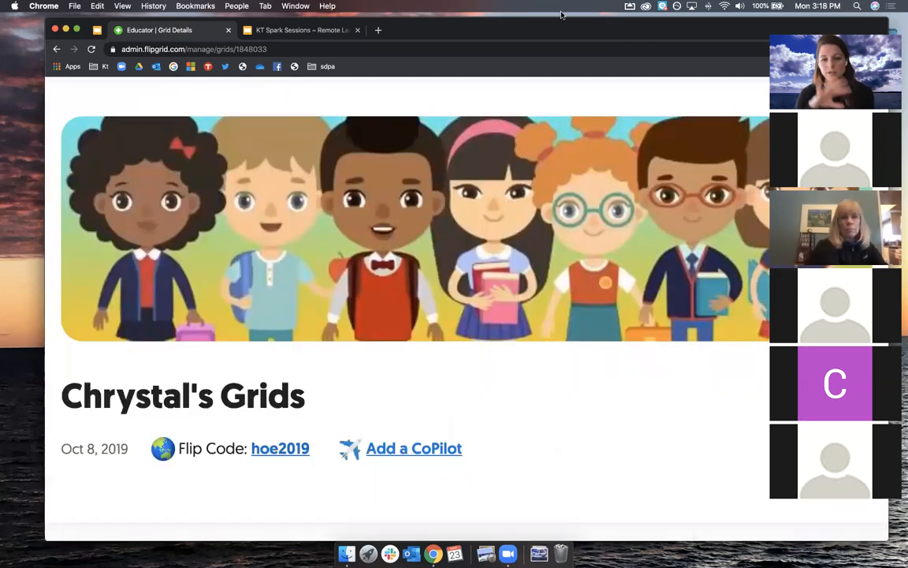
Step: View the "Welcome!" topic as a student and find its area for adding responses
{"action": "scroll", "coordinate": [392, 251], "scroll_direction": "down", "scroll_amount": 5}
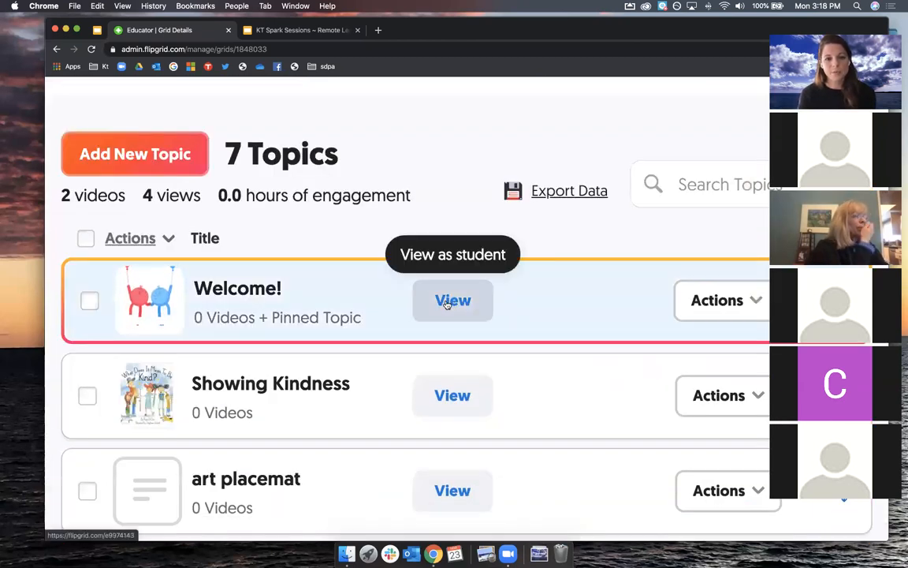
{"action": "left_click", "coordinate": [452, 301]}
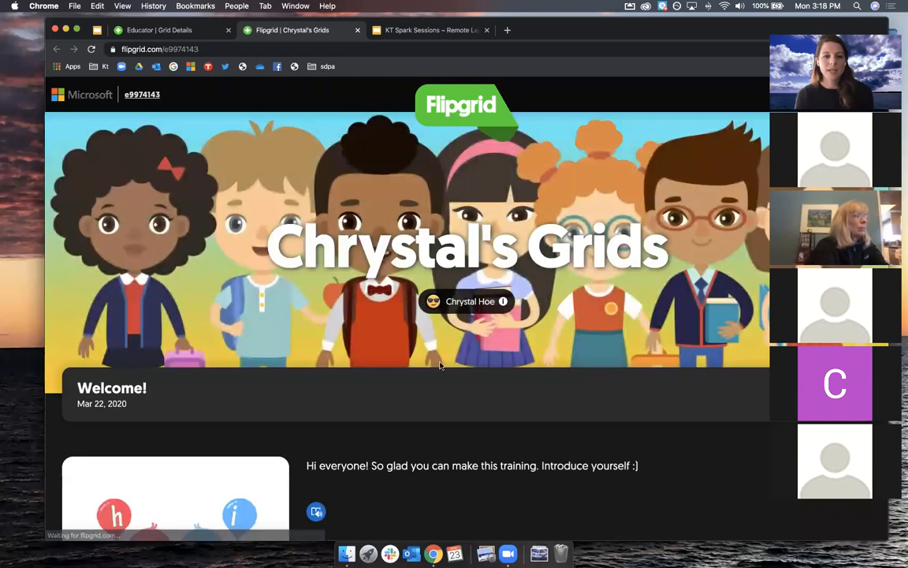
{"action": "scroll", "coordinate": [440, 365], "scroll_direction": "down", "scroll_amount": 5}
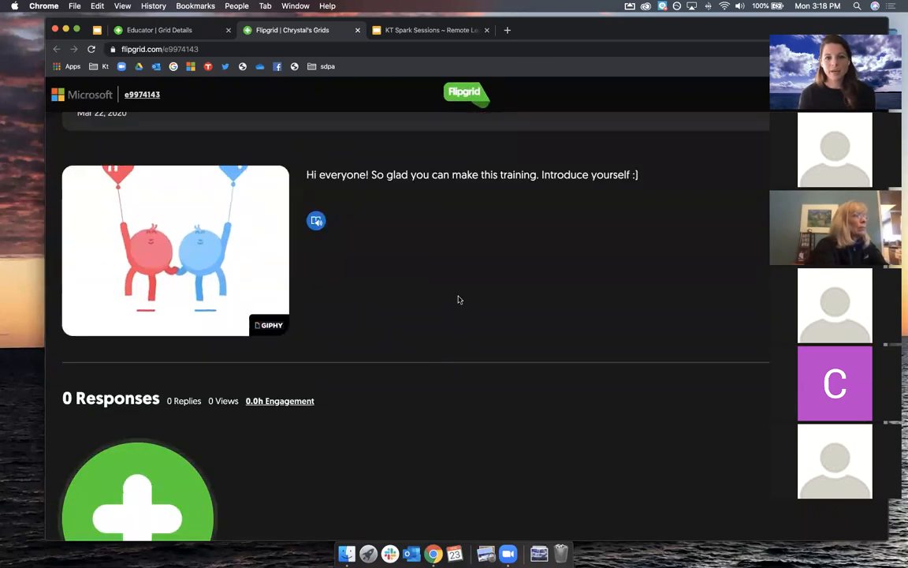
{"action": "scroll", "coordinate": [443, 329], "scroll_direction": "down", "scroll_amount": 3}
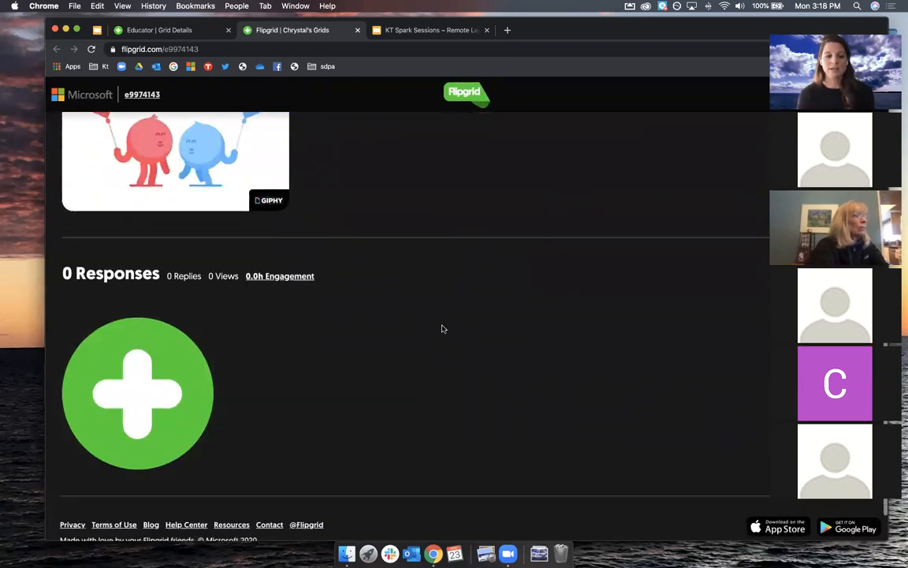
Step: Start a new video response to the "Welcome!" topic, logging in with the Google account
{"action": "left_click", "coordinate": [152, 377]}
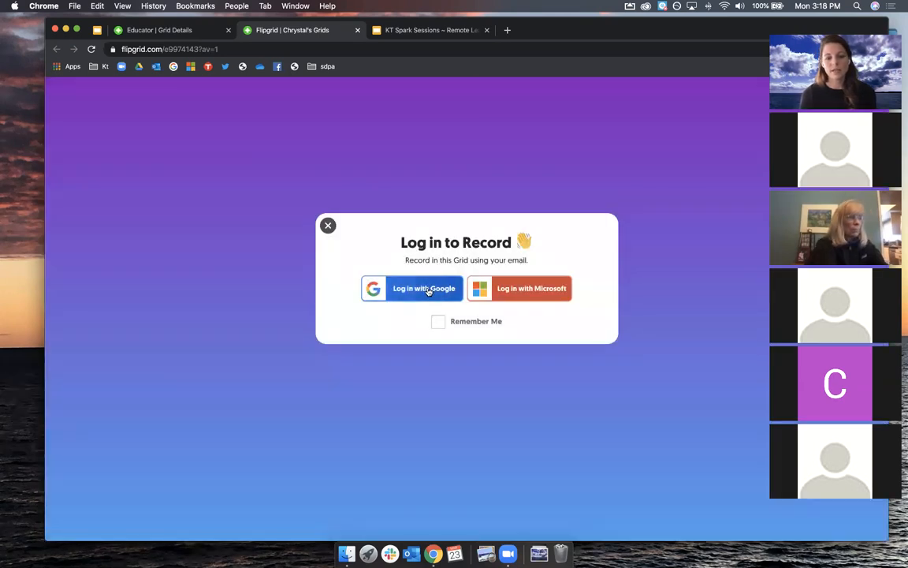
{"action": "left_click", "coordinate": [430, 290]}
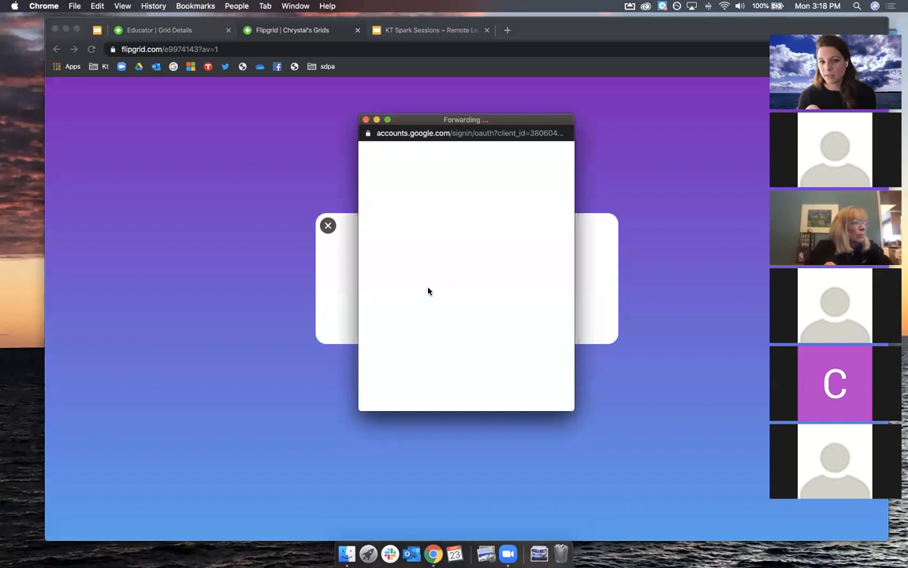
{"action": "left_click", "coordinate": [446, 244]}
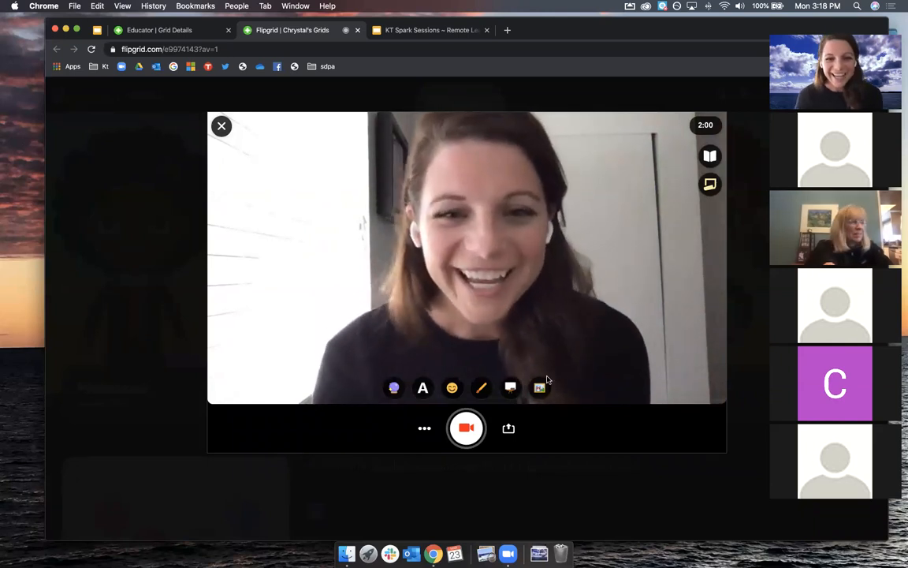
Step: Apply the blue-to-purple colour filter to the camera view and add the text "laksjfaslkdfj" over the video
{"action": "left_click", "coordinate": [394, 388]}
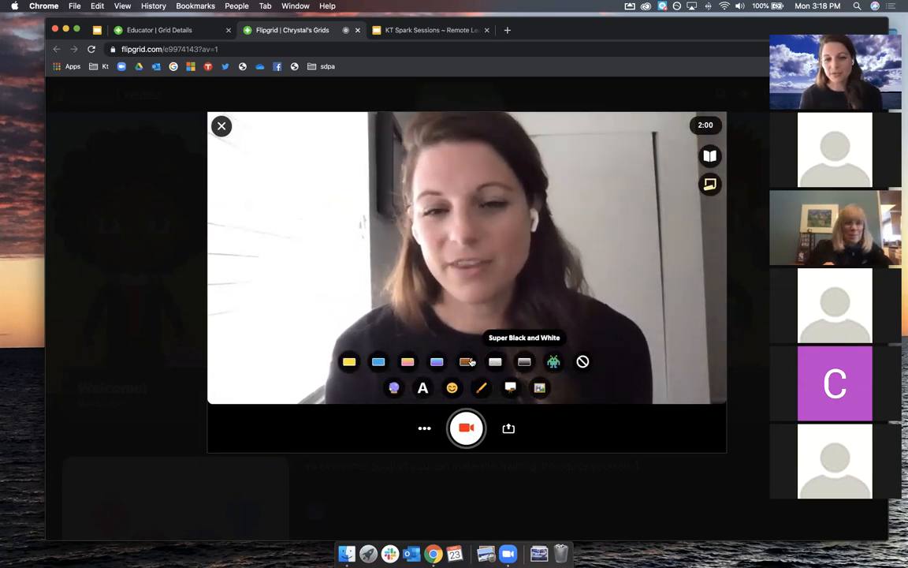
{"action": "left_click", "coordinate": [437, 362]}
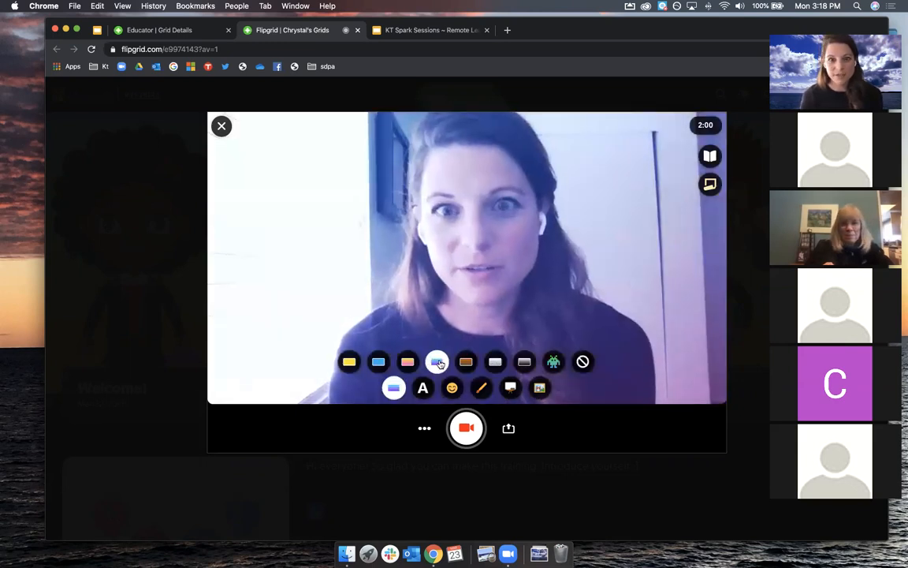
{"action": "left_click", "coordinate": [424, 389]}
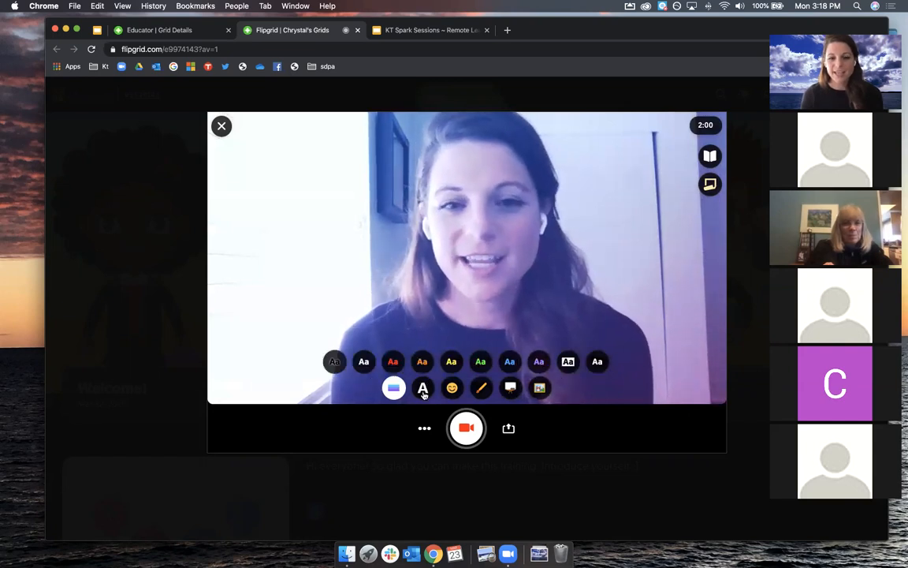
{"action": "left_click", "coordinate": [287, 245]}
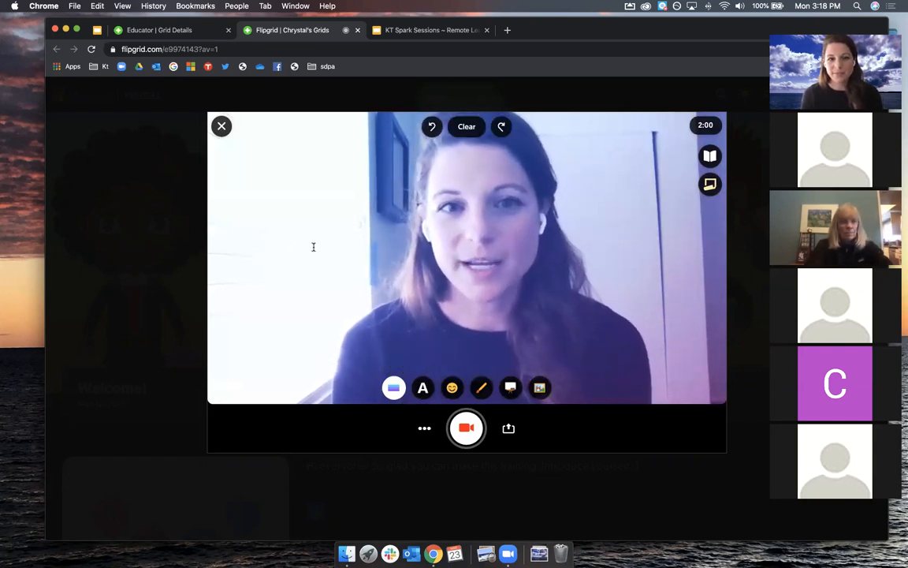
{"action": "type", "text": "laksjfaslkdfj"}
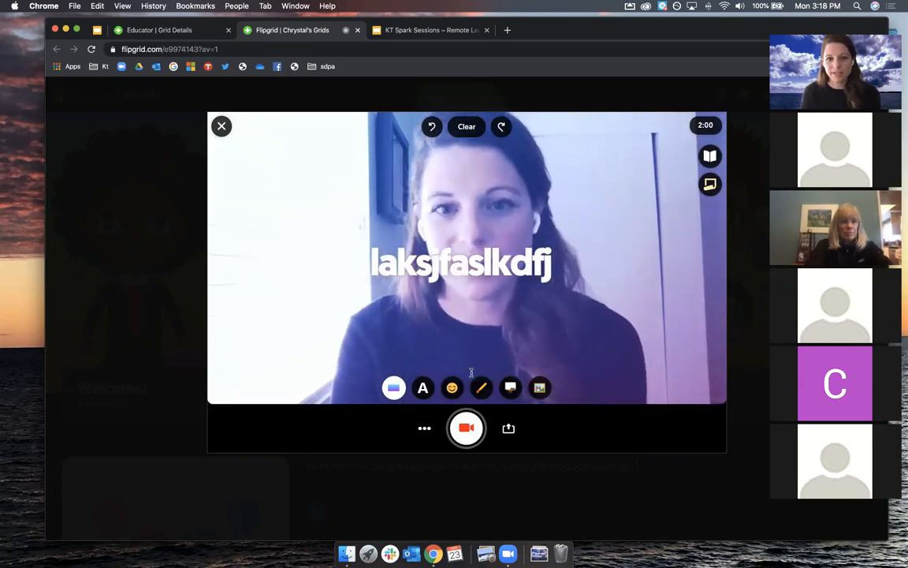
Step: Add a grinning emoji sticker with smiling eyes and place it beside the head, near the video's upper-right area
{"action": "left_click", "coordinate": [452, 387]}
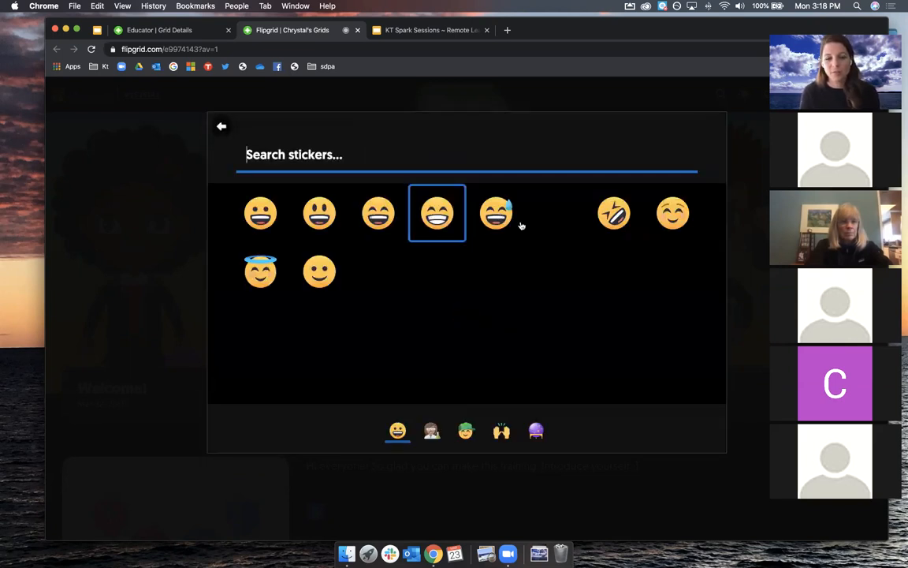
{"action": "left_click", "coordinate": [379, 213]}
{"action": "left_click_drag", "start_coordinate": [473, 264], "coordinate": [602, 173]}
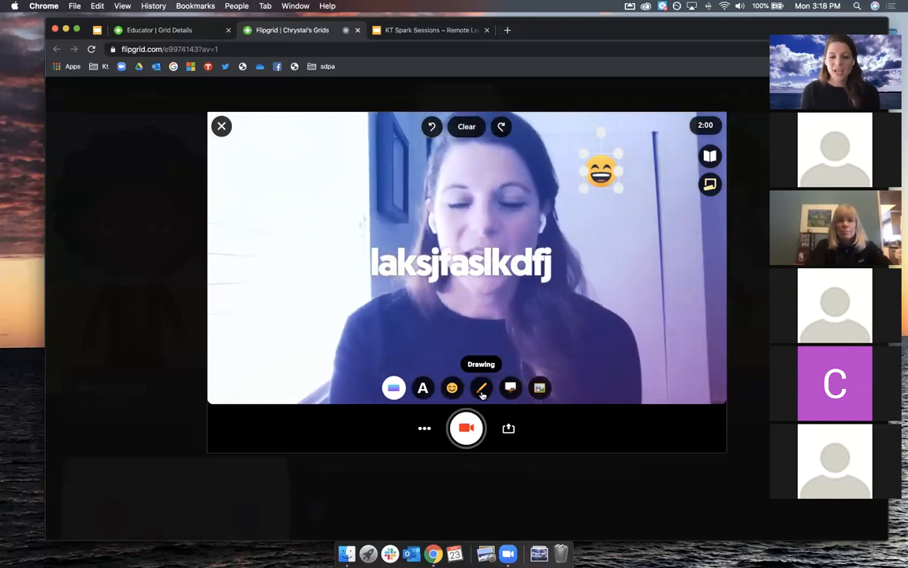
Step: Replace the camera view with a whiteboard and draw "4+4" on it in red
{"action": "left_click", "coordinate": [481, 388]}
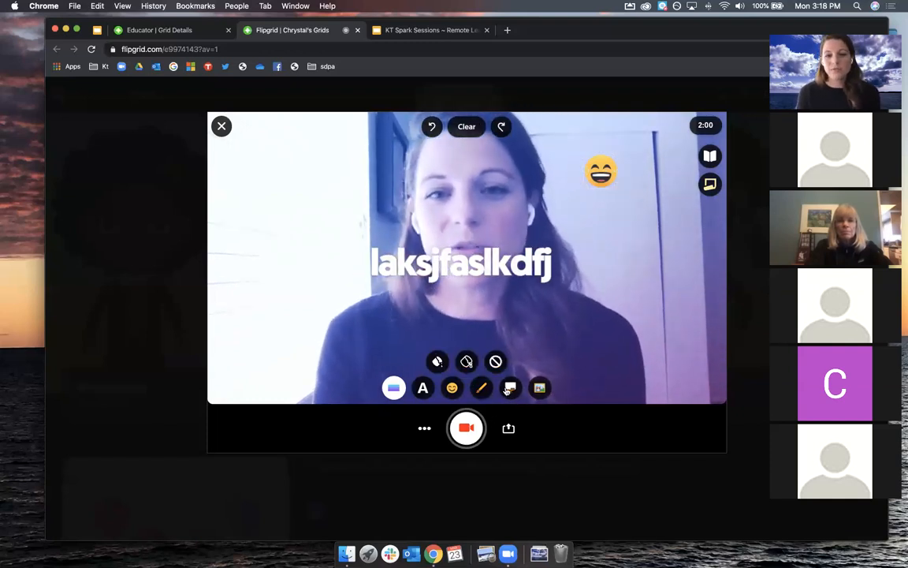
{"action": "left_click", "coordinate": [438, 362]}
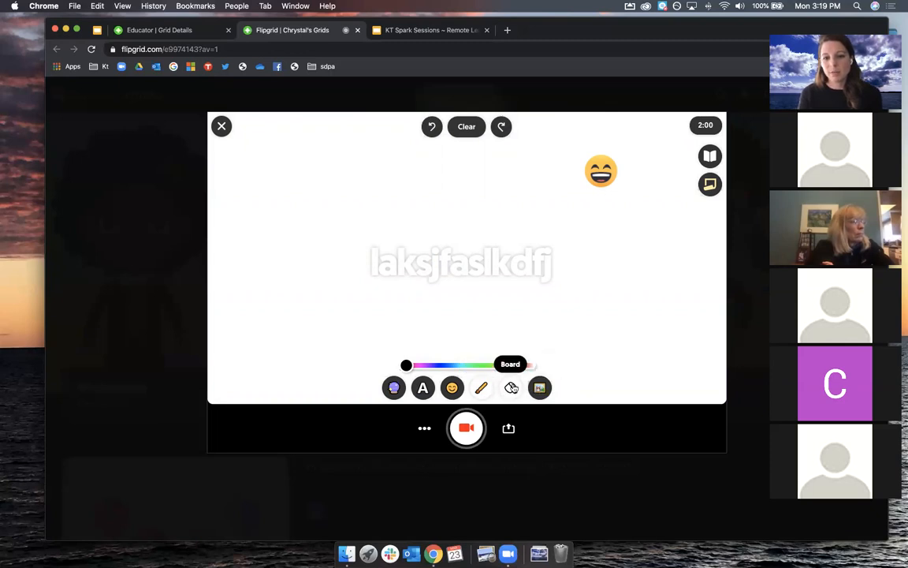
{"action": "left_click", "coordinate": [511, 388]}
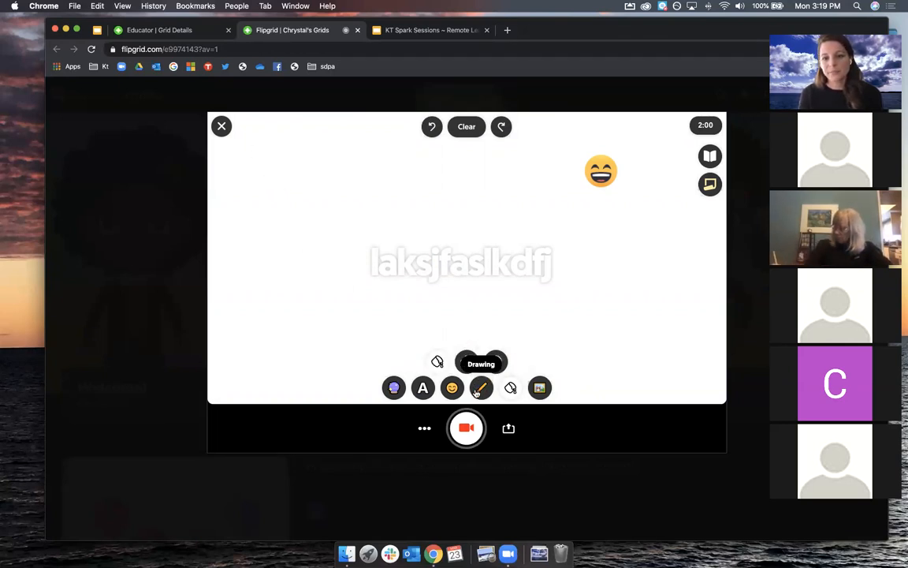
{"action": "left_click", "coordinate": [480, 388]}
{"action": "left_click_drag", "start_coordinate": [232, 171], "coordinate": [243, 177]}
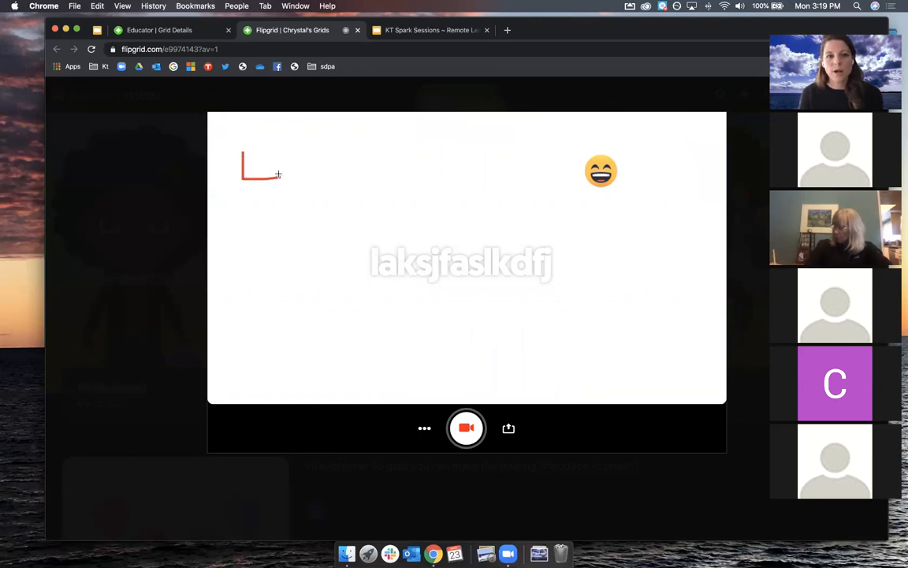
{"action": "left_click_drag", "start_coordinate": [276, 213], "coordinate": [277, 225]}
{"action": "left_click_drag", "start_coordinate": [298, 175], "coordinate": [381, 174]}
{"action": "left_click_drag", "start_coordinate": [386, 135], "coordinate": [387, 224]}
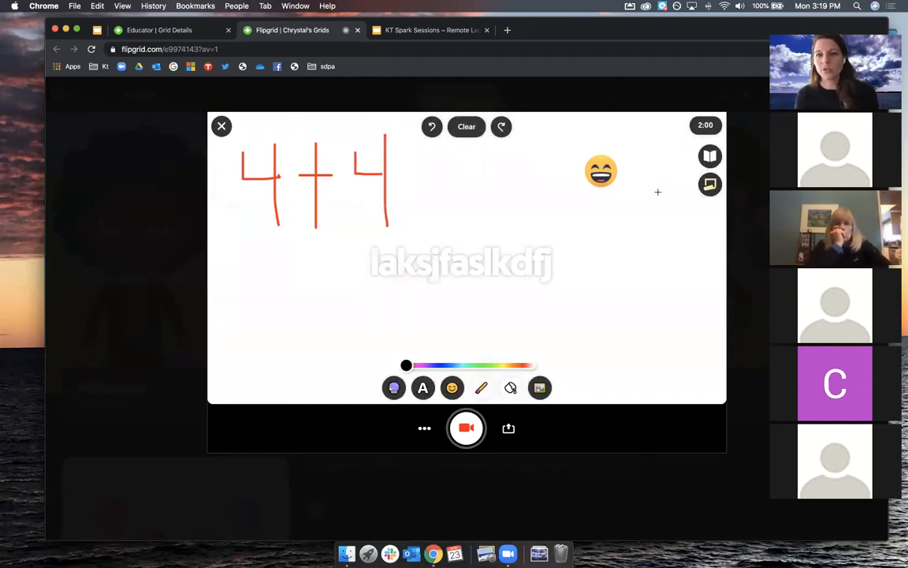
Step: Add a sticky note reading "jaldkfjalsdkjfalkdjf" and bring up the "Welcome!" topic's instructions over the recorder
{"action": "left_click", "coordinate": [711, 185]}
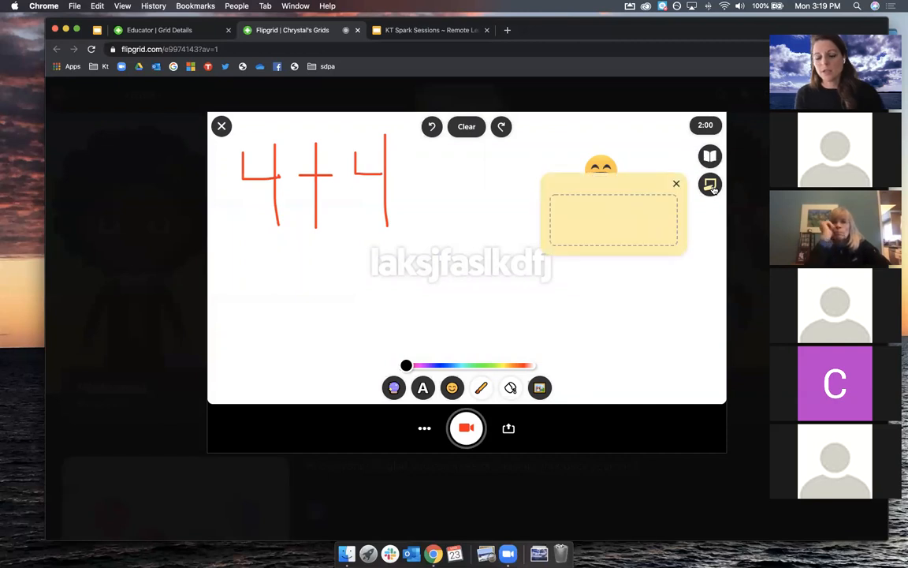
{"action": "type", "text": "jaldkfjalsdkjfalkdjf"}
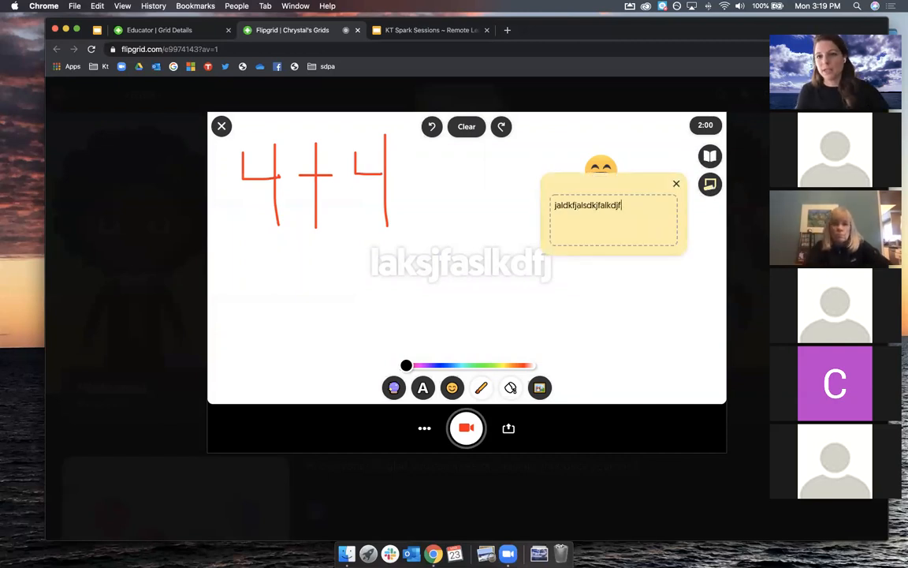
{"action": "left_click", "coordinate": [710, 157]}
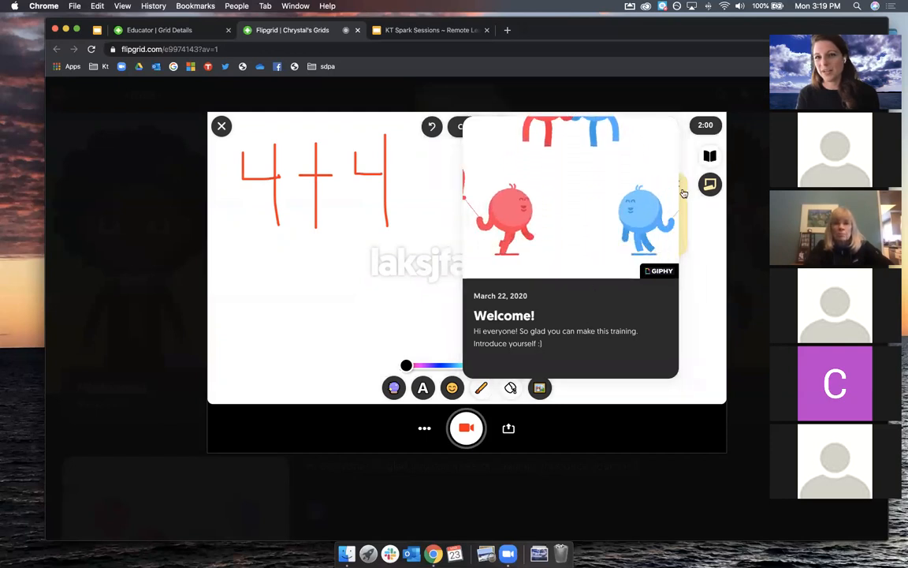
{"action": "scroll", "coordinate": [597, 287], "scroll_direction": "down", "scroll_amount": 1}
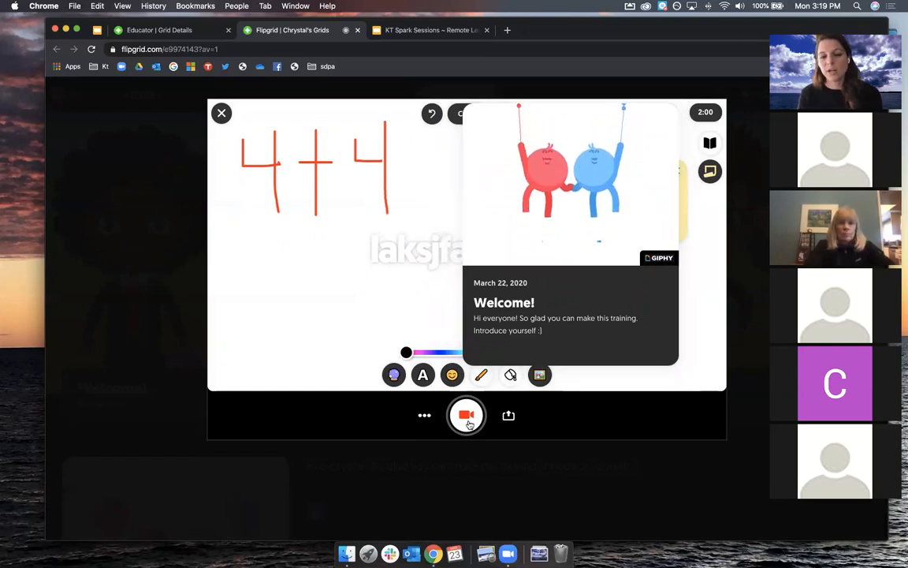
Step: Record the response, hiding the topic's instructions and switching from the whiteboard to the camera view and back to the whiteboard
{"action": "left_click", "coordinate": [467, 421]}
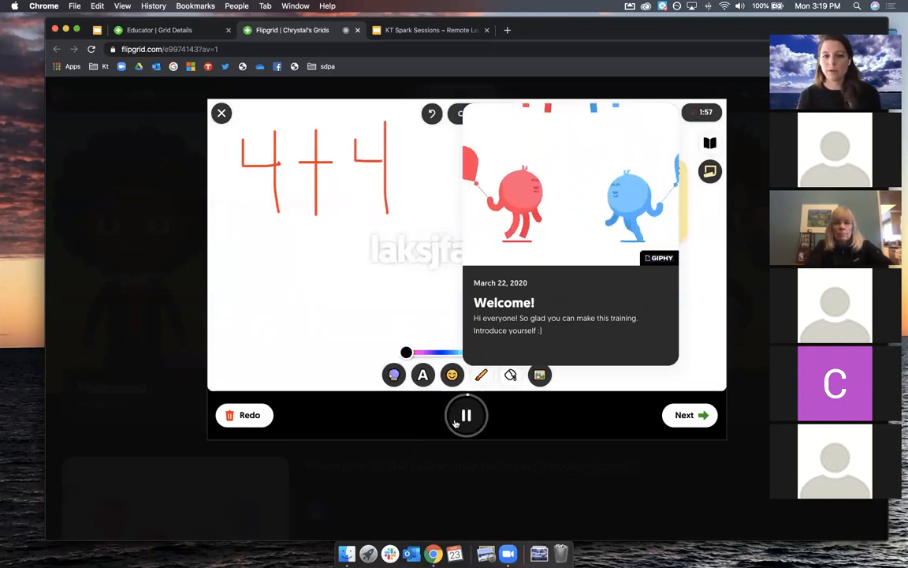
{"action": "left_click", "coordinate": [711, 144]}
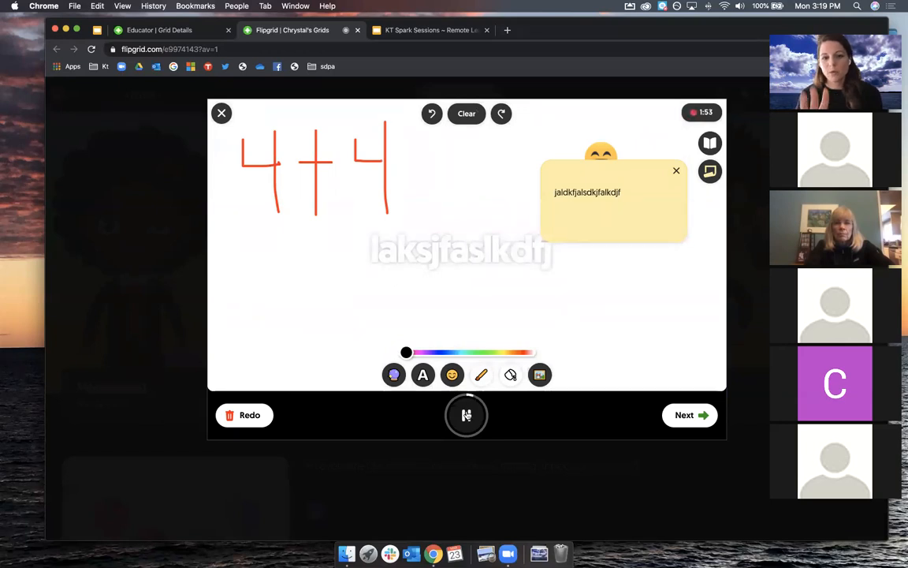
{"action": "left_click", "coordinate": [510, 375]}
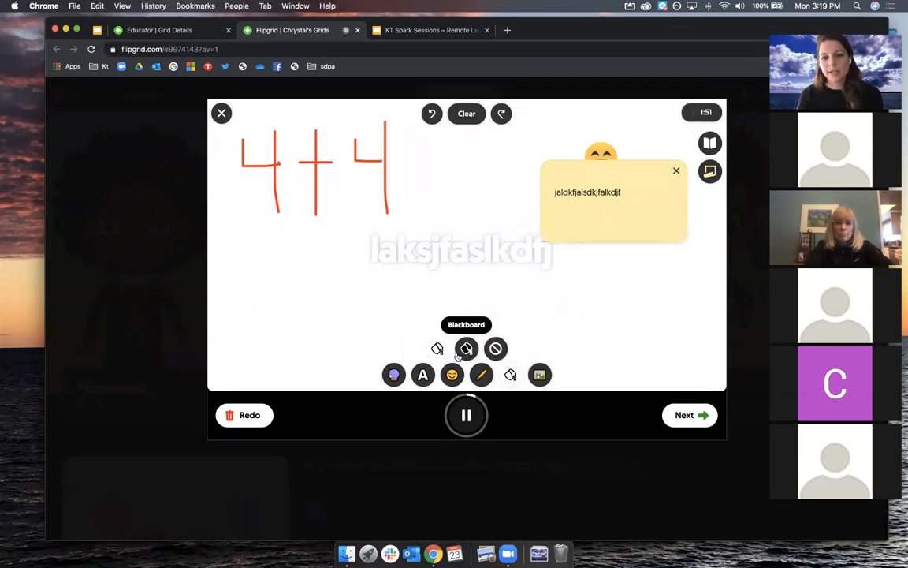
{"action": "left_click", "coordinate": [495, 347]}
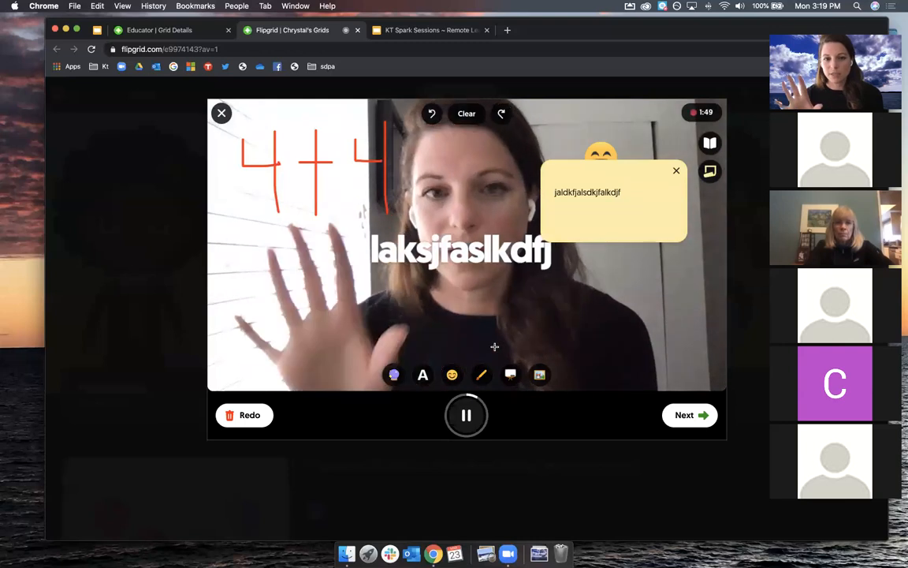
{"action": "left_click", "coordinate": [511, 377]}
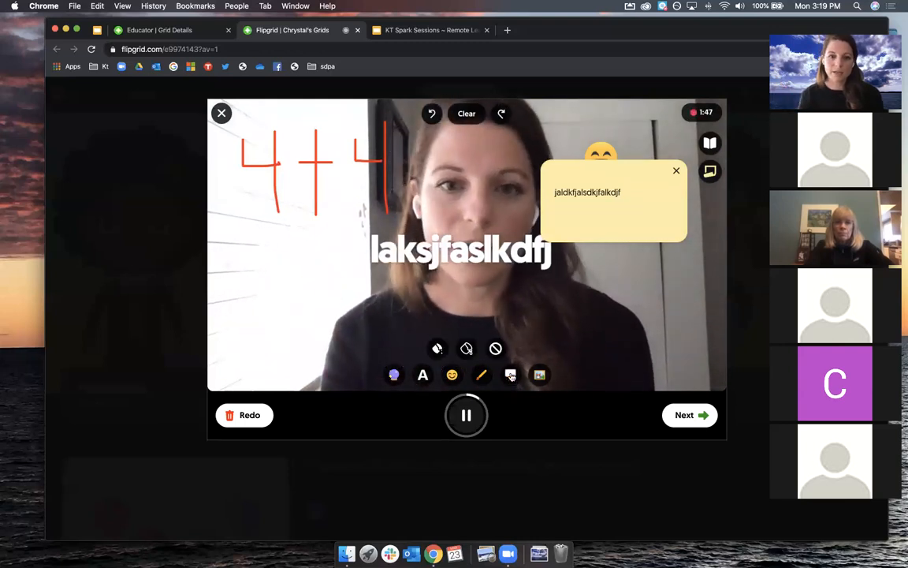
{"action": "left_click", "coordinate": [436, 348]}
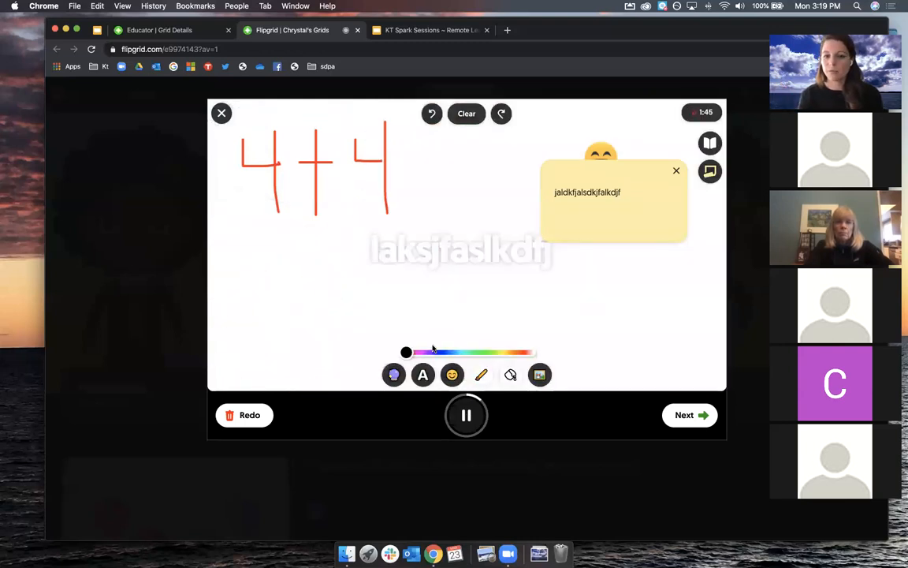
Step: Finish recording, pause the clip's preview, and continue to the selfie stage
{"action": "left_click", "coordinate": [688, 416]}
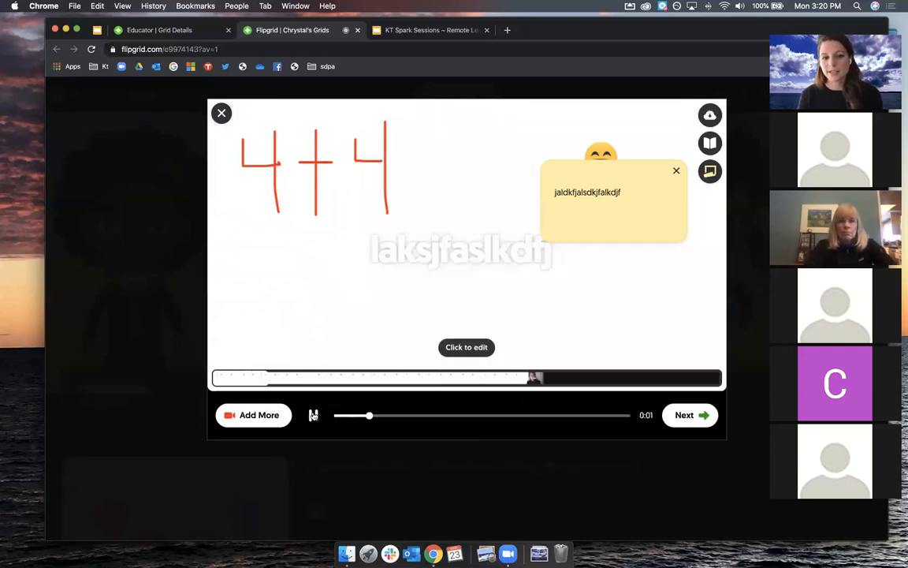
{"action": "left_click", "coordinate": [313, 414]}
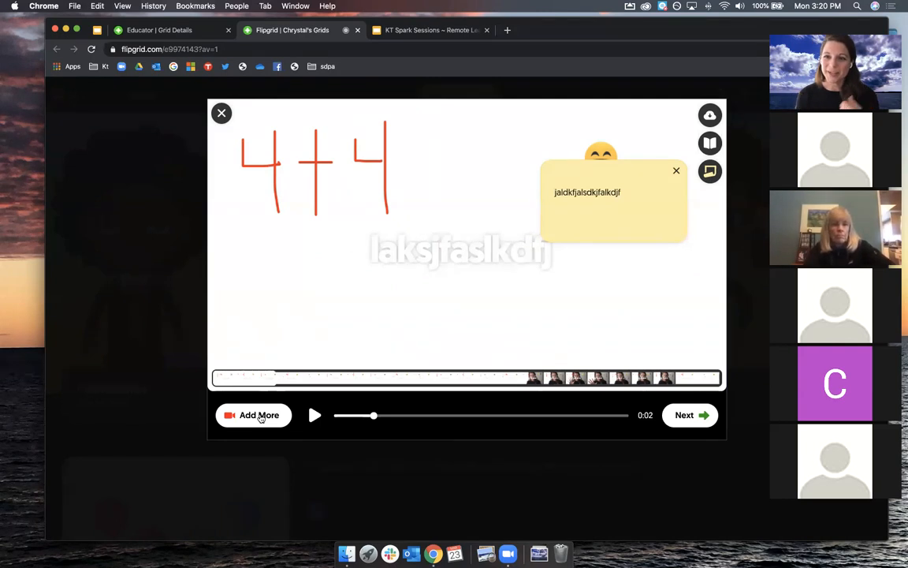
{"action": "left_click", "coordinate": [685, 416]}
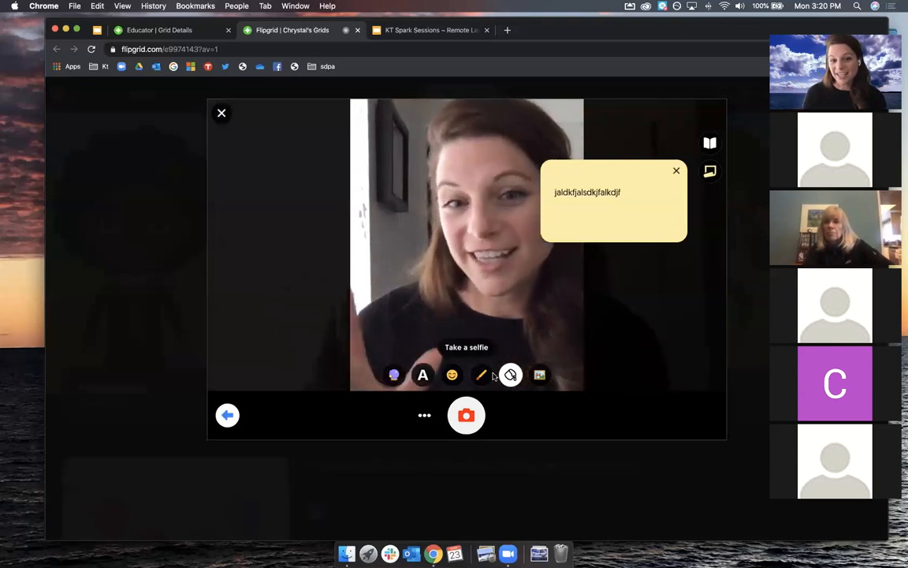
Step: Take a selfie with an enlarged grinning emoji sticker covering the face, and continue to upload the response
{"action": "left_click", "coordinate": [452, 376]}
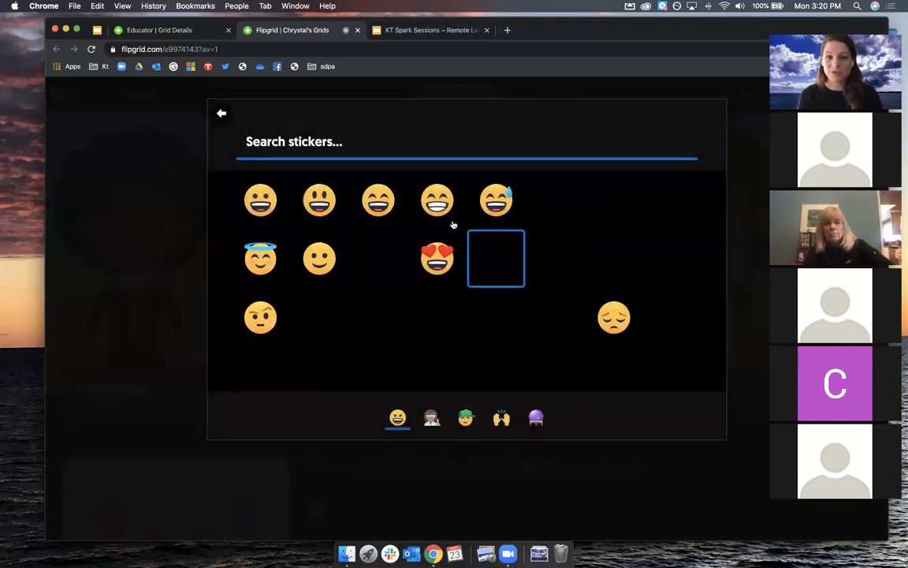
{"action": "left_click", "coordinate": [438, 203]}
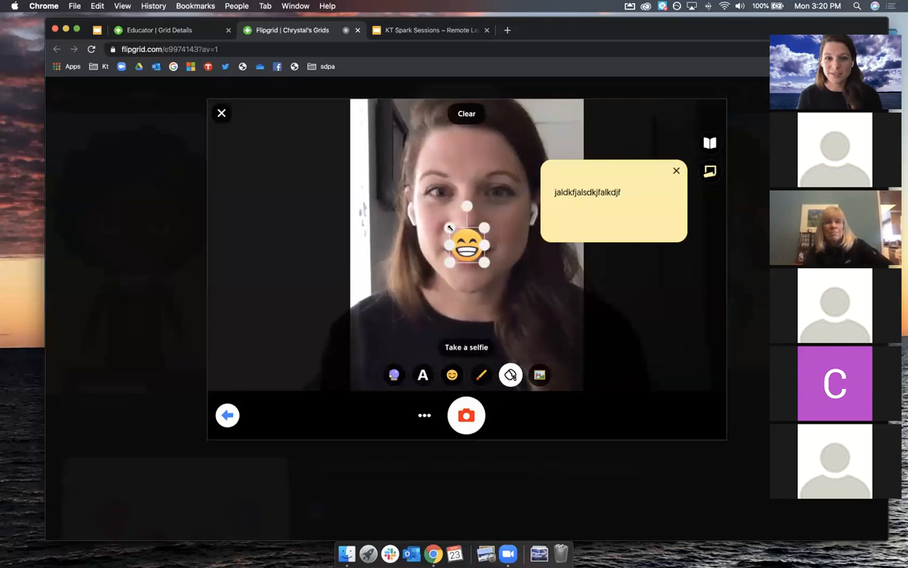
{"action": "left_click_drag", "start_coordinate": [450, 228], "coordinate": [372, 149]}
{"action": "left_click_drag", "start_coordinate": [451, 214], "coordinate": [499, 220]}
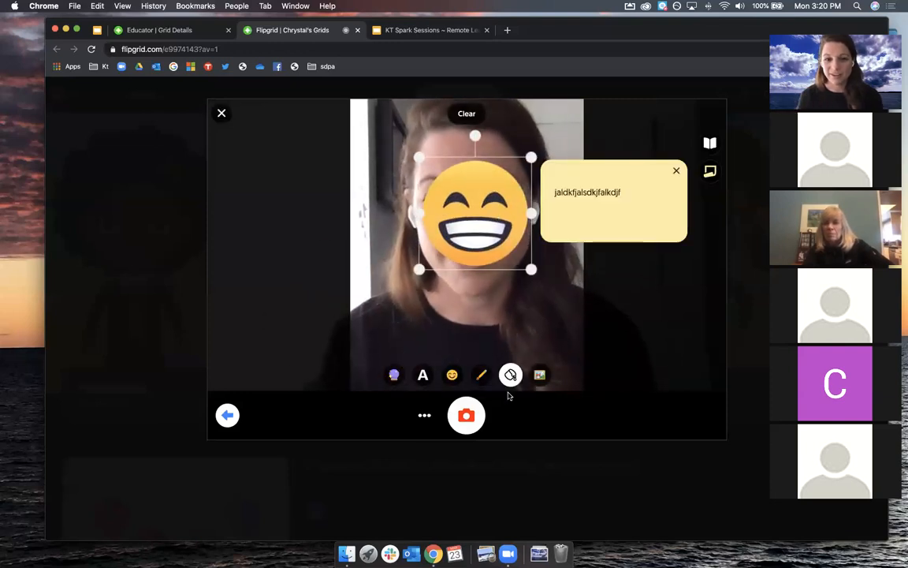
{"action": "left_click", "coordinate": [466, 418]}
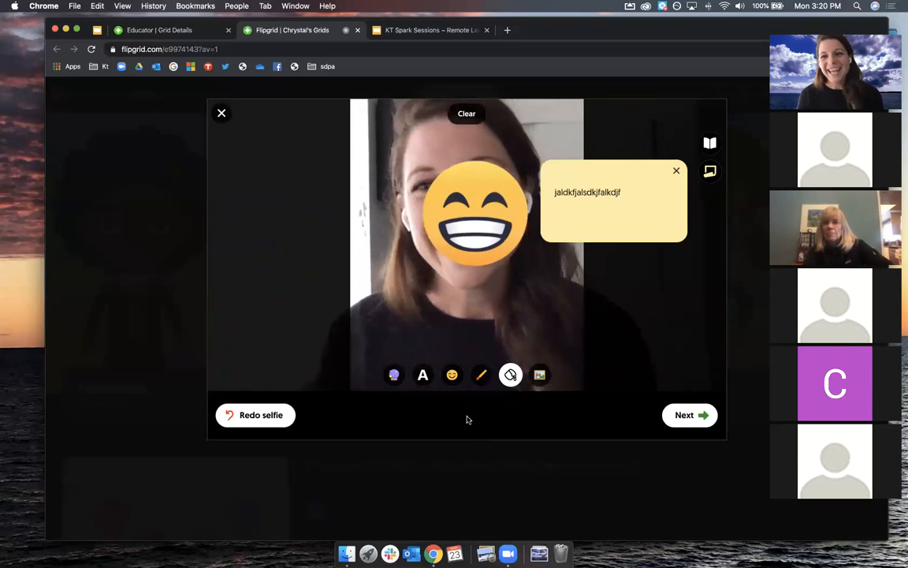
{"action": "left_click", "coordinate": [687, 416]}
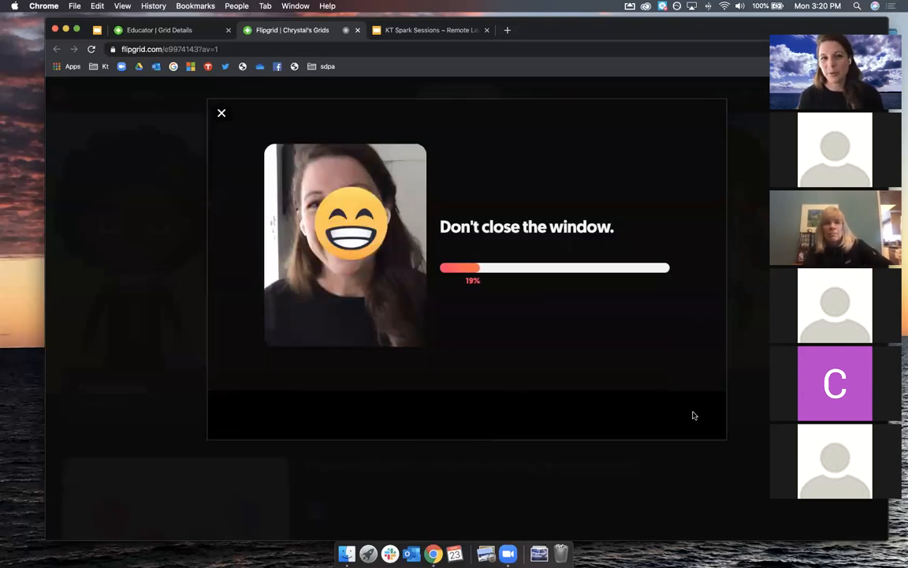
Step: Check the "Welcome!" topic's responses in the educator's grid and return to the student upload
{"action": "left_click", "coordinate": [180, 30]}
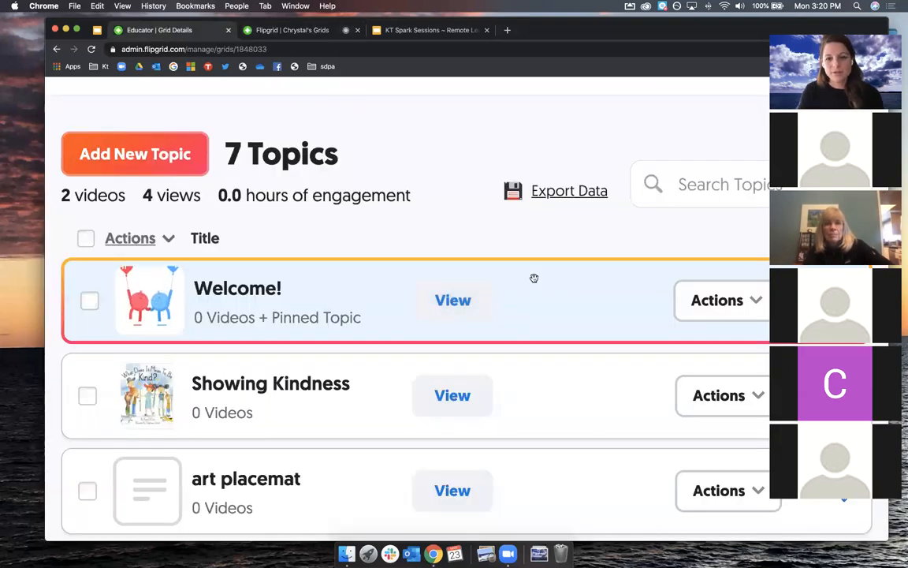
{"action": "scroll", "coordinate": [320, 215], "scroll_direction": "down", "scroll_amount": 3}
{"action": "scroll", "coordinate": [265, 285], "scroll_direction": "up", "scroll_amount": 1}
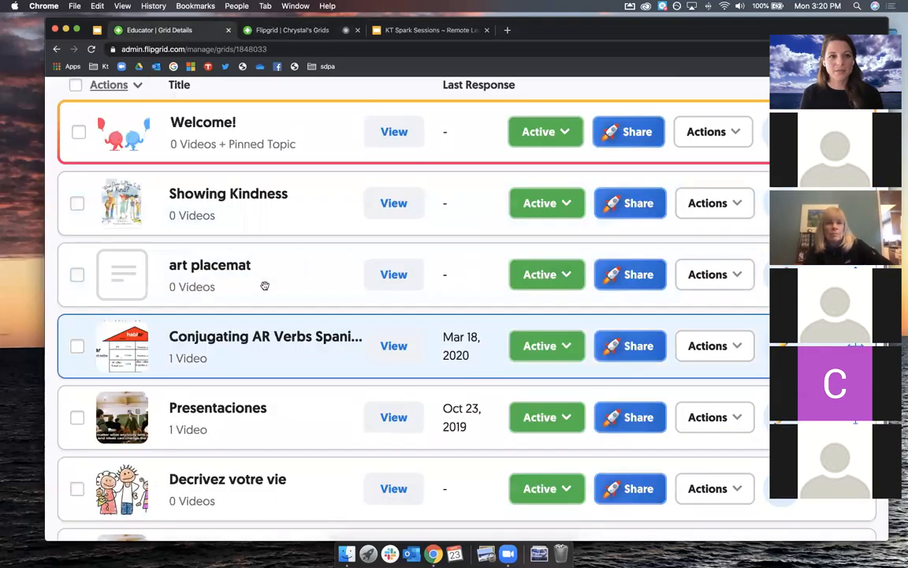
{"action": "scroll", "coordinate": [265, 285], "scroll_direction": "up", "scroll_amount": 2}
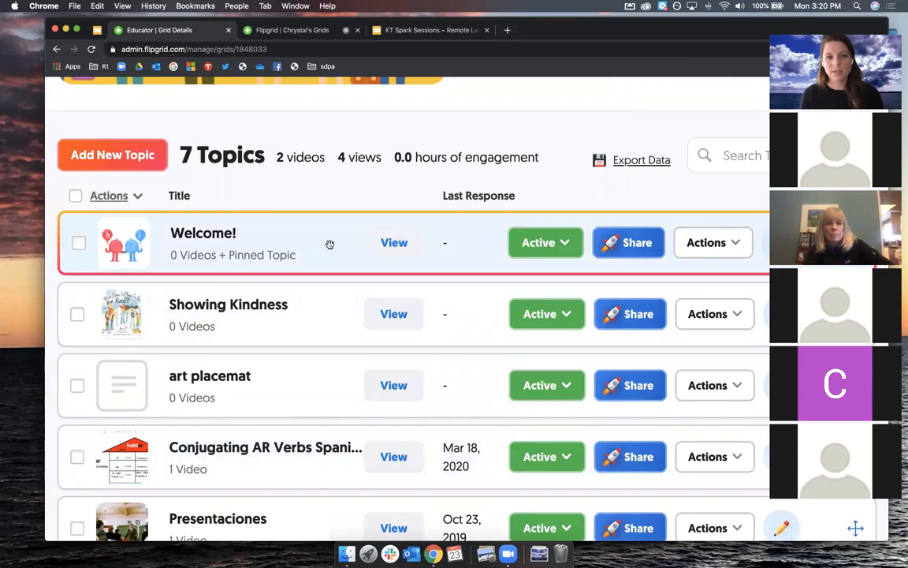
{"action": "left_click", "coordinate": [272, 251]}
{"action": "scroll", "coordinate": [320, 356], "scroll_direction": "down", "scroll_amount": 5}
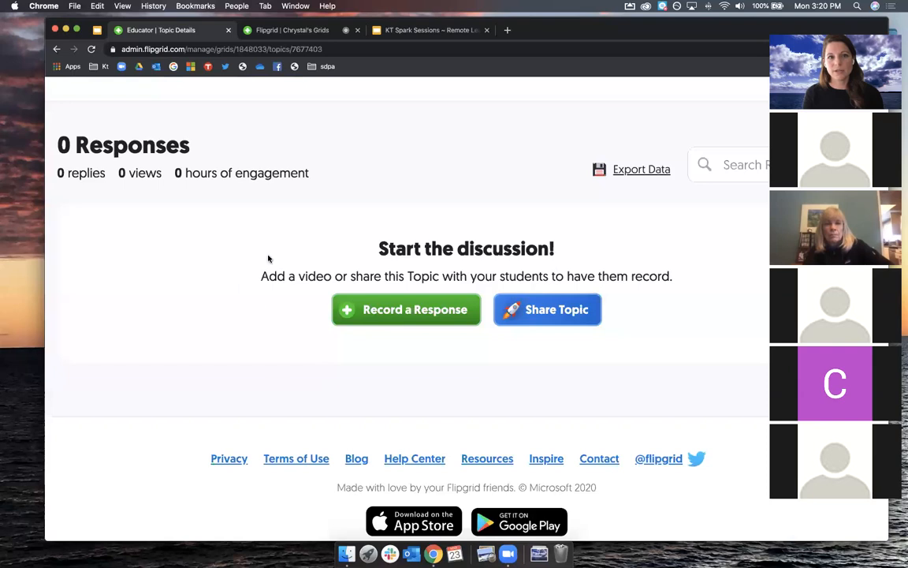
{"action": "left_click", "coordinate": [293, 32]}
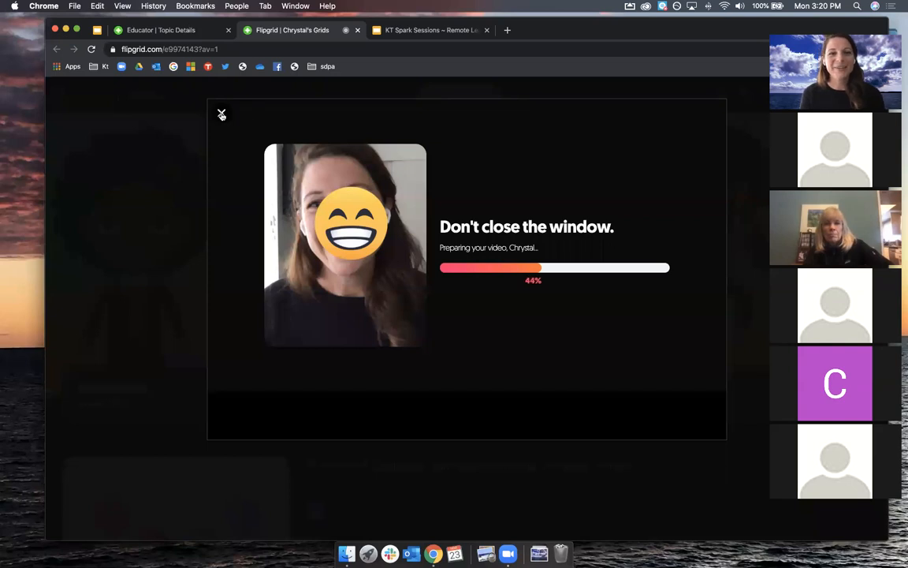
Step: Abandon the student response upload, confirm leaving it, and return to the educator's topic details page
{"action": "left_click", "coordinate": [222, 115]}
{"action": "left_click", "coordinate": [500, 313]}
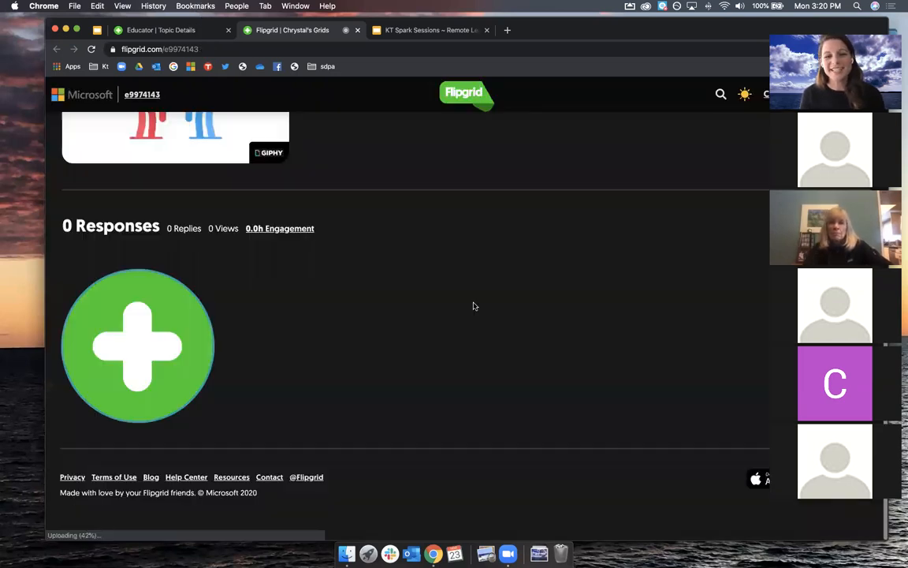
{"action": "left_click", "coordinate": [196, 32]}
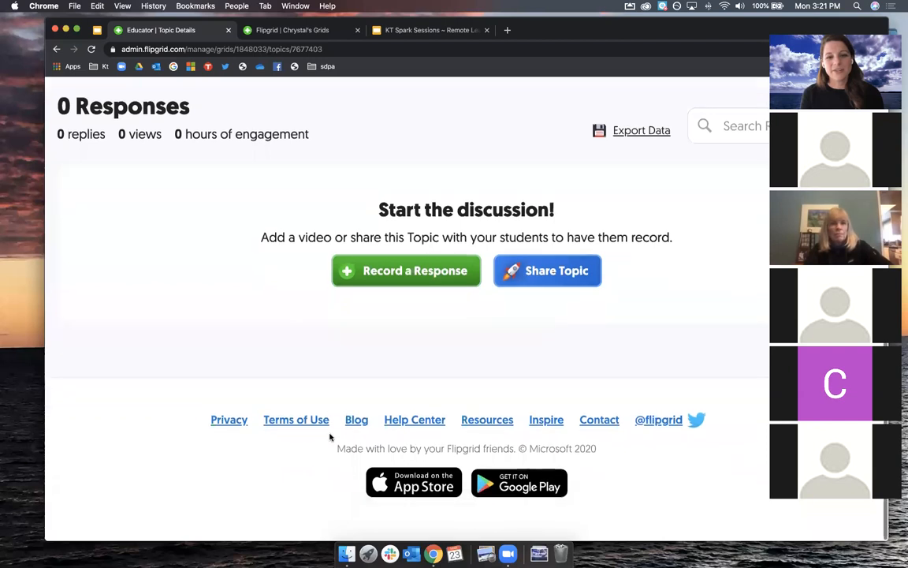
Step: Open the Disco Library from the "Welcome!" topic's details page and view its featured collections
{"action": "key", "text": "super+minus"}
{"action": "key", "text": "super+minus"}
{"action": "key", "text": "super+minus"}
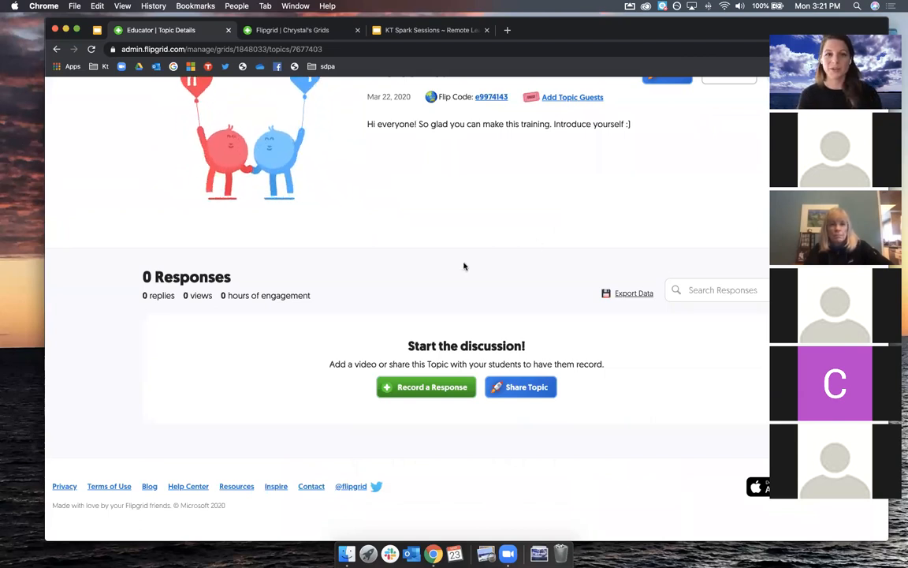
{"action": "scroll", "coordinate": [465, 266], "scroll_direction": "up", "scroll_amount": 4}
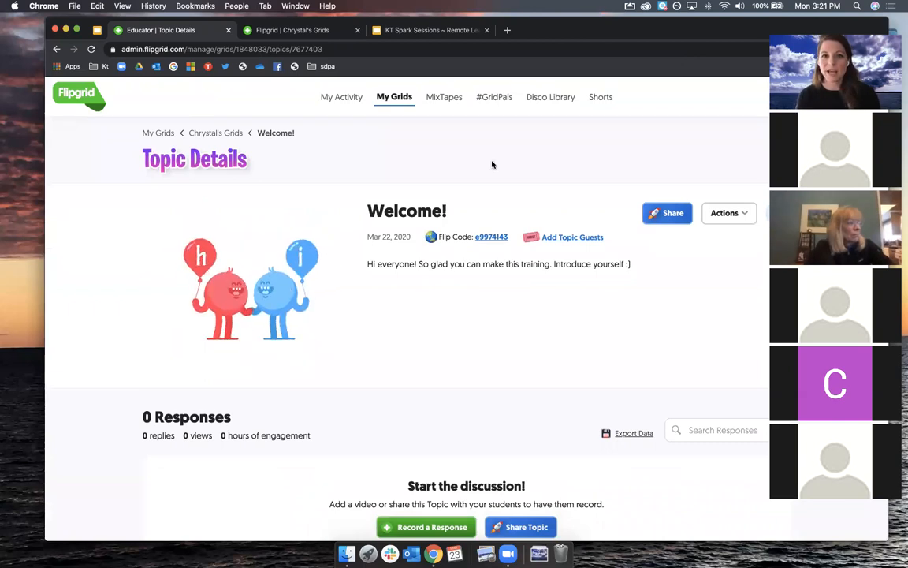
{"action": "key", "text": "super+equal"}
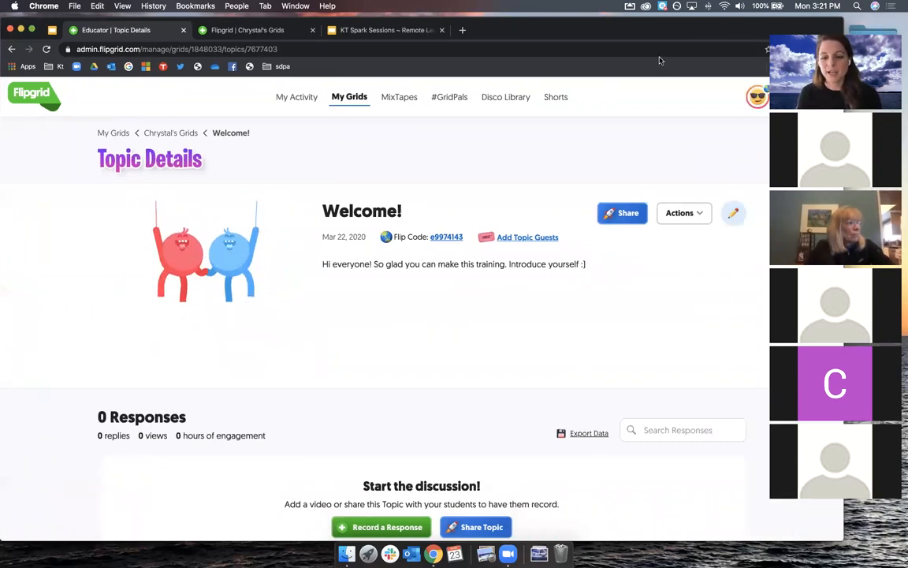
{"action": "key", "text": "super+equal"}
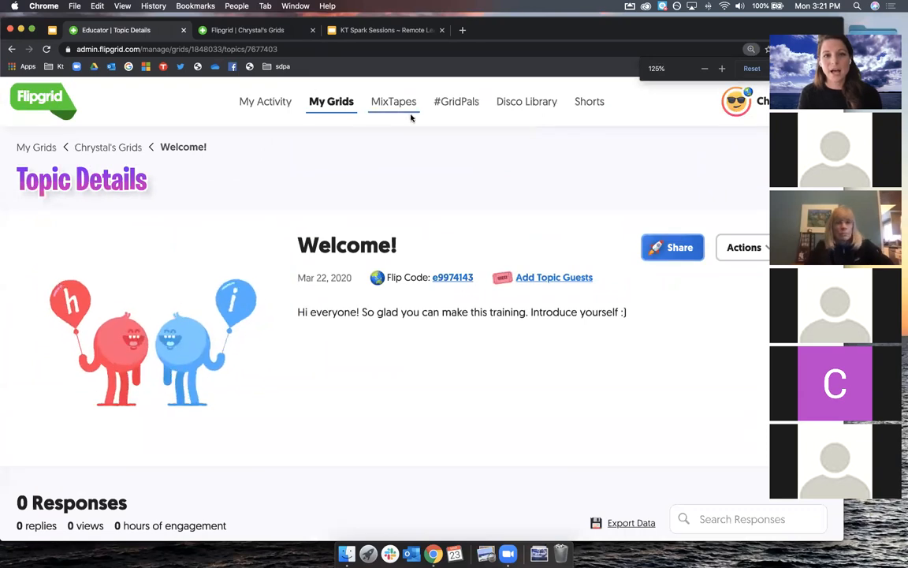
{"action": "left_click", "coordinate": [533, 106]}
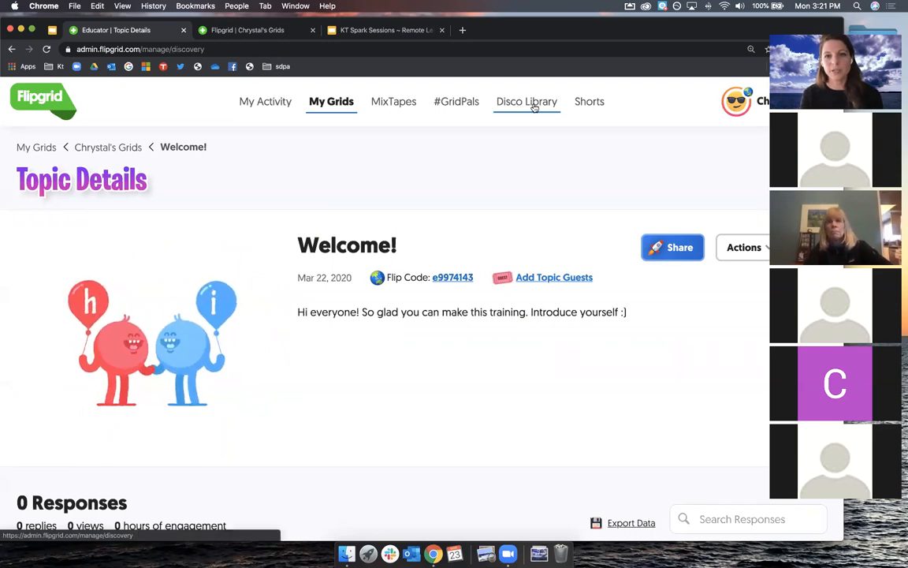
{"action": "key", "text": "super+minus"}
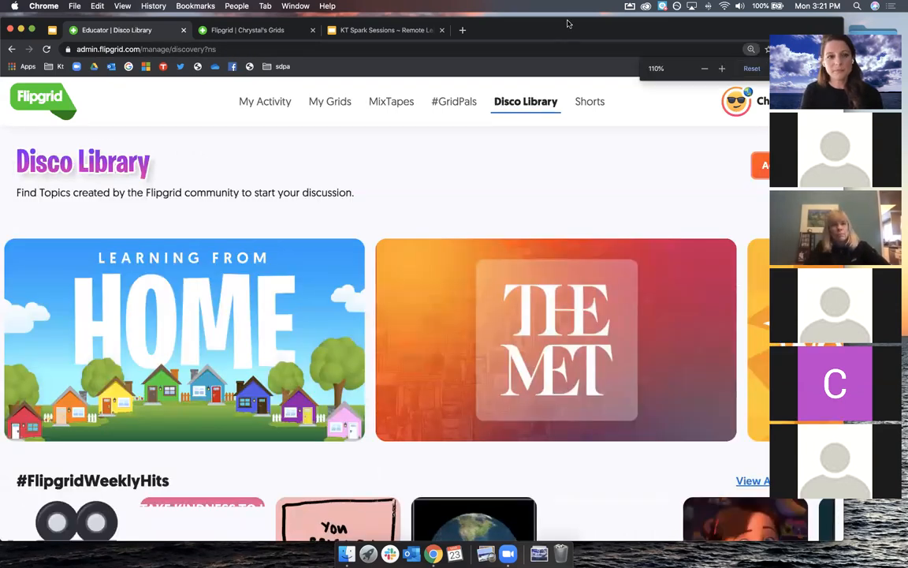
{"action": "key", "text": "super+minus"}
{"action": "key", "text": "super+minus"}
{"action": "scroll", "coordinate": [185, 414], "scroll_direction": "down", "scroll_amount": 1}
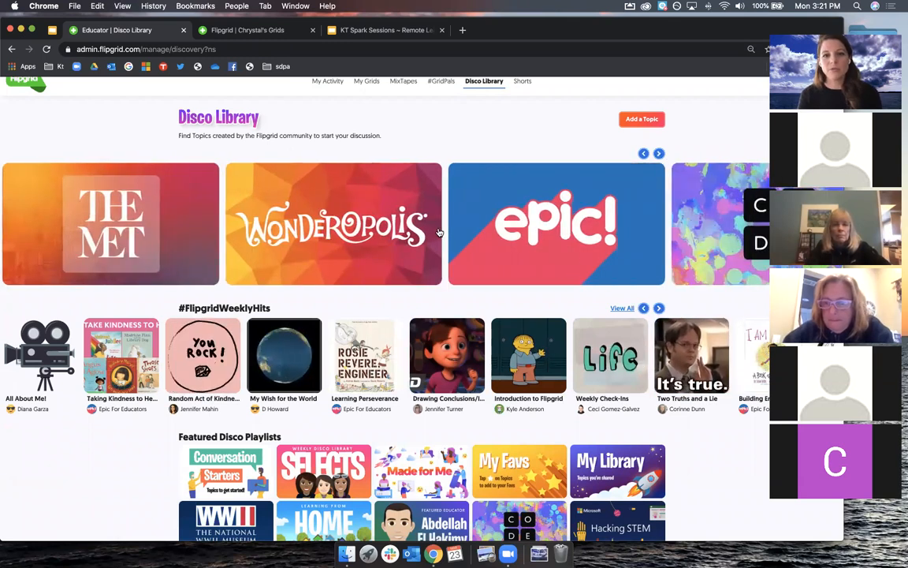
Step: Open the Epic! playlist and look through its topics and the featured Disco playlists
{"action": "left_click", "coordinate": [583, 218]}
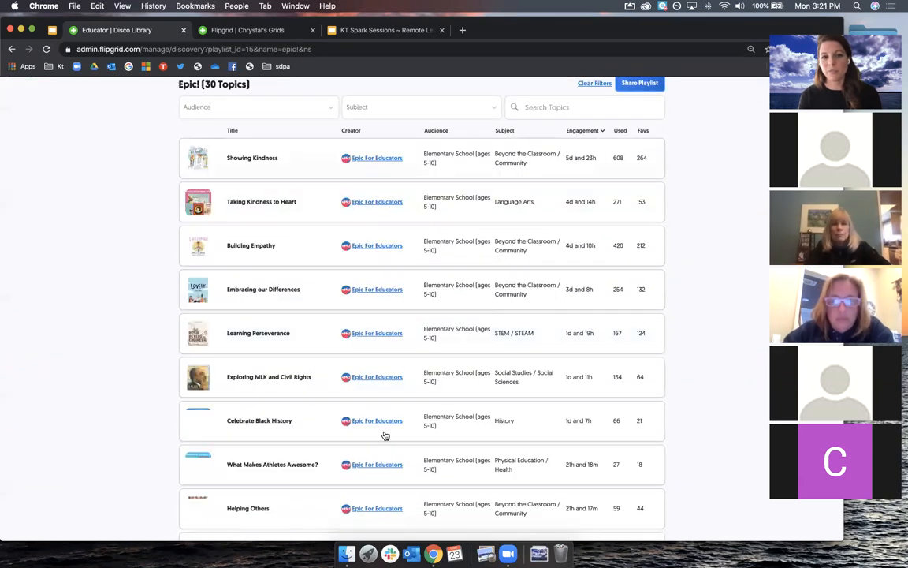
{"action": "scroll", "coordinate": [437, 312], "scroll_direction": "up", "scroll_amount": 5}
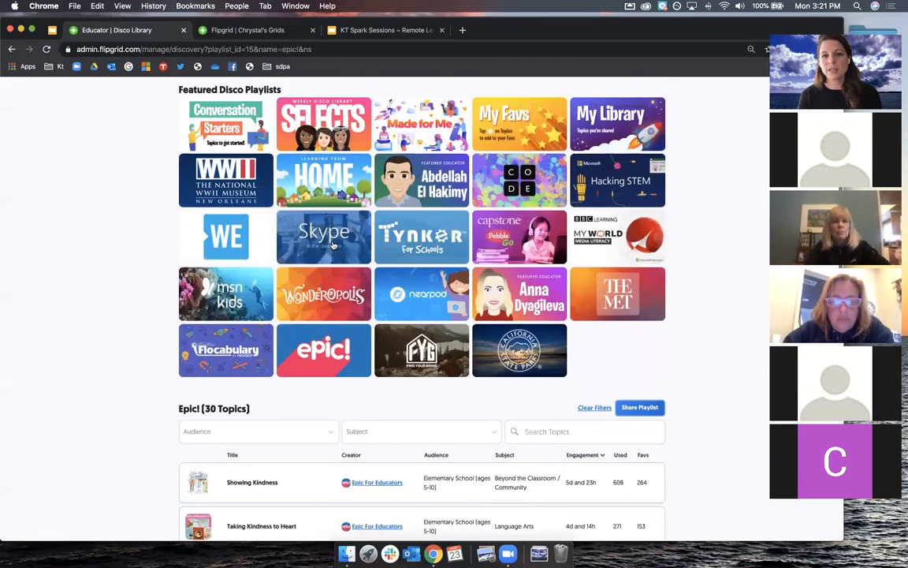
{"action": "scroll", "coordinate": [428, 324], "scroll_direction": "down", "scroll_amount": 3}
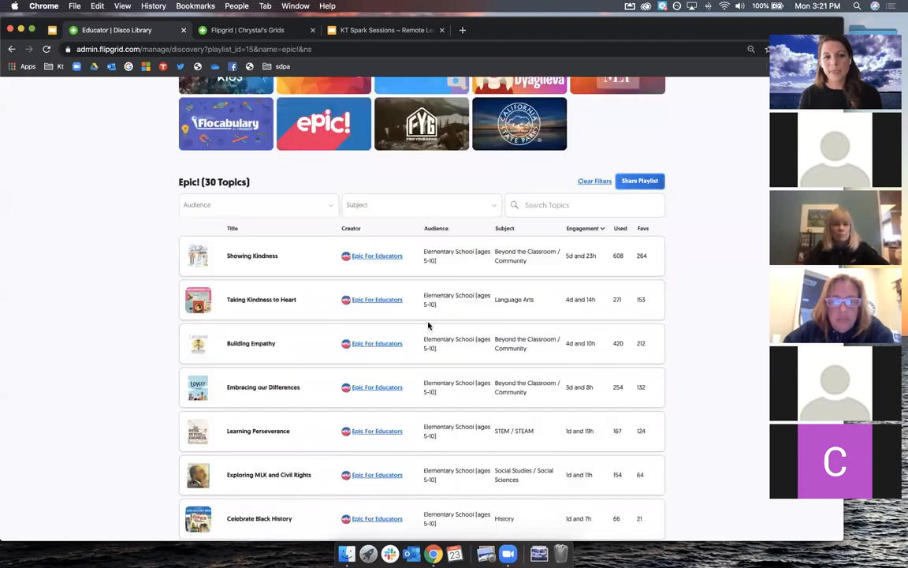
Step: Filter the Epic! topics to the Elementary School (ages 5-10) audience and check the available subject options
{"action": "left_click", "coordinate": [273, 205]}
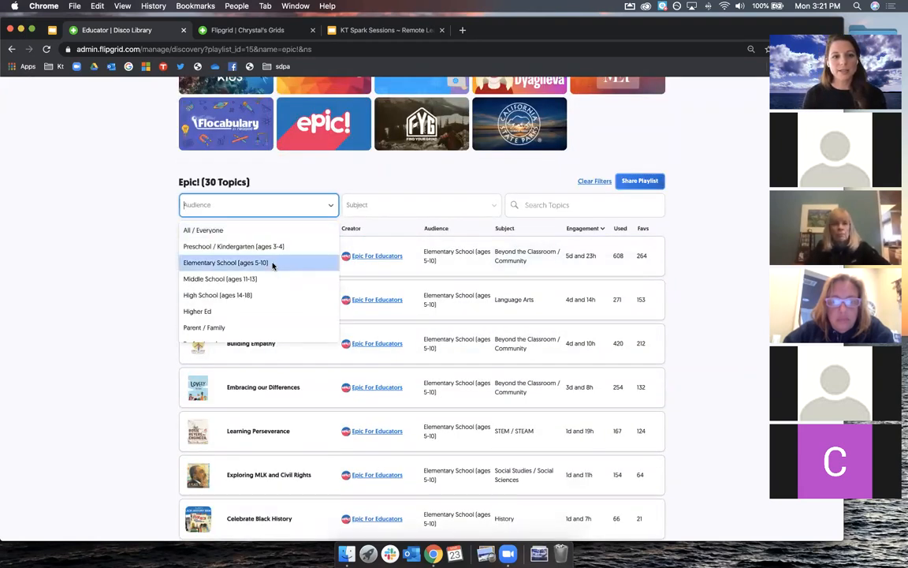
{"action": "left_click", "coordinate": [274, 263]}
{"action": "scroll", "coordinate": [381, 139], "scroll_direction": "down", "scroll_amount": 1}
{"action": "left_click", "coordinate": [438, 101]}
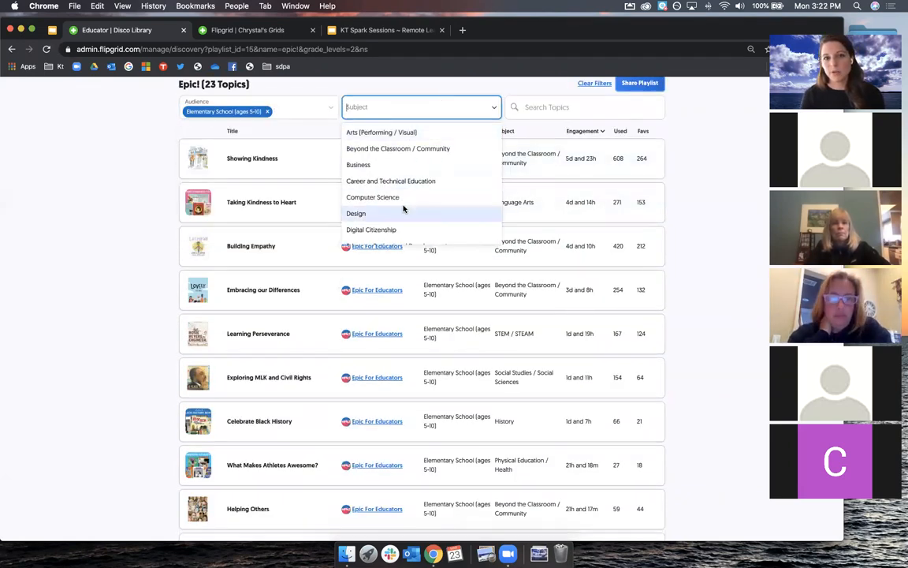
{"action": "left_click", "coordinate": [708, 155]}
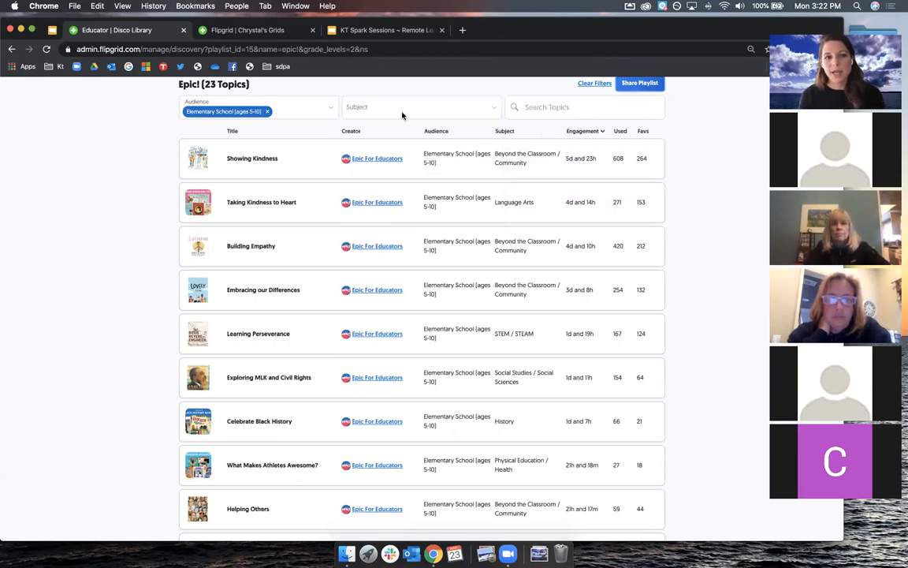
Step: Clear the playlist filters and filter the Disco Library by the Preschool / Kindergarten (ages 3-4) and Elementary School (ages 5-10) audiences
{"action": "left_click", "coordinate": [583, 85]}
{"action": "left_click", "coordinate": [259, 108]}
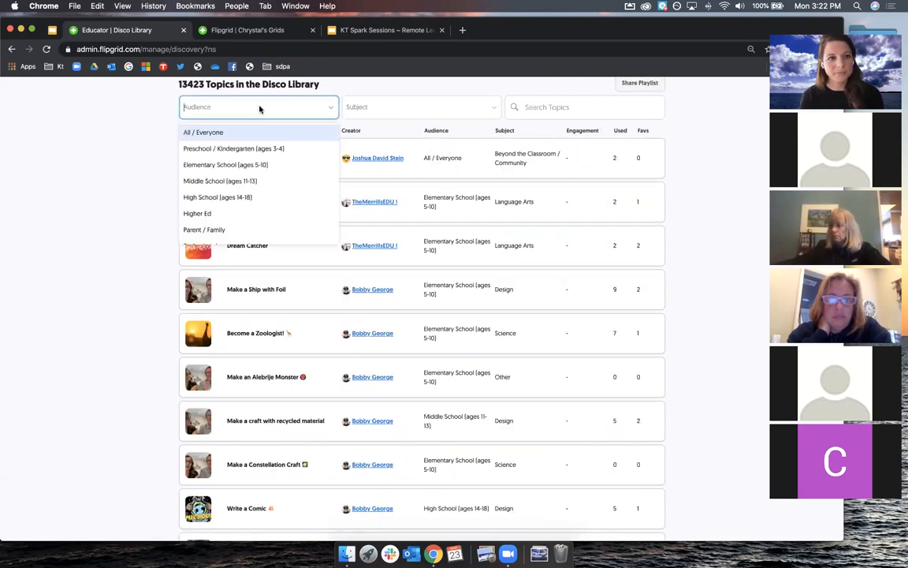
{"action": "left_click", "coordinate": [264, 148]}
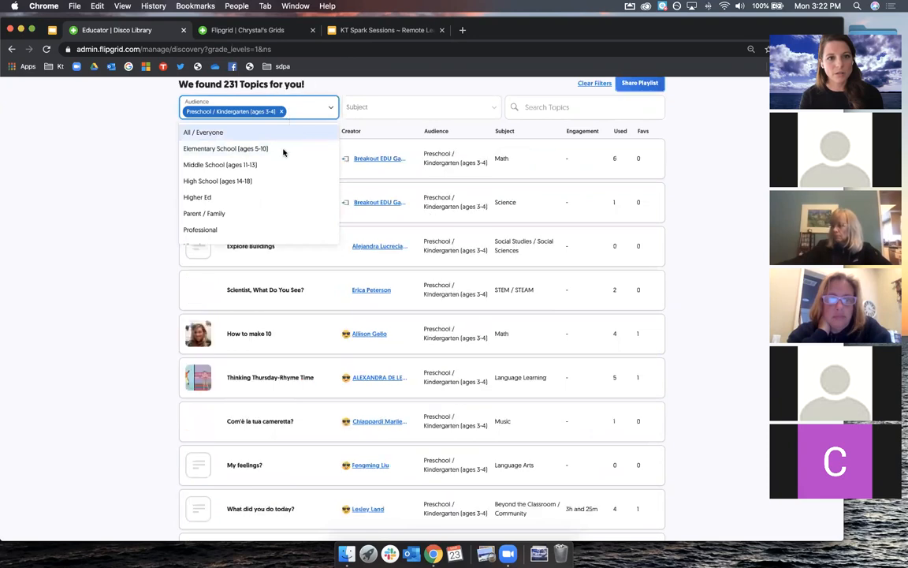
{"action": "left_click", "coordinate": [266, 148]}
{"action": "left_click", "coordinate": [696, 148]}
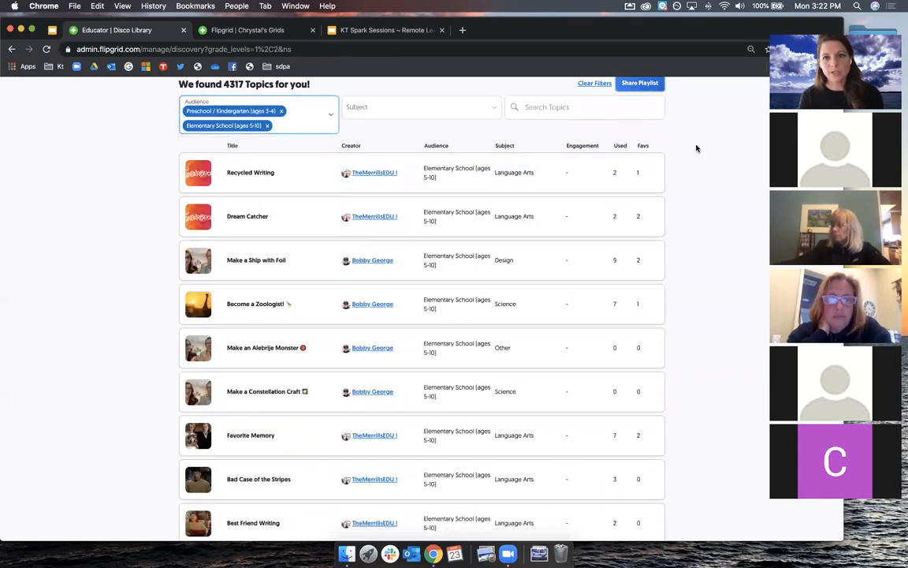
Step: Narrow the topics to the History subject and look through the matching list
{"action": "left_click", "coordinate": [414, 114]}
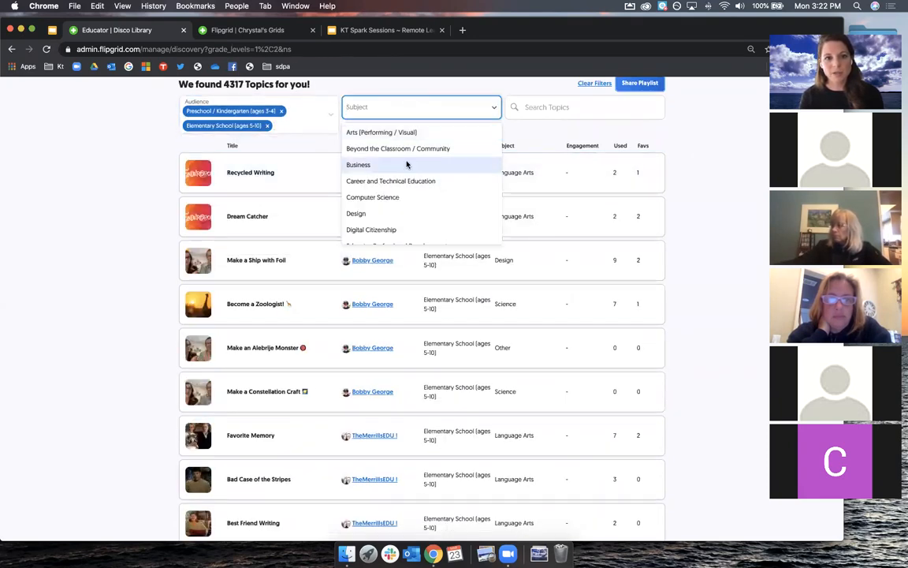
{"action": "scroll", "coordinate": [407, 164], "scroll_direction": "down", "scroll_amount": 3}
{"action": "left_click", "coordinate": [397, 213]}
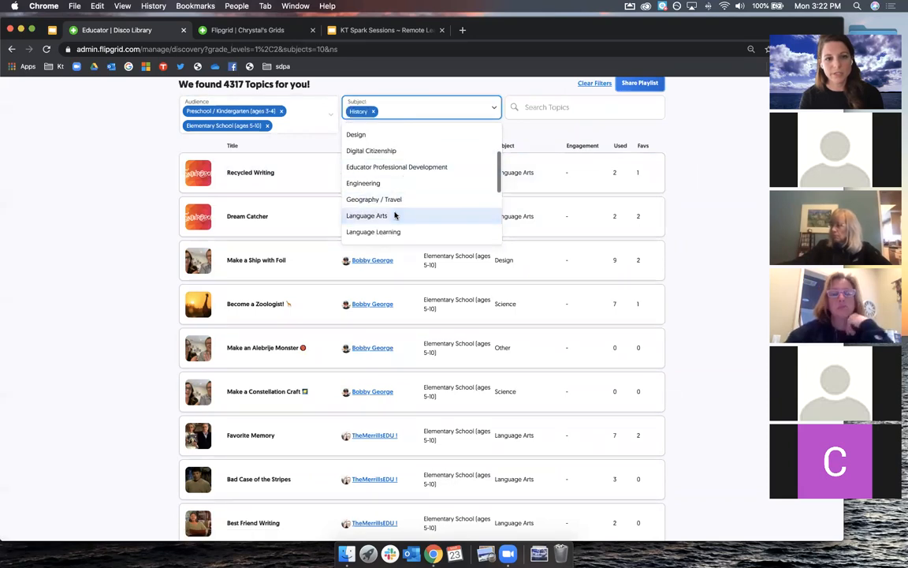
{"action": "scroll", "coordinate": [702, 265], "scroll_direction": "down", "scroll_amount": 3}
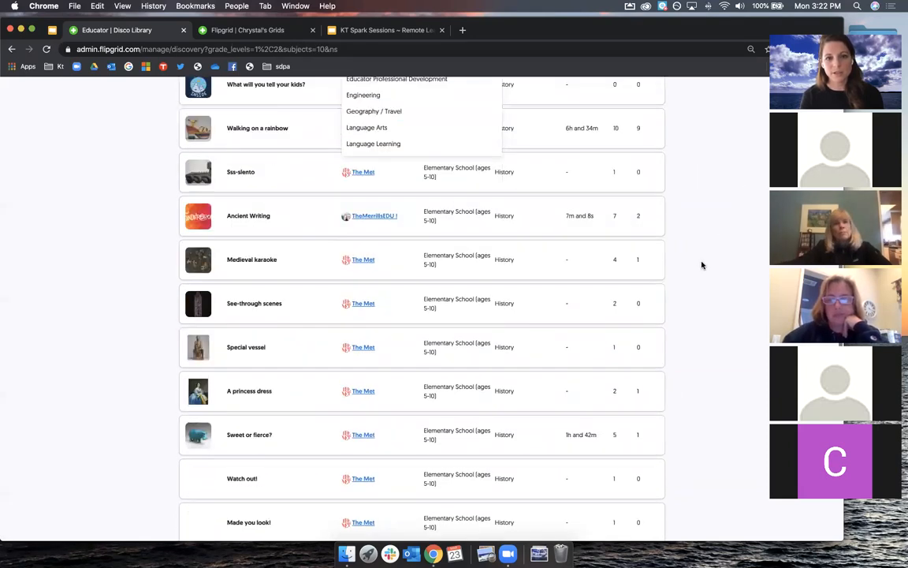
{"action": "scroll", "coordinate": [681, 202], "scroll_direction": "up", "scroll_amount": 5}
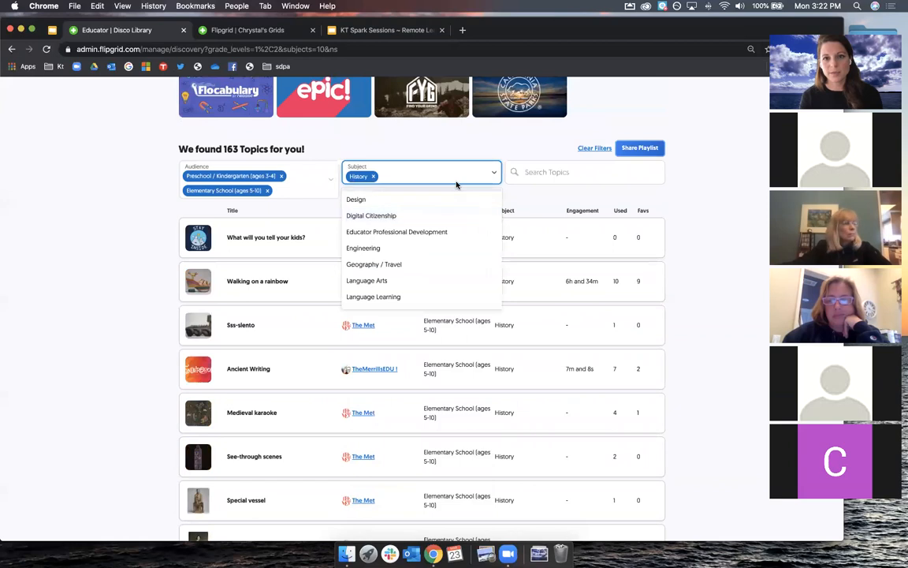
{"action": "left_click", "coordinate": [496, 173]}
{"action": "scroll", "coordinate": [637, 289], "scroll_direction": "down", "scroll_amount": 2}
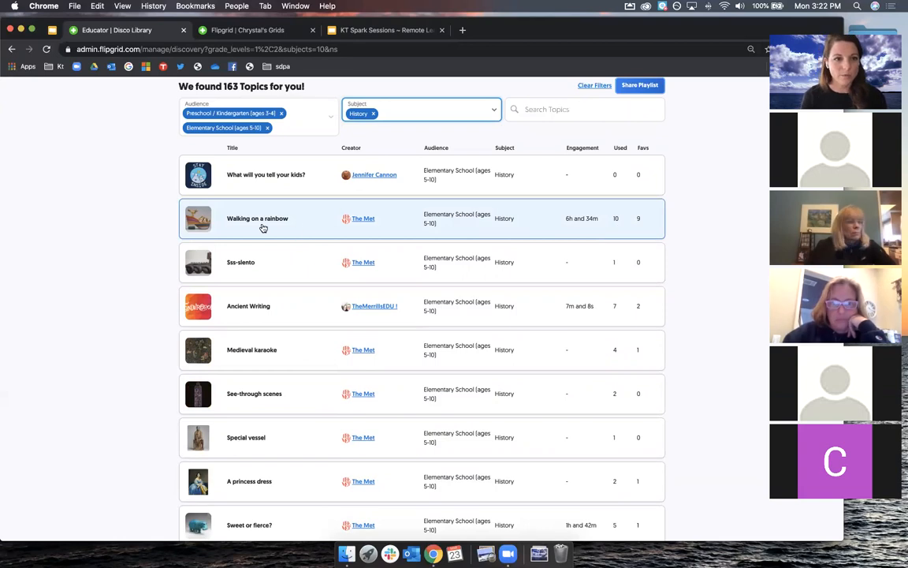
Step: Open the "Walking on a rainbow" topic by The Met and add it to the French II grid
{"action": "left_click", "coordinate": [432, 222]}
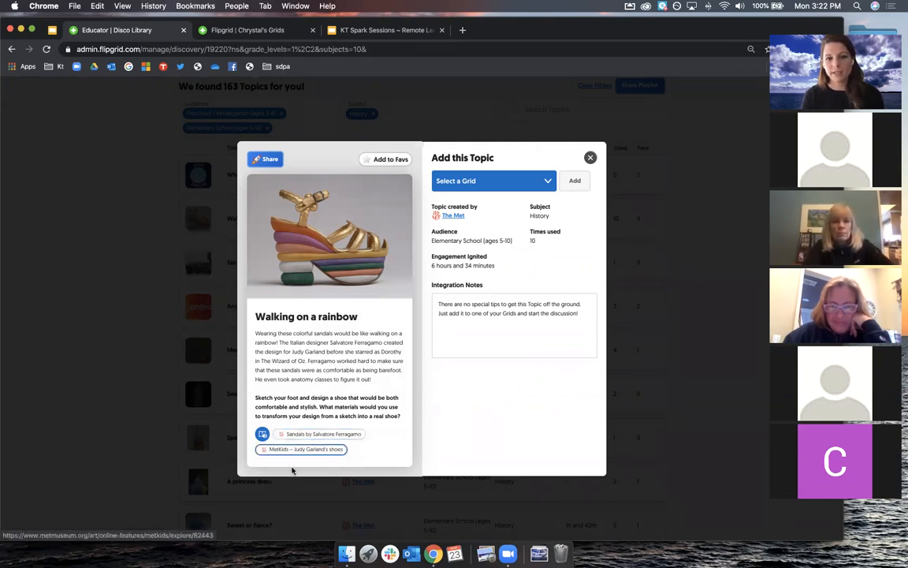
{"action": "left_click", "coordinate": [506, 187]}
{"action": "key", "text": "super+plus"}
{"action": "key", "text": "super+plus"}
{"action": "key", "text": "super+plus"}
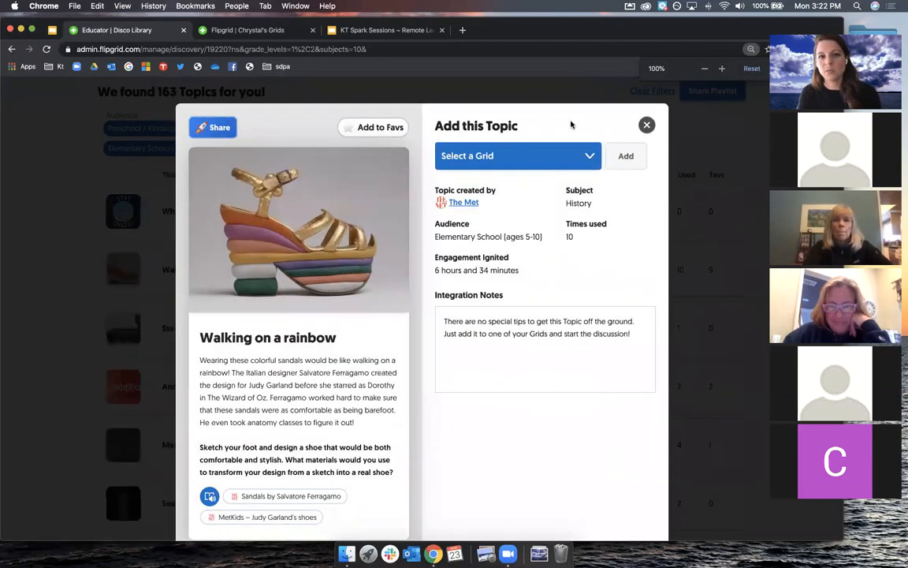
{"action": "left_click", "coordinate": [588, 156]}
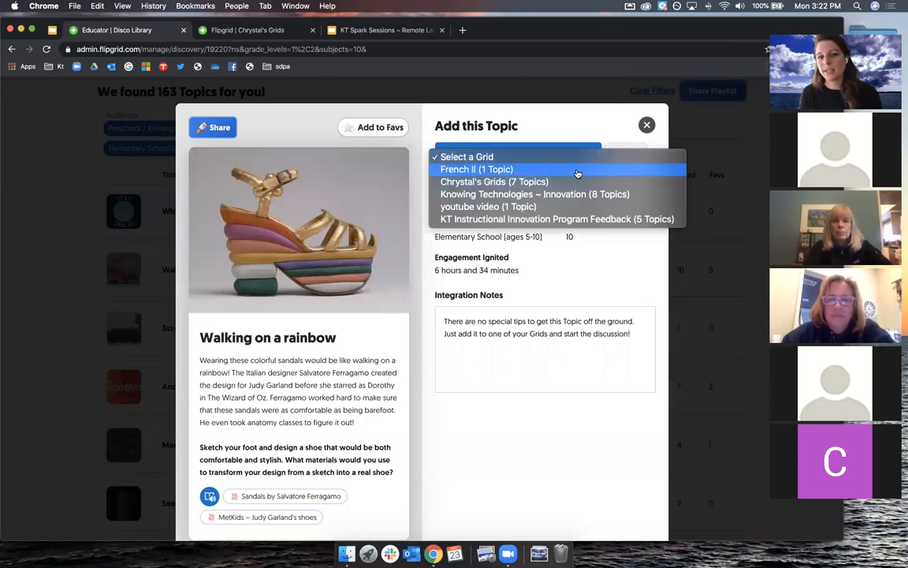
{"action": "left_click", "coordinate": [577, 170]}
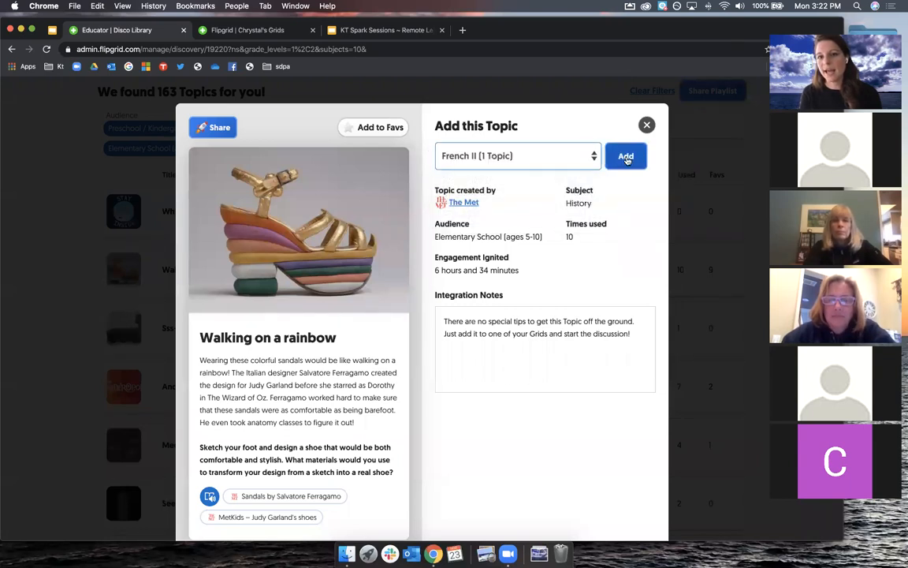
{"action": "left_click", "coordinate": [626, 157]}
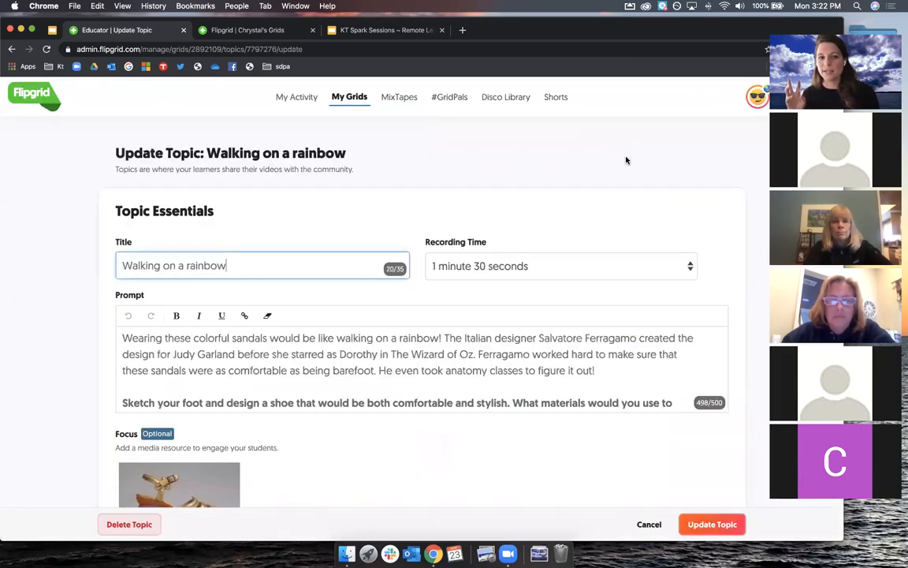
Step: Set the "Walking on a rainbow" topic's recording time to 5 minutes
{"action": "left_click", "coordinate": [557, 189]}
{"action": "scroll", "coordinate": [559, 196], "scroll_direction": "down", "scroll_amount": 3}
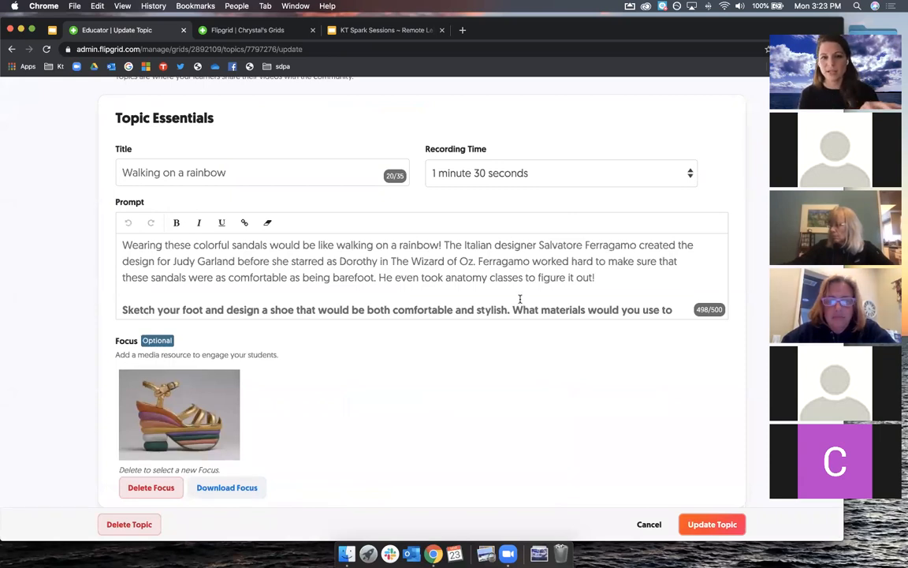
{"action": "left_click", "coordinate": [574, 175]}
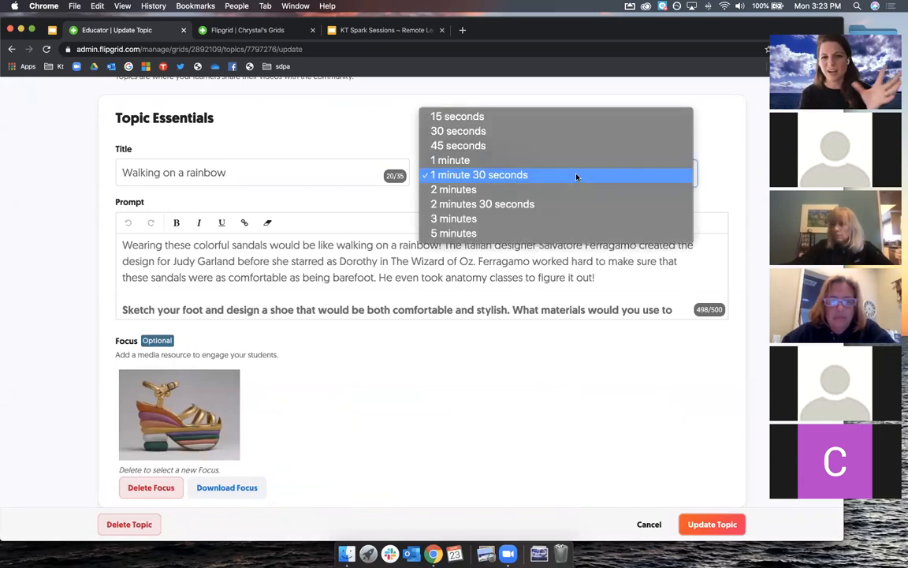
{"action": "left_click", "coordinate": [562, 234]}
Step: Review the topic's prompt and focus image, and save the updated topic
{"action": "left_click_drag", "start_coordinate": [339, 261], "coordinate": [467, 261]}
{"action": "scroll", "coordinate": [469, 261], "scroll_direction": "down", "scroll_amount": 1}
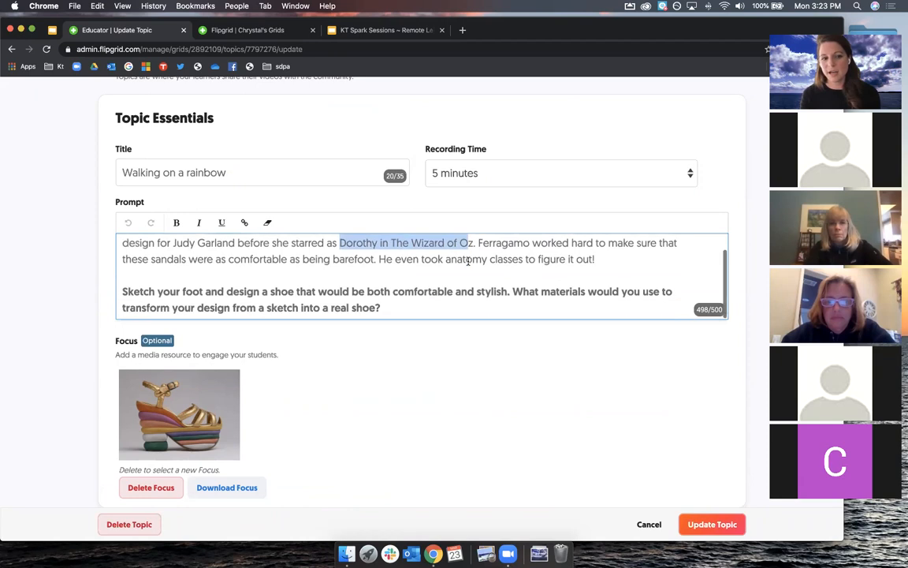
{"action": "left_click", "coordinate": [435, 426]}
{"action": "scroll", "coordinate": [434, 426], "scroll_direction": "down", "scroll_amount": 2}
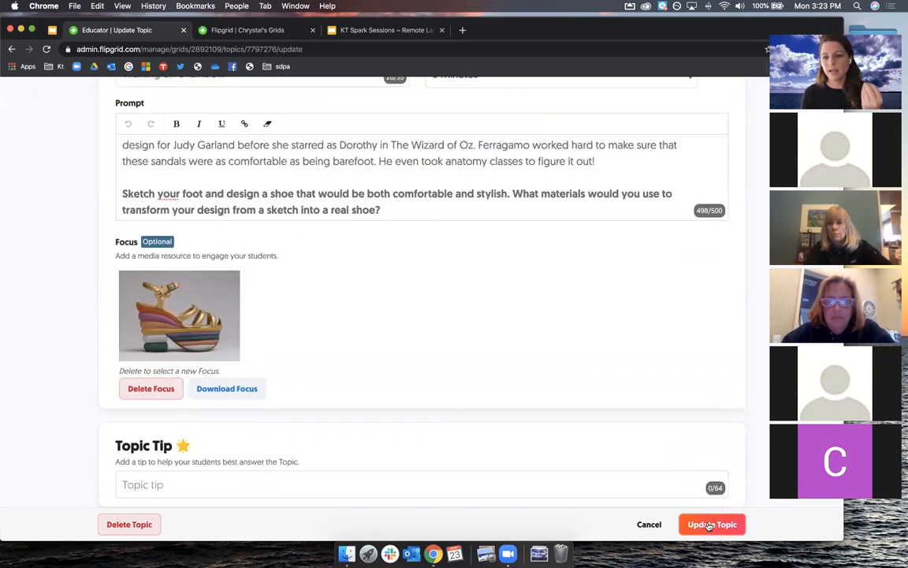
{"action": "left_click", "coordinate": [710, 525]}
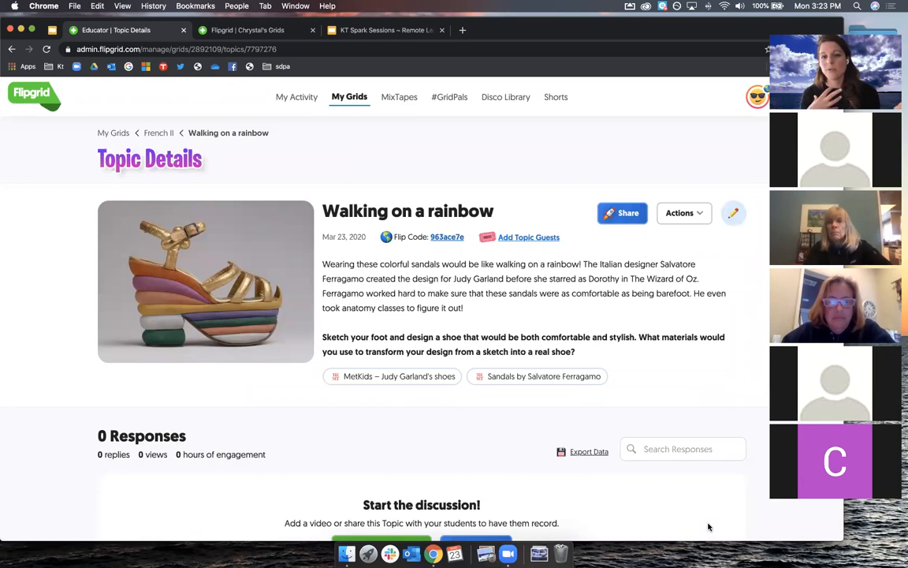
Step: Return to the Disco Library and look through its featured playlists and full topic list
{"action": "left_click", "coordinate": [508, 99]}
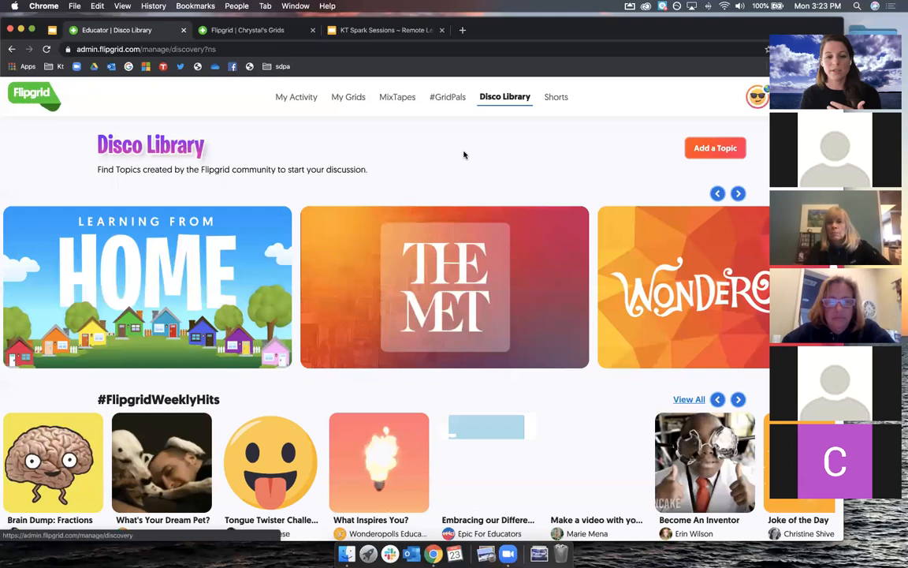
{"action": "scroll", "coordinate": [434, 291], "scroll_direction": "down", "scroll_amount": 10}
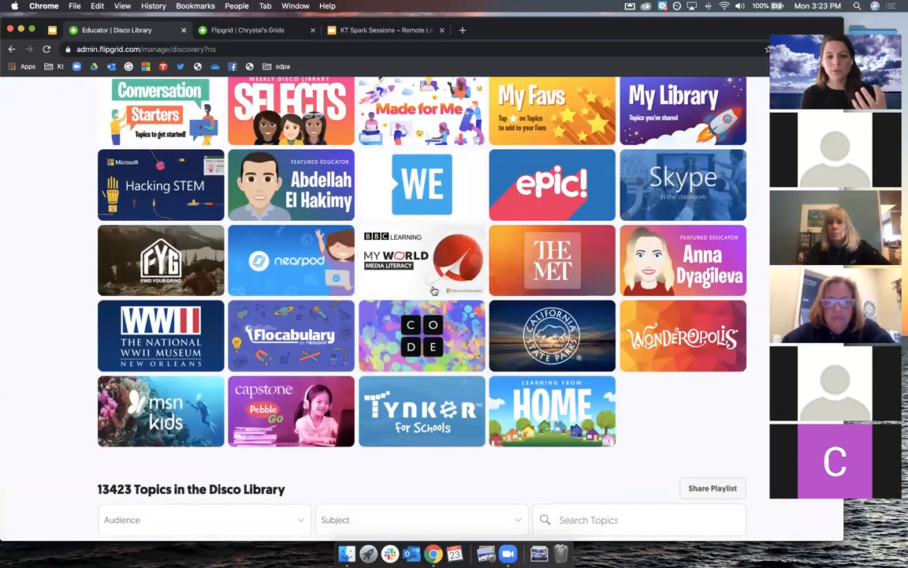
{"action": "scroll", "coordinate": [434, 291], "scroll_direction": "down", "scroll_amount": 5}
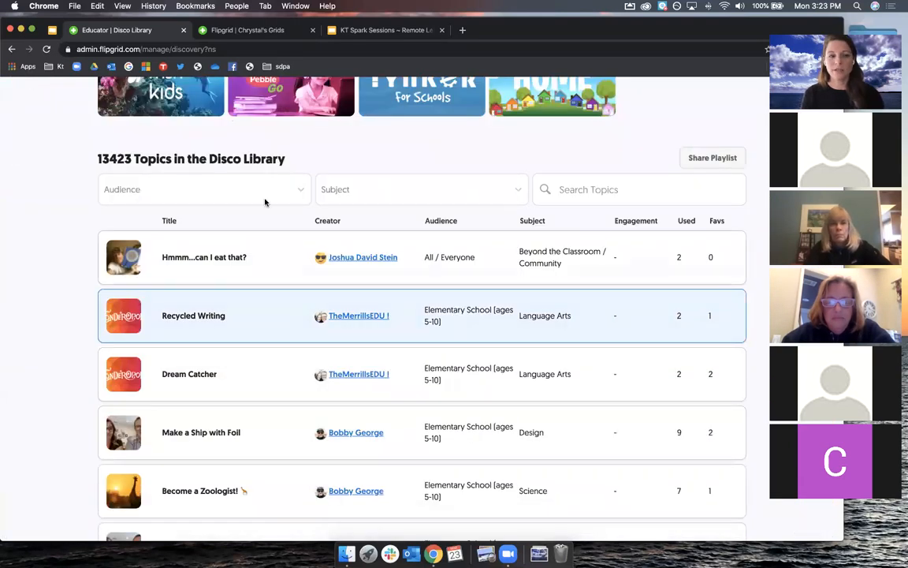
{"action": "scroll", "coordinate": [424, 228], "scroll_direction": "up", "scroll_amount": 15}
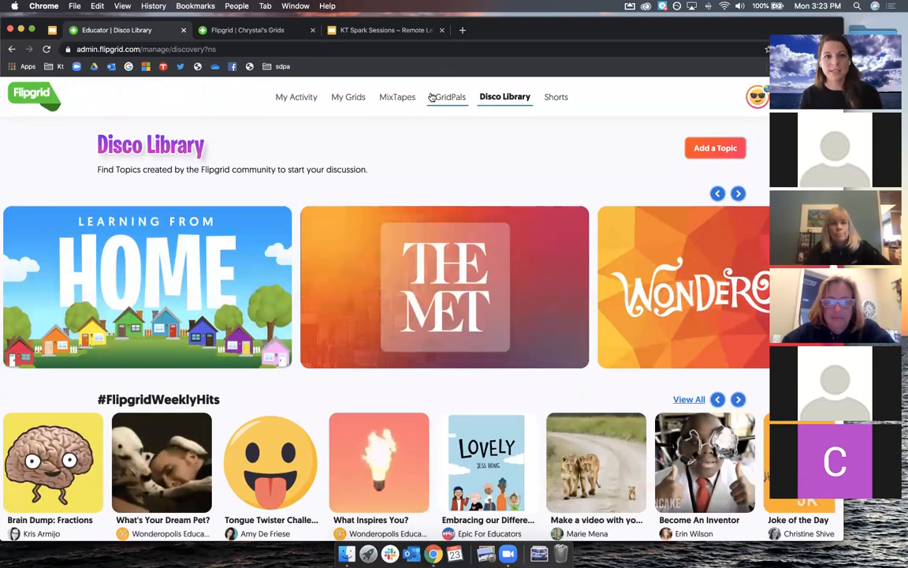
Step: Check the list of grids, return to the Disco Library, and shift the browser window to reveal the account area
{"action": "left_click", "coordinate": [352, 98]}
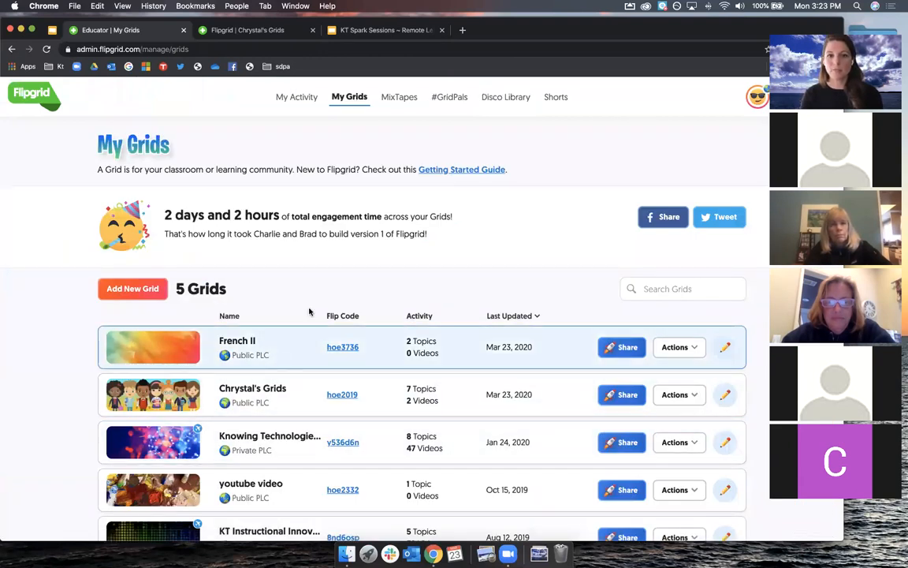
{"action": "left_click", "coordinate": [509, 97]}
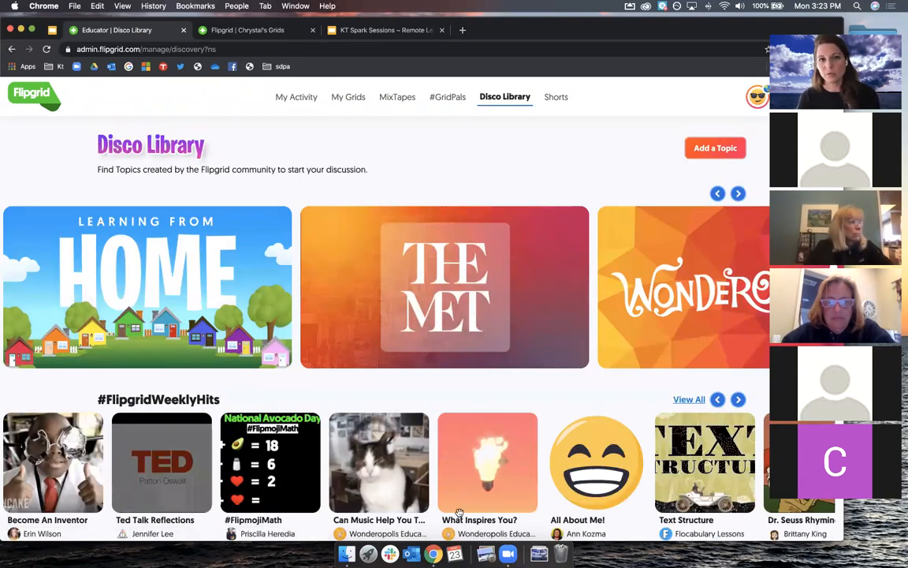
{"action": "left_click_drag", "start_coordinate": [516, 23], "coordinate": [416, 23]}
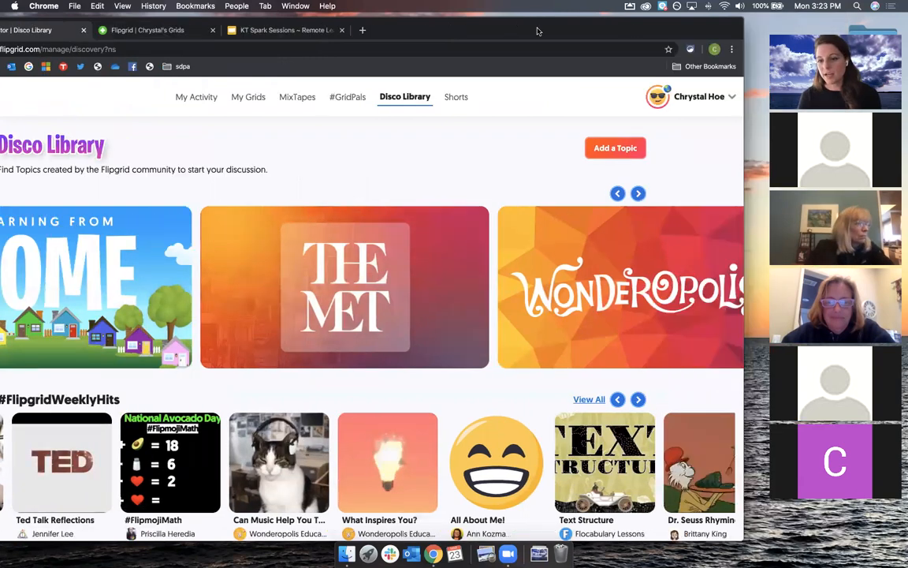